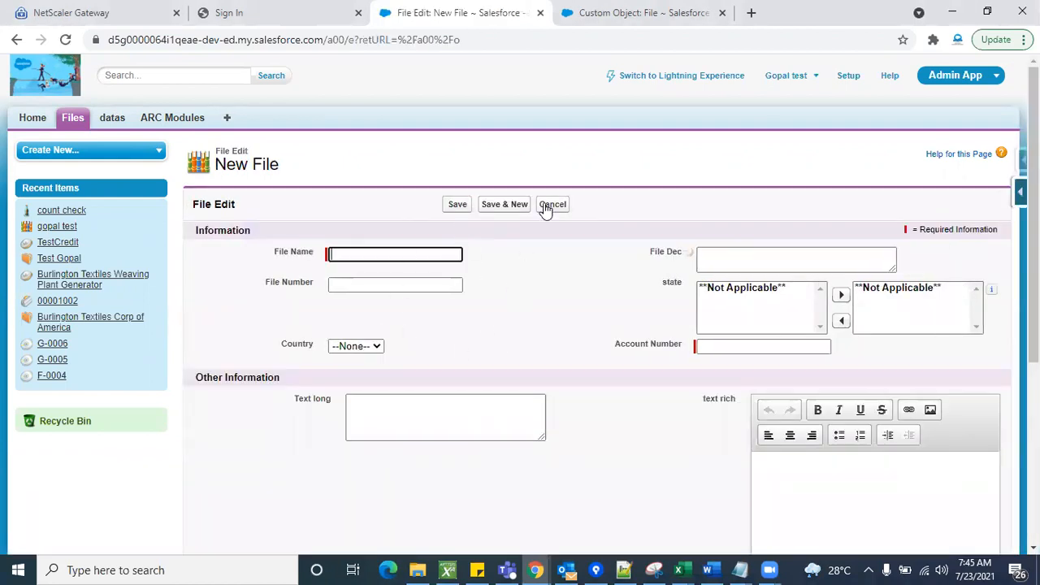
- Cancel the new file entry and open the File object's File Layout page layout for editing
{"action": "left_click", "coordinate": [553, 204]}
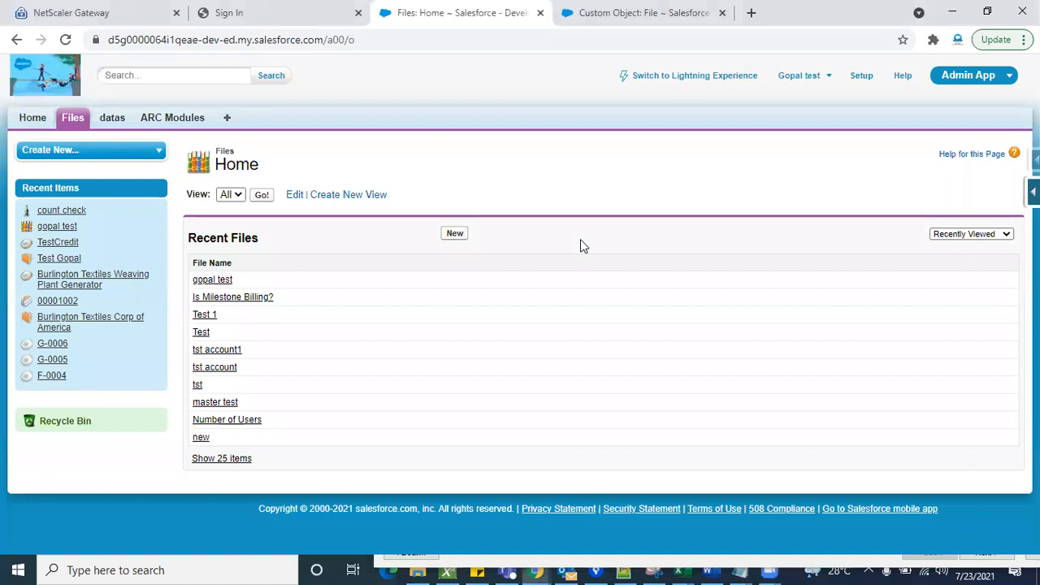
{"action": "left_click", "coordinate": [604, 16]}
{"action": "scroll", "coordinate": [492, 343], "scroll_direction": "down", "scroll_amount": 4}
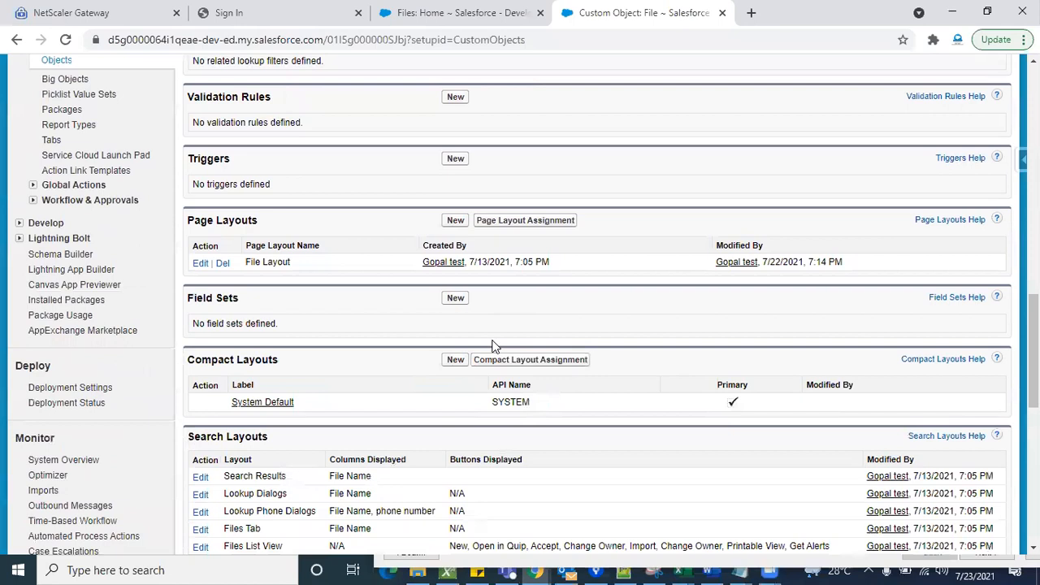
{"action": "left_click", "coordinate": [200, 224]}
- Save a copy of the File Layout page layout under the name Pre-Paid
{"action": "scroll", "coordinate": [622, 390], "scroll_direction": "down", "scroll_amount": 5}
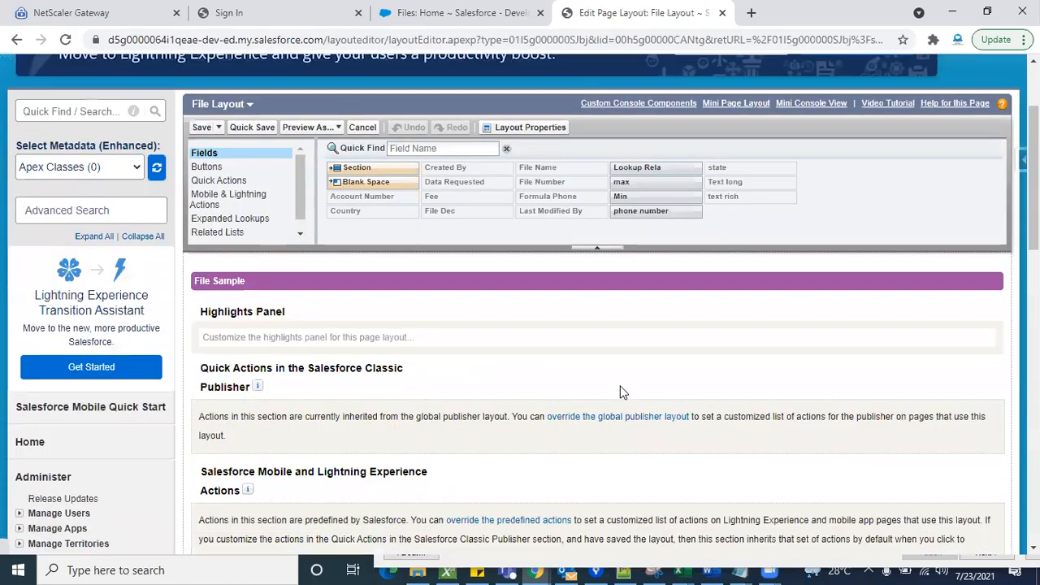
{"action": "scroll", "coordinate": [622, 392], "scroll_direction": "down", "scroll_amount": 2}
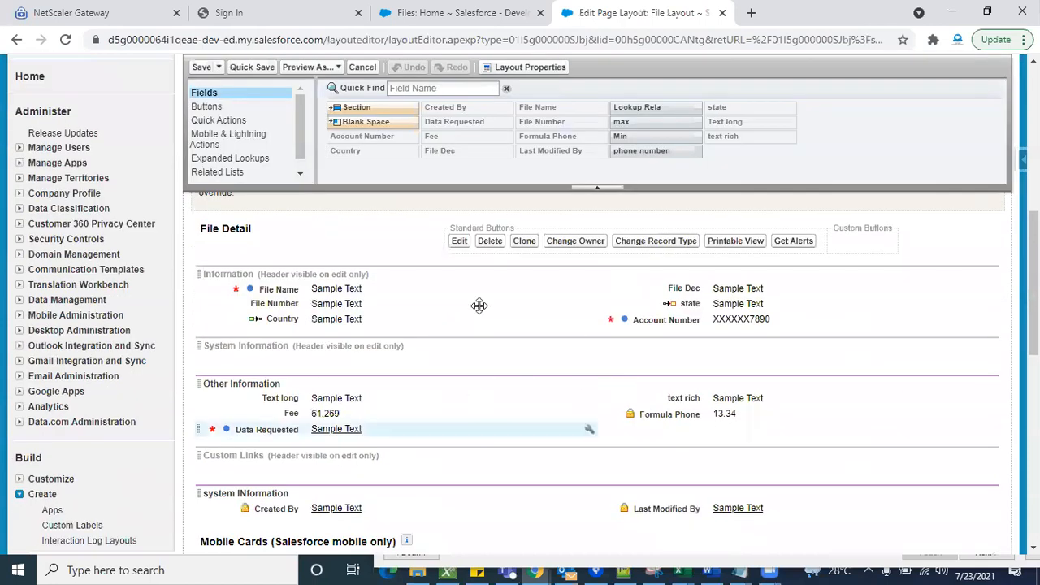
{"action": "scroll", "coordinate": [402, 341], "scroll_direction": "up", "scroll_amount": 7}
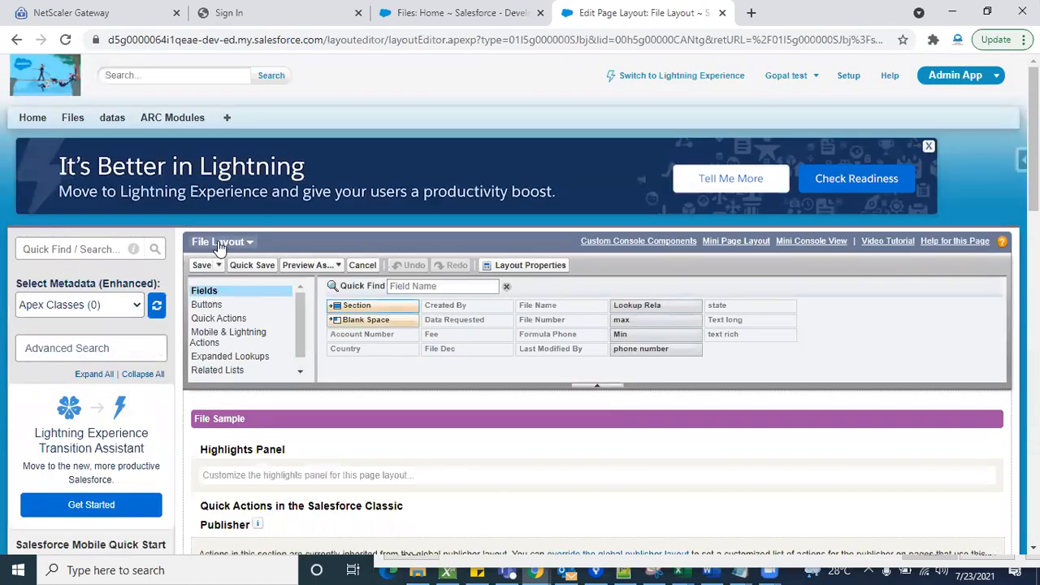
{"action": "scroll", "coordinate": [443, 221], "scroll_direction": "down", "scroll_amount": 2}
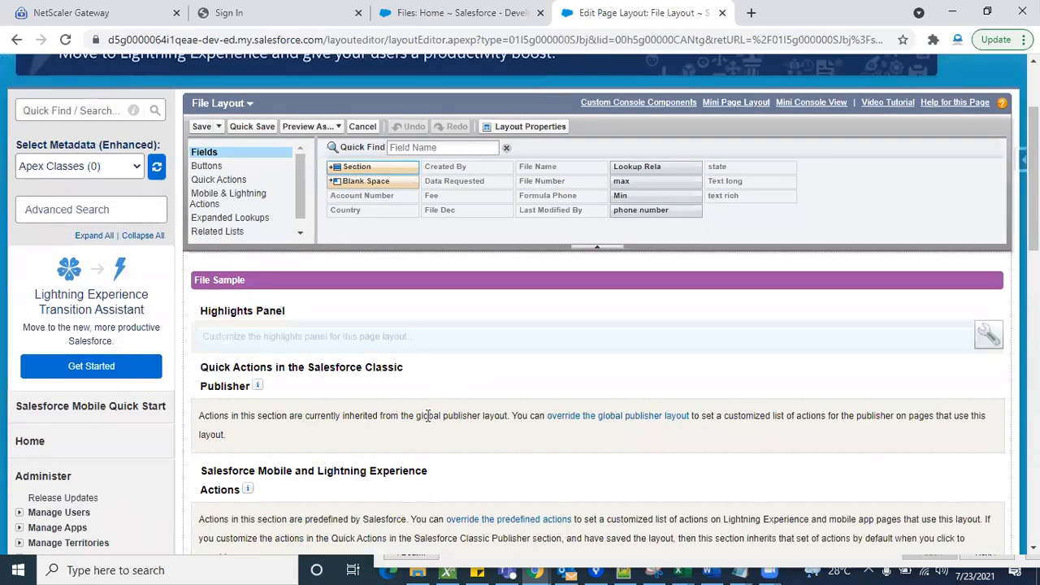
{"action": "scroll", "coordinate": [427, 420], "scroll_direction": "down", "scroll_amount": 1}
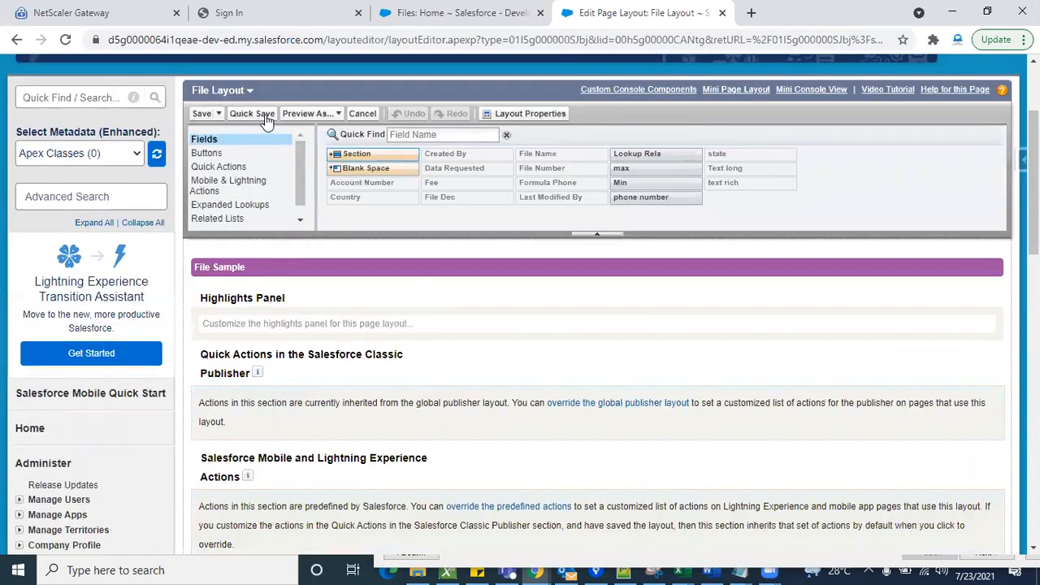
{"action": "left_click", "coordinate": [218, 114]}
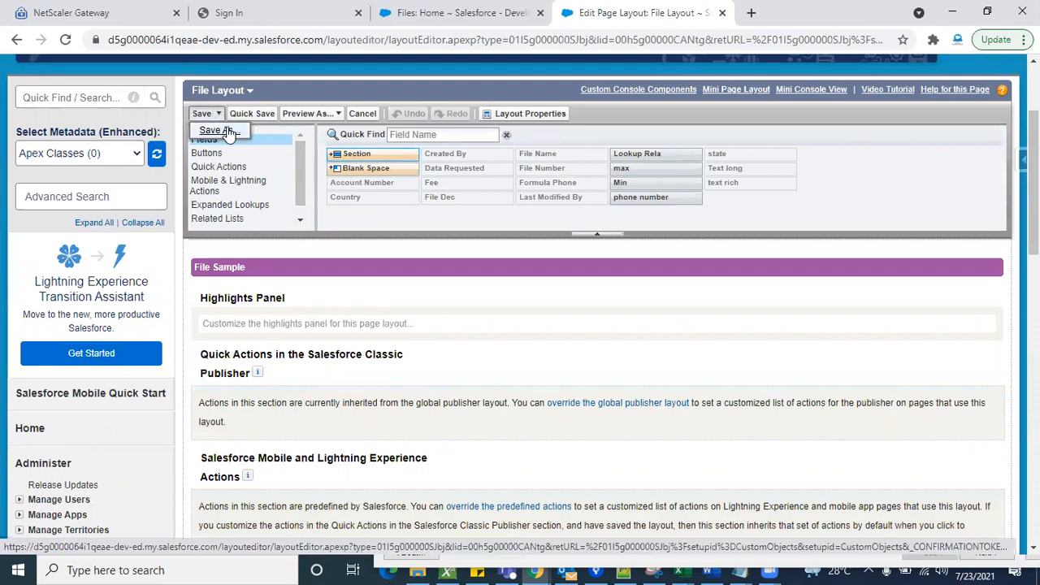
{"action": "left_click", "coordinate": [219, 131]}
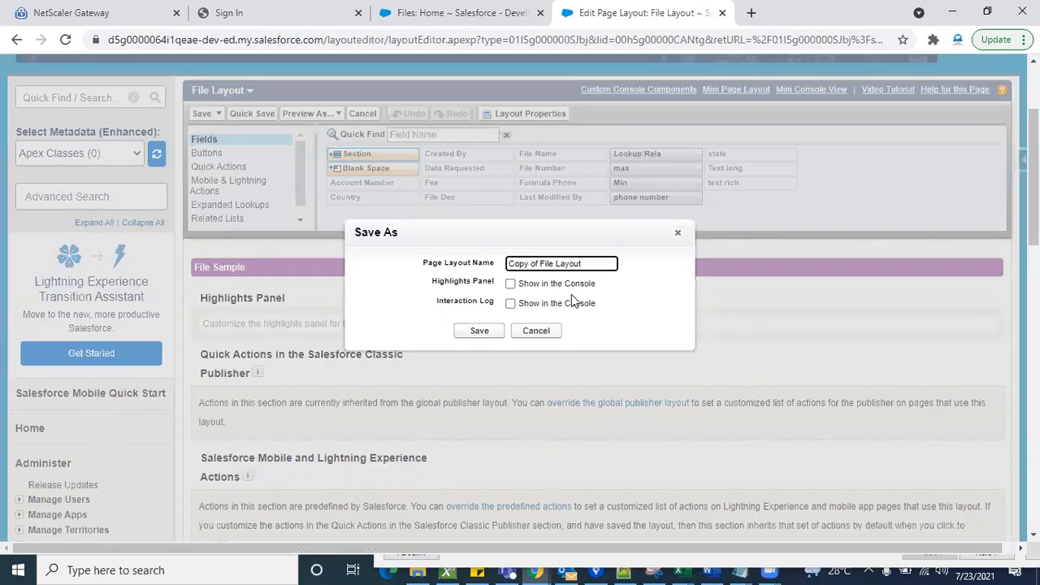
{"action": "triple_click", "coordinate": [596, 263]}
{"action": "key", "text": "BackSpace"}
{"action": "type", "text": "Pre-Paid"}
{"action": "left_click", "coordinate": [477, 331]}
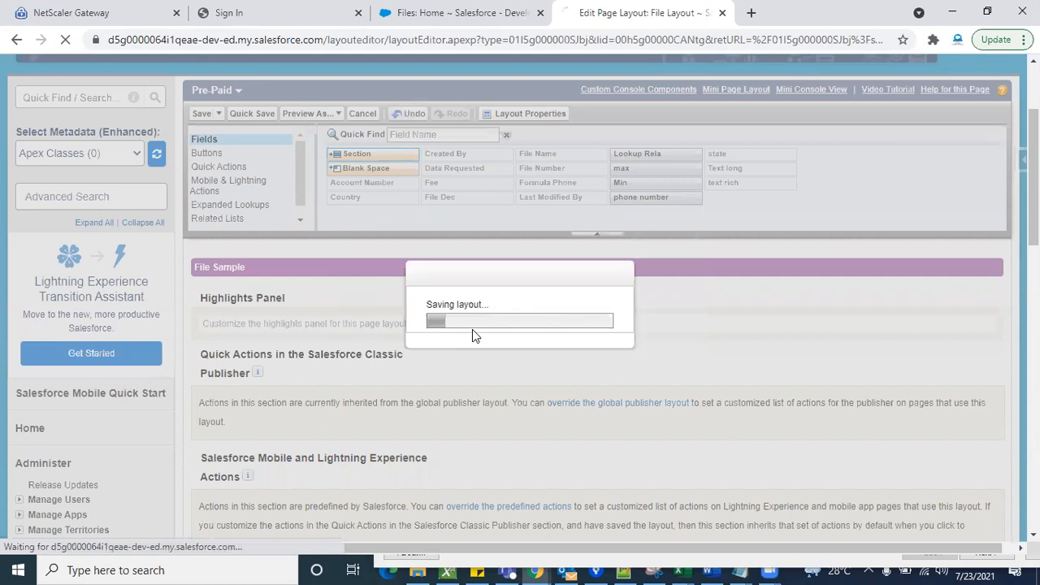
- Save a copy of the Pre-Paid page layout under the name Post-Paid
{"action": "scroll", "coordinate": [412, 435], "scroll_direction": "down", "scroll_amount": 3}
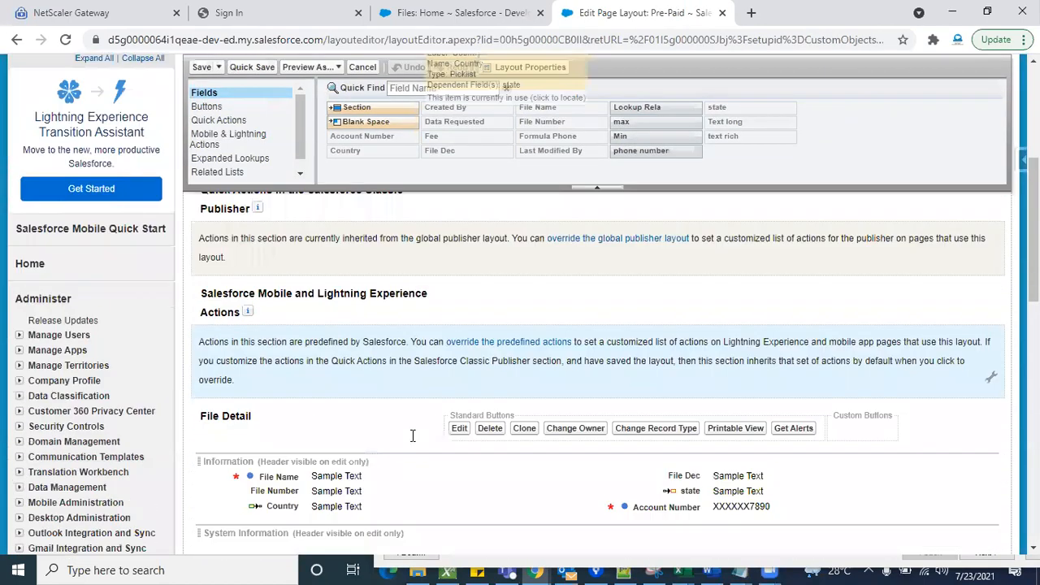
{"action": "scroll", "coordinate": [411, 436], "scroll_direction": "down", "scroll_amount": 2}
{"action": "scroll", "coordinate": [411, 435], "scroll_direction": "up", "scroll_amount": 1}
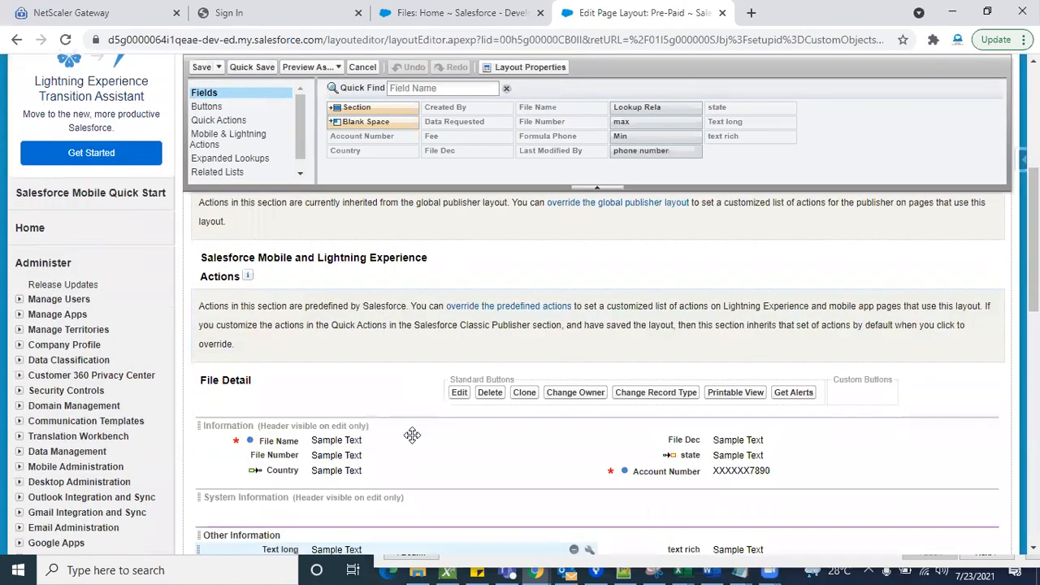
{"action": "scroll", "coordinate": [412, 438], "scroll_direction": "down", "scroll_amount": 1}
{"action": "scroll", "coordinate": [563, 293], "scroll_direction": "down", "scroll_amount": 1}
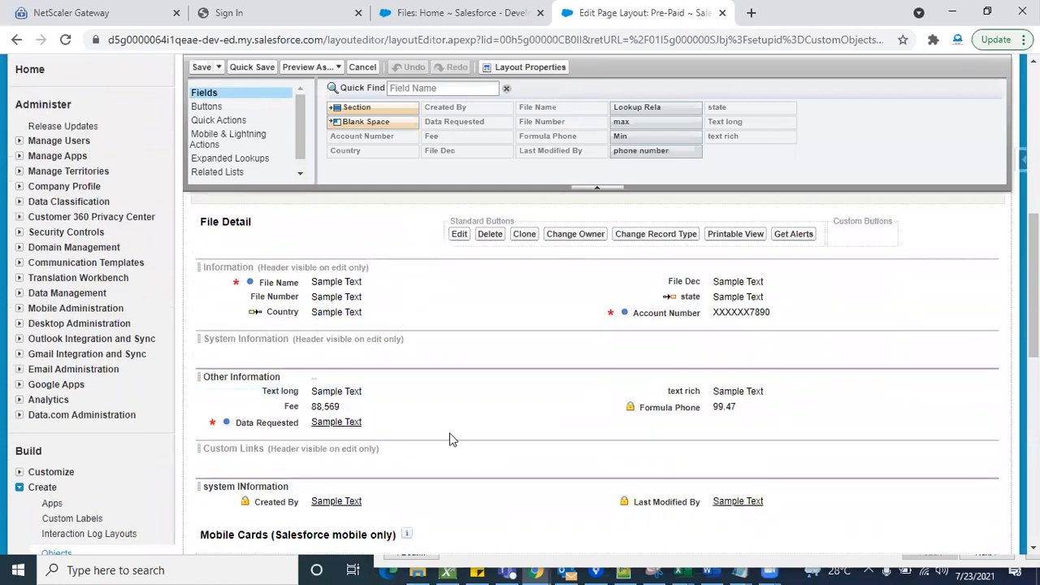
{"action": "scroll", "coordinate": [448, 436], "scroll_direction": "up", "scroll_amount": 6}
{"action": "left_click", "coordinate": [218, 266]}
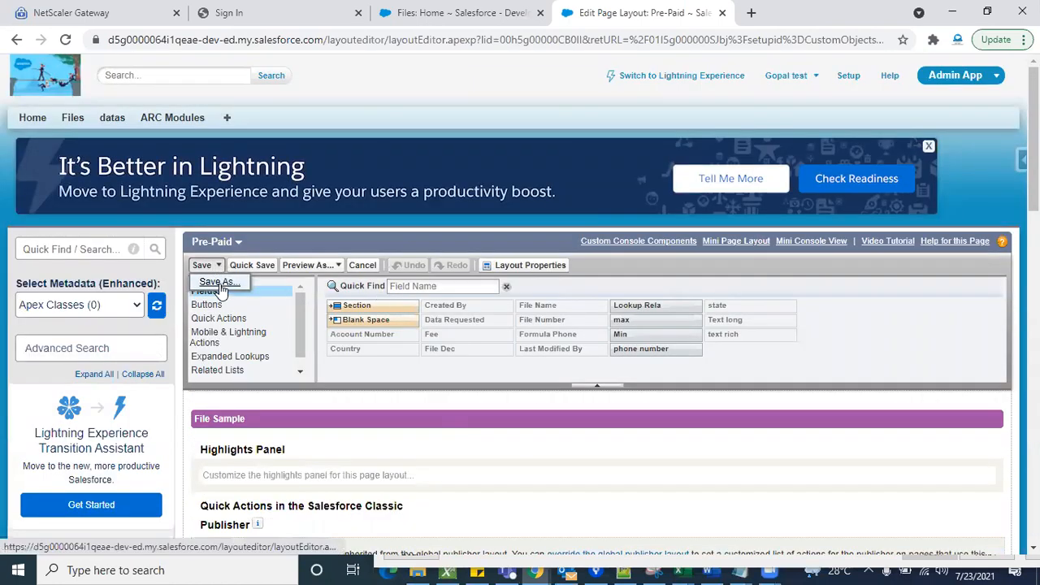
{"action": "left_click", "coordinate": [220, 283]}
{"action": "key", "text": "ctrl+shift+Left"}
{"action": "key", "text": "ctrl+shift+Left"}
{"action": "key", "text": "ctrl+shift+Left"}
{"action": "key", "text": "ctrl+shift+Left"}
{"action": "key", "text": "BackSpace"}
{"action": "type", "text": "Post-Paid"}
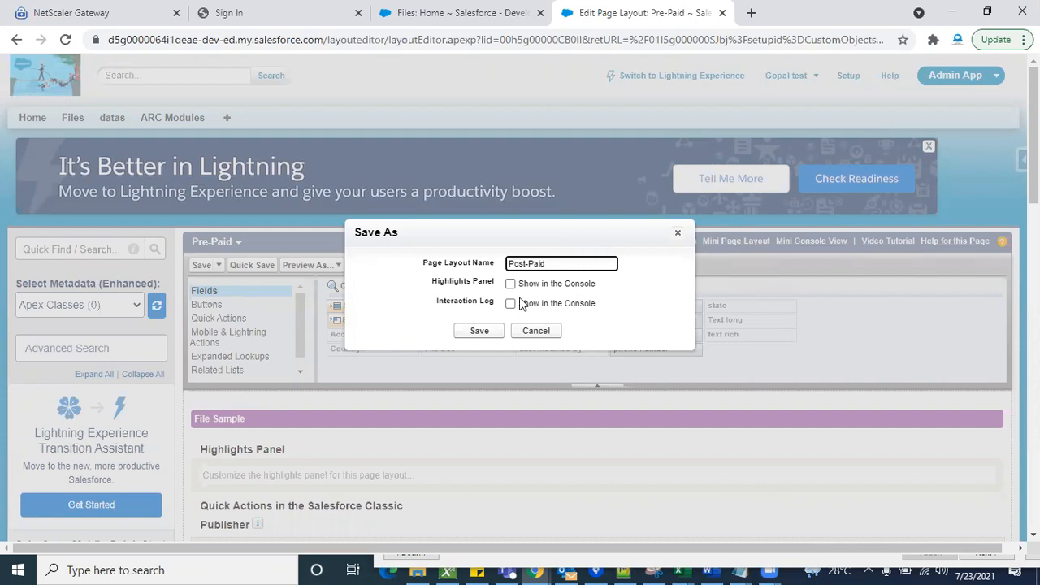
{"action": "left_click", "coordinate": [477, 333]}
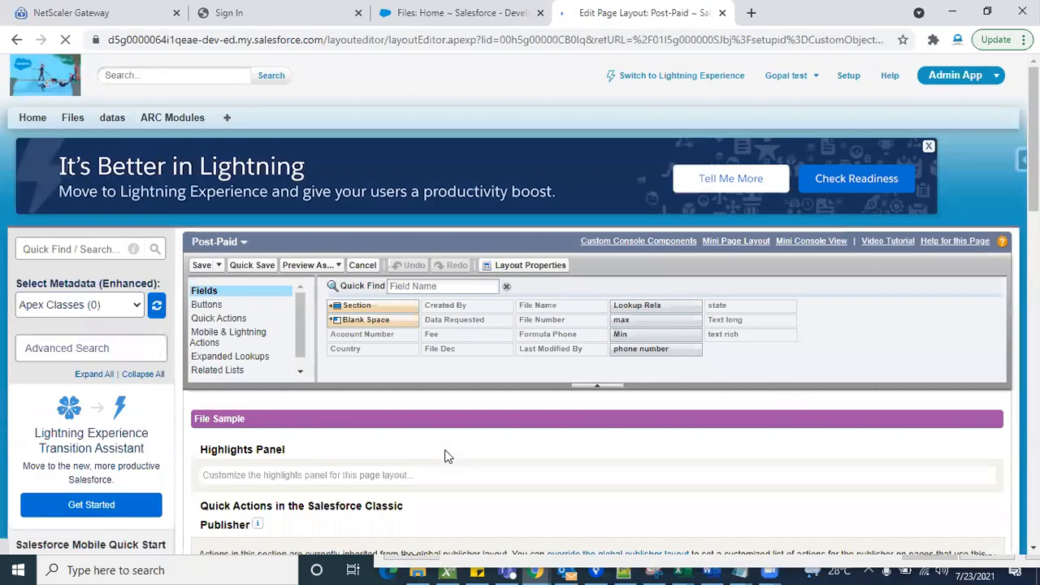
- Save the Post-Paid page layout and return to the Page Layouts list of the File object
{"action": "scroll", "coordinate": [444, 456], "scroll_direction": "down", "scroll_amount": 12}
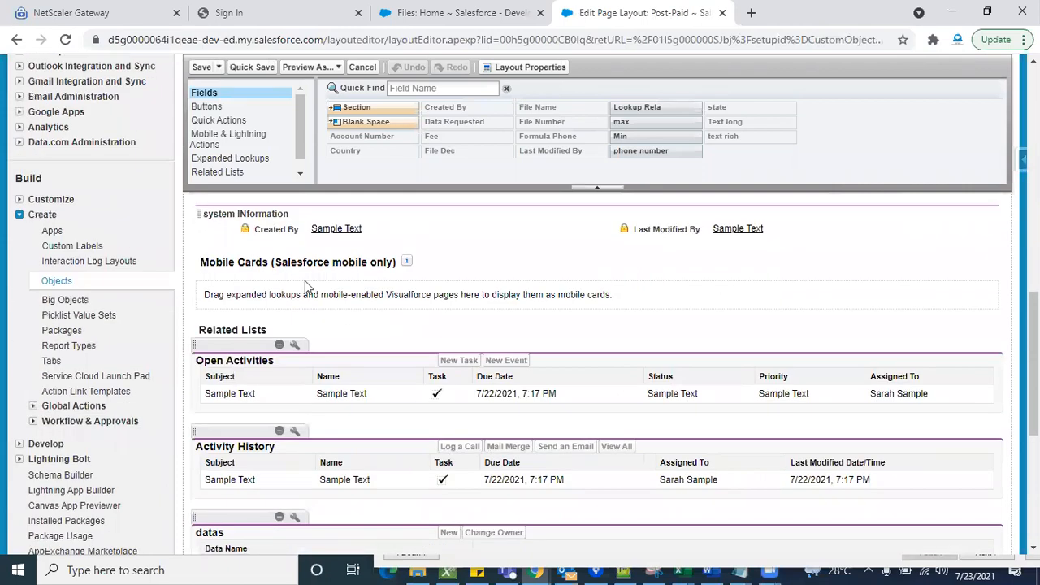
{"action": "left_click", "coordinate": [201, 67]}
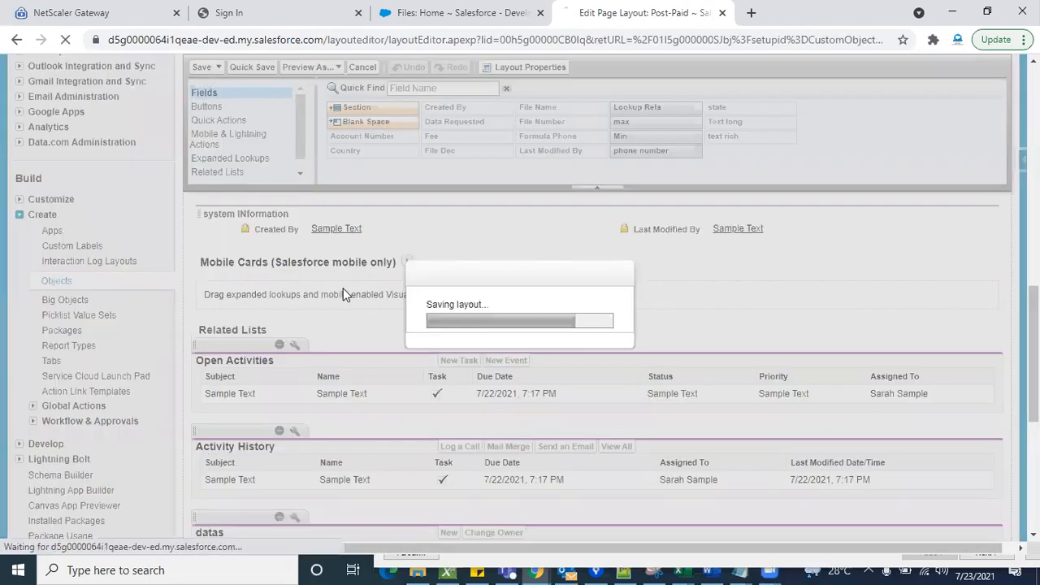
{"action": "scroll", "coordinate": [442, 452], "scroll_direction": "down", "scroll_amount": 10}
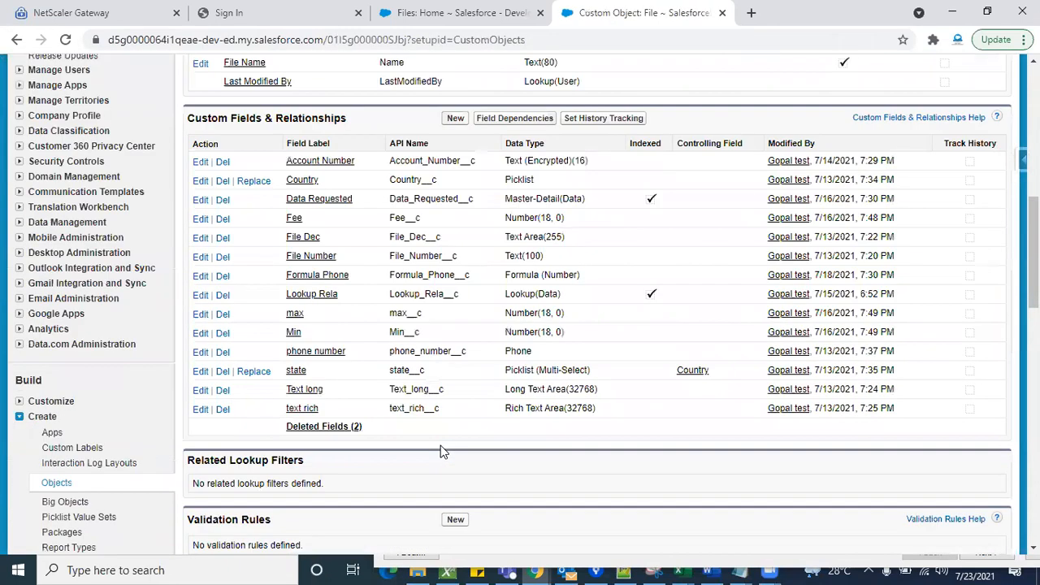
{"action": "scroll", "coordinate": [443, 452], "scroll_direction": "down", "scroll_amount": 6}
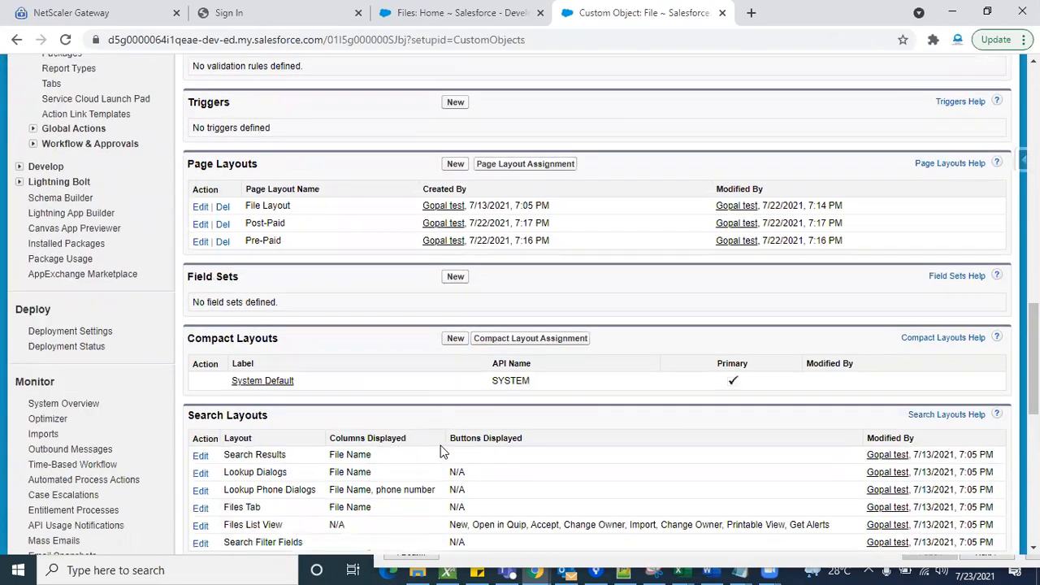
{"action": "scroll", "coordinate": [390, 342], "scroll_direction": "up", "scroll_amount": 1}
- Examine the File Layout, Post-Paid and Pre-Paid entries among the File object's page layouts
{"action": "triple_click", "coordinate": [269, 250]}
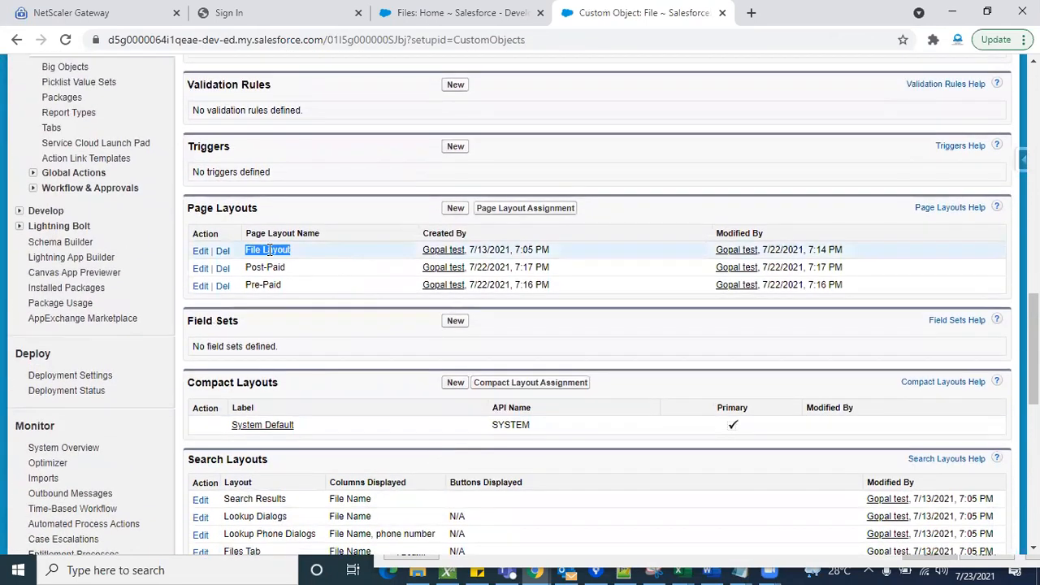
{"action": "left_click", "coordinate": [338, 246]}
{"action": "triple_click", "coordinate": [264, 269]}
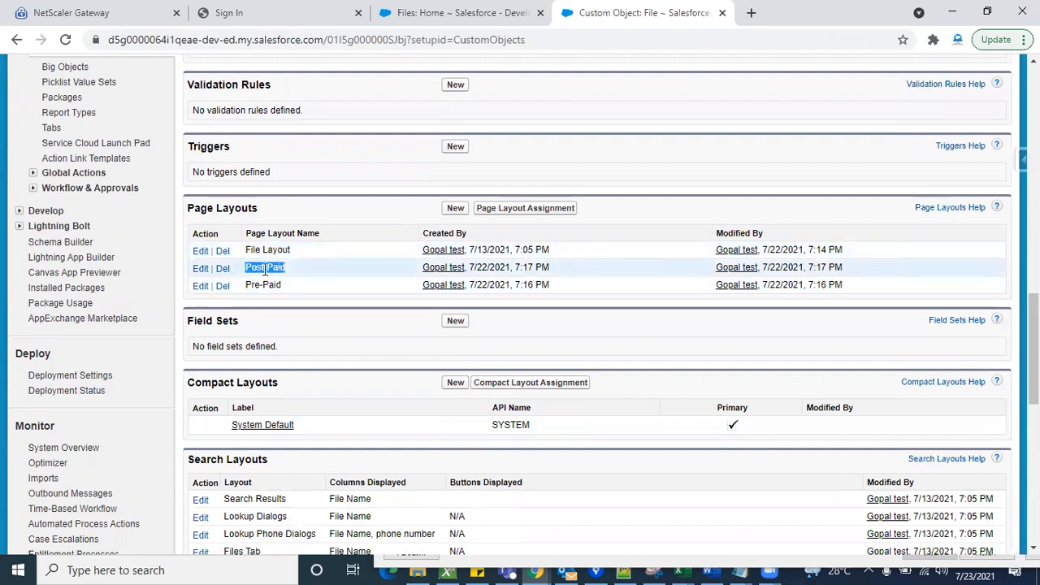
{"action": "double_click", "coordinate": [274, 286]}
{"action": "triple_click", "coordinate": [275, 285]}
{"action": "left_click", "coordinate": [294, 291]}
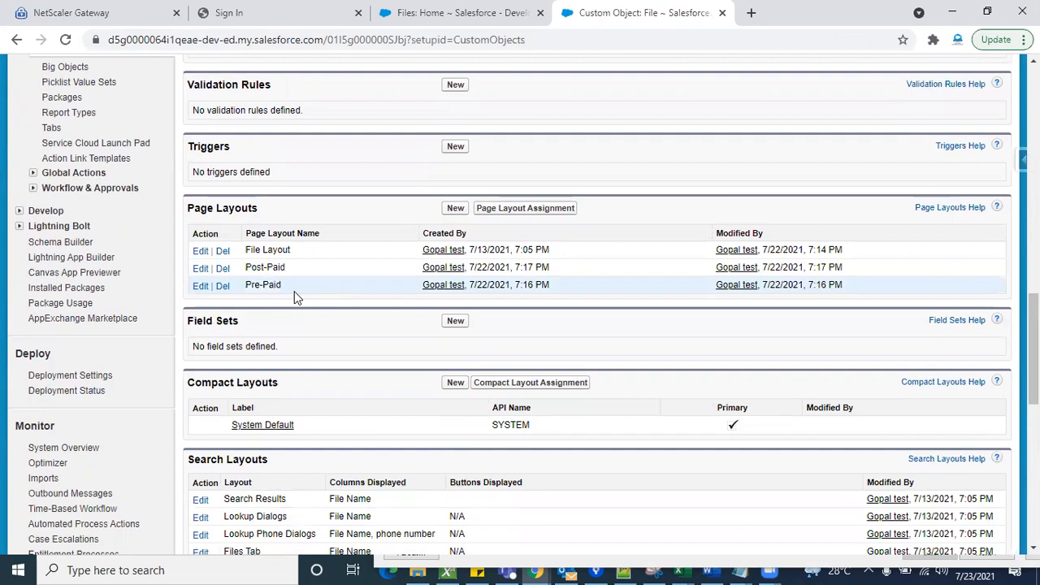
{"action": "double_click", "coordinate": [274, 269]}
{"action": "double_click", "coordinate": [268, 283]}
{"action": "left_click", "coordinate": [301, 317]}
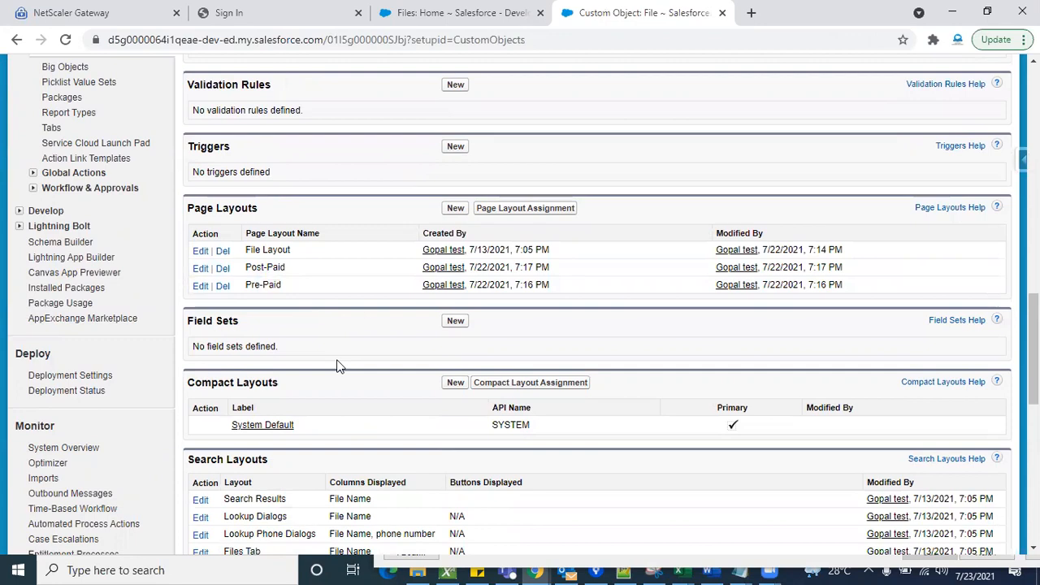
{"action": "scroll", "coordinate": [338, 362], "scroll_direction": "down", "scroll_amount": 5}
{"action": "scroll", "coordinate": [406, 293], "scroll_direction": "up", "scroll_amount": 15}
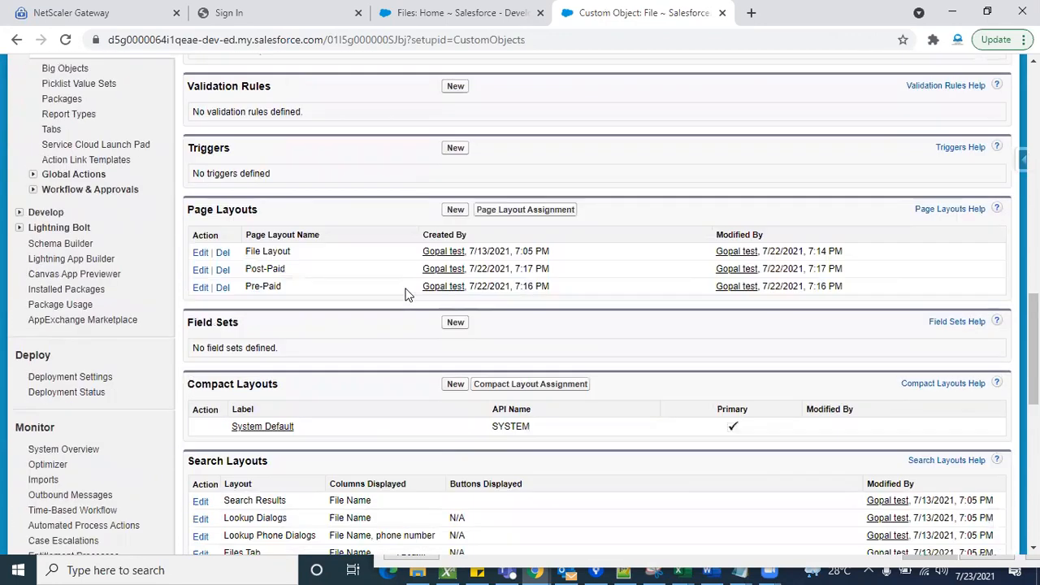
{"action": "scroll", "coordinate": [406, 292], "scroll_direction": "up", "scroll_amount": 2}
{"action": "scroll", "coordinate": [378, 404], "scroll_direction": "down", "scroll_amount": 3}
{"action": "scroll", "coordinate": [378, 404], "scroll_direction": "up", "scroll_amount": 3}
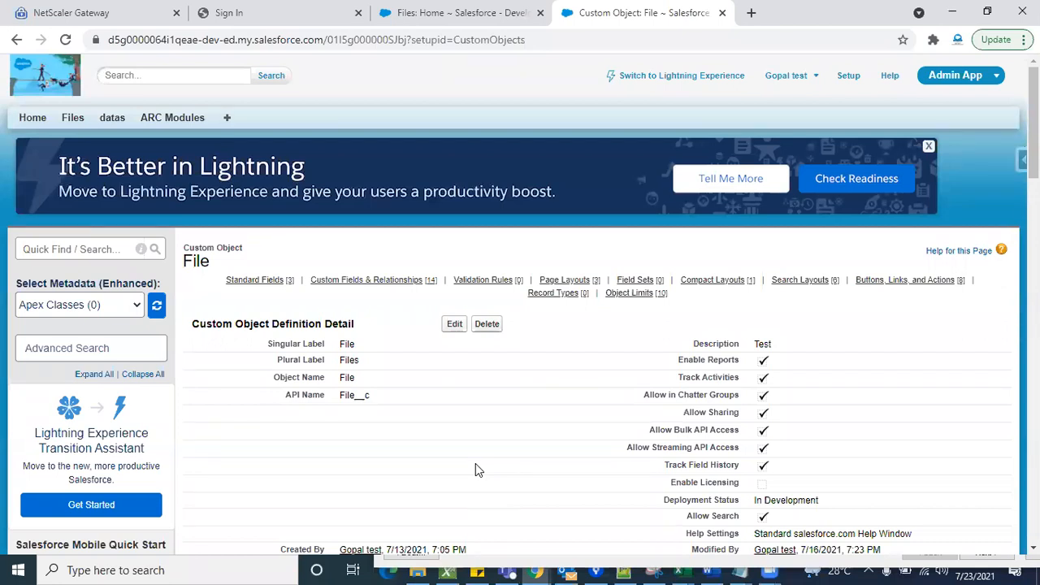
- Start a new record type for the File object, based on Master, with the label Pre_paid
{"action": "scroll", "coordinate": [476, 469], "scroll_direction": "down", "scroll_amount": 15}
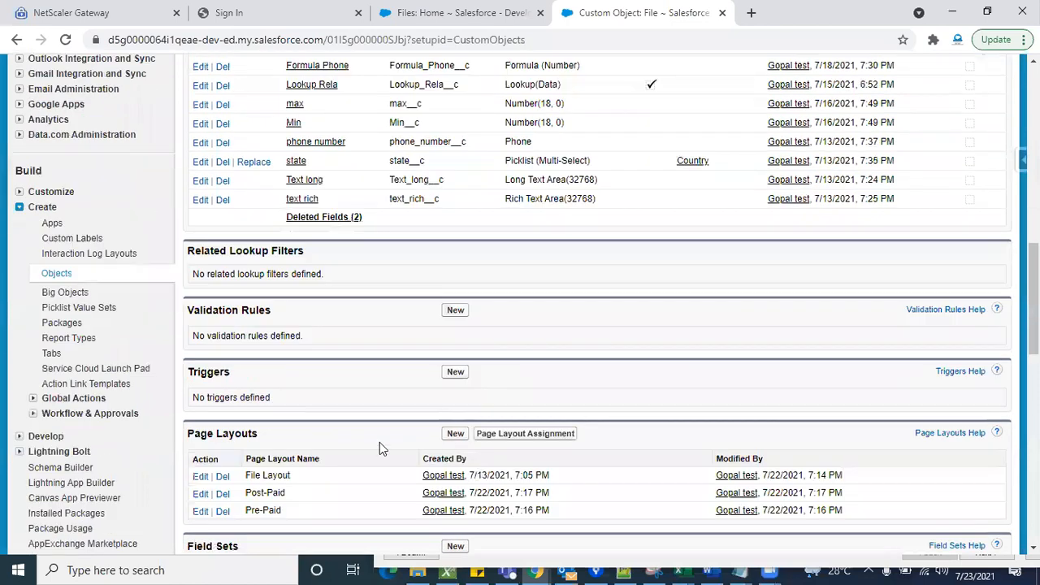
{"action": "scroll", "coordinate": [363, 461], "scroll_direction": "down", "scroll_amount": 2}
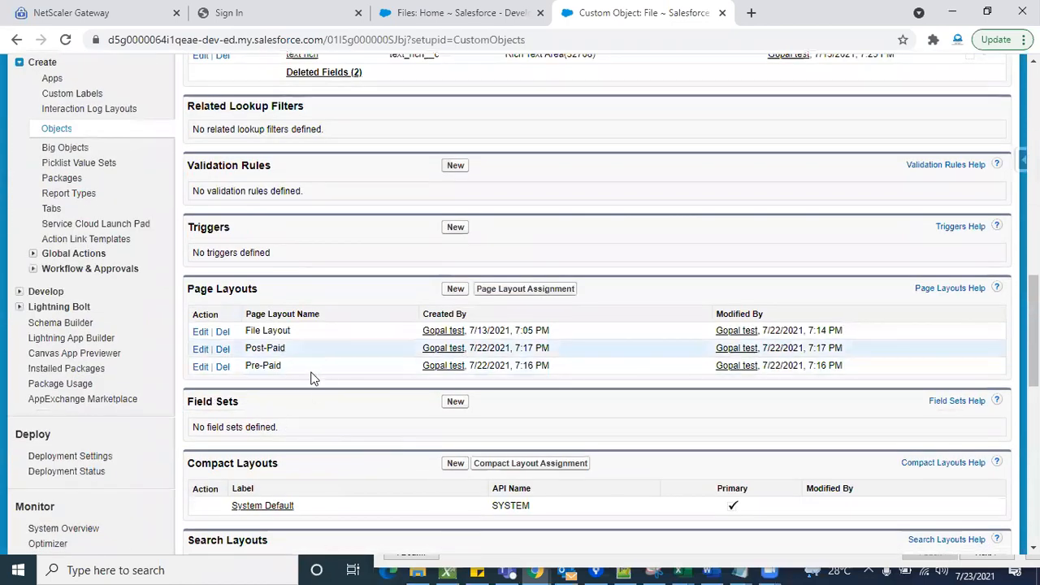
{"action": "scroll", "coordinate": [322, 457], "scroll_direction": "down", "scroll_amount": 10}
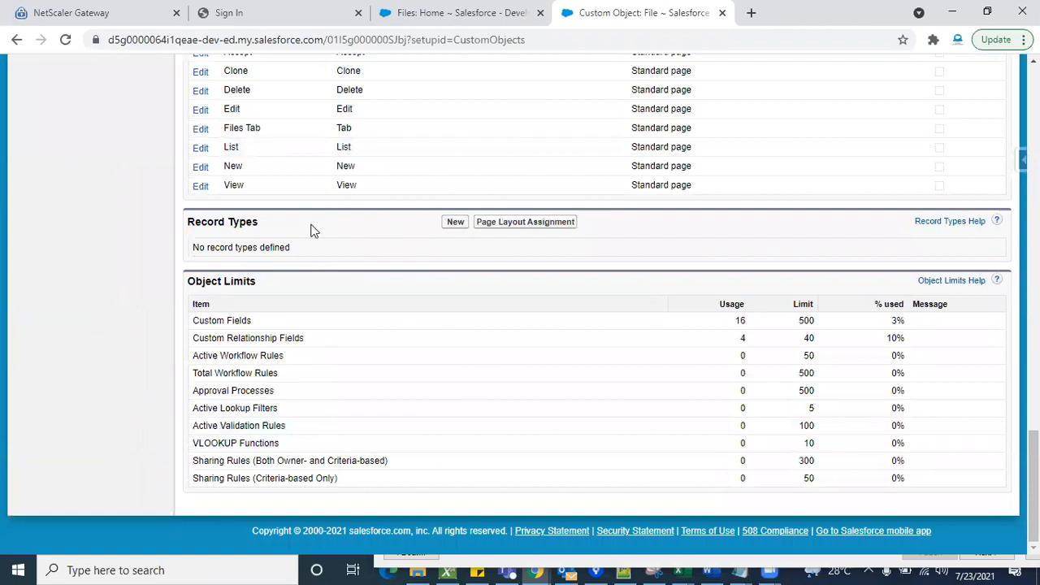
{"action": "left_click", "coordinate": [456, 224]}
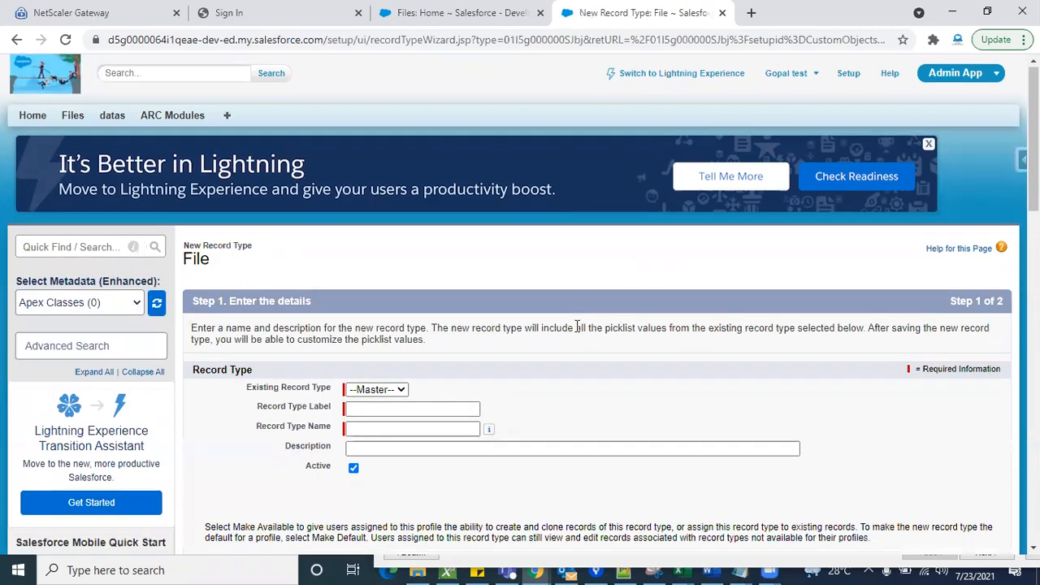
{"action": "scroll", "coordinate": [579, 332], "scroll_direction": "down", "scroll_amount": 1}
{"action": "left_click", "coordinate": [398, 327]}
{"action": "left_click", "coordinate": [375, 342]}
{"action": "left_click", "coordinate": [422, 345]}
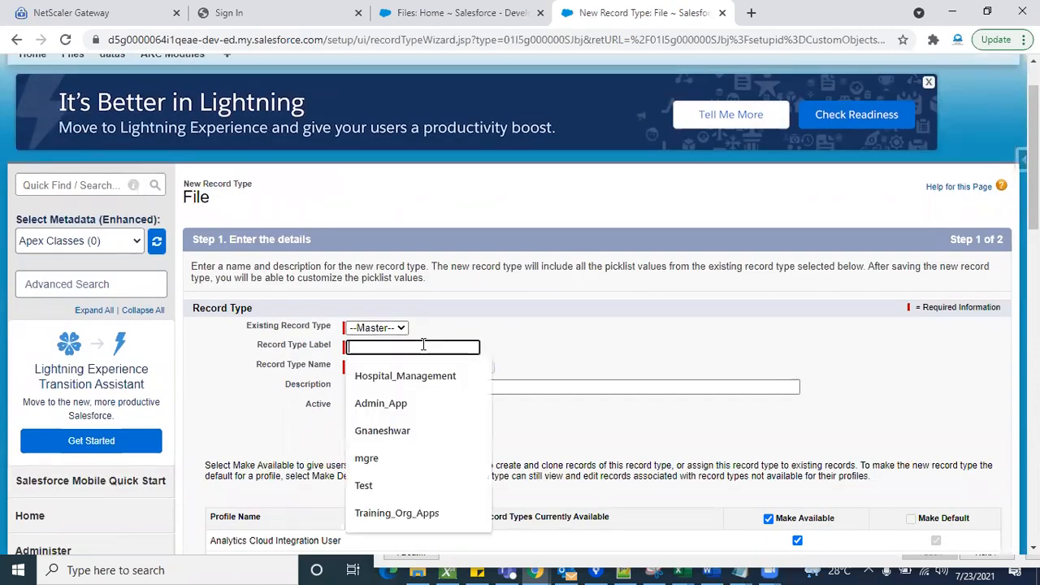
{"action": "type", "text": "Pre_paid"}
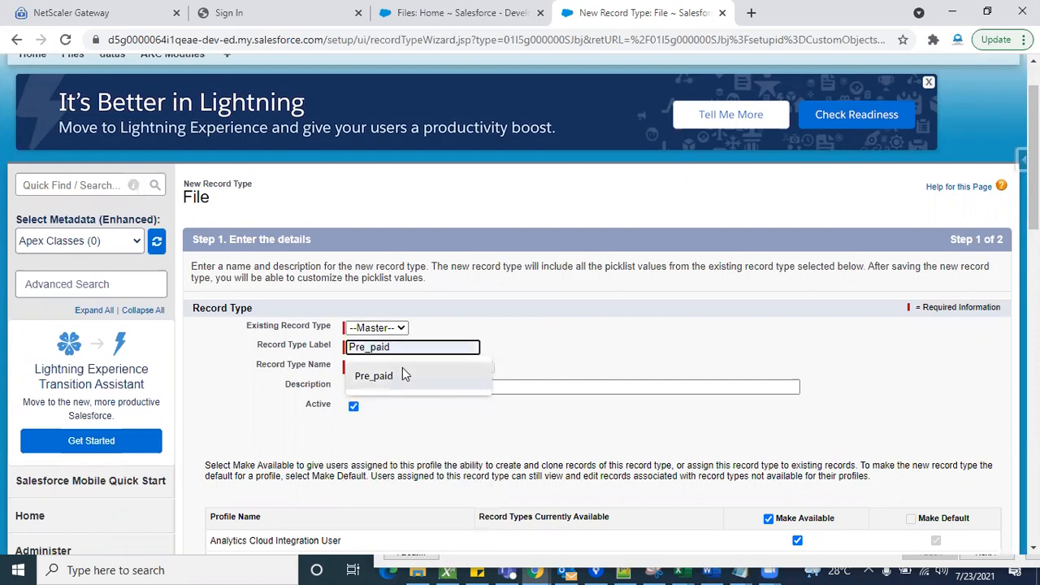
{"action": "left_click", "coordinate": [403, 370]}
- Keep the Pre_paid record type available to all profiles and continue to the page layout assignment
{"action": "scroll", "coordinate": [545, 319], "scroll_direction": "down", "scroll_amount": 4}
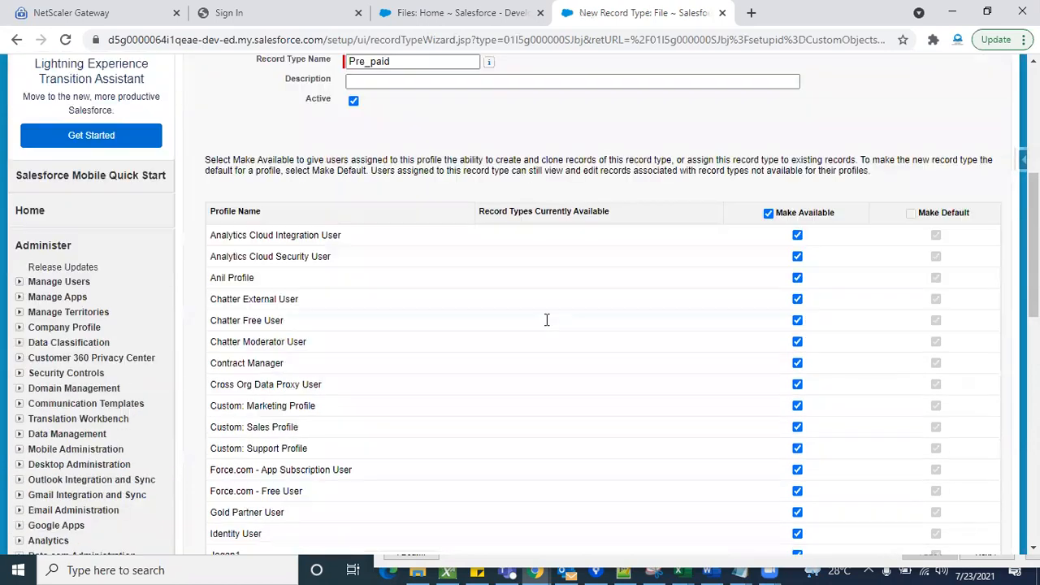
{"action": "scroll", "coordinate": [583, 330], "scroll_direction": "down", "scroll_amount": 5}
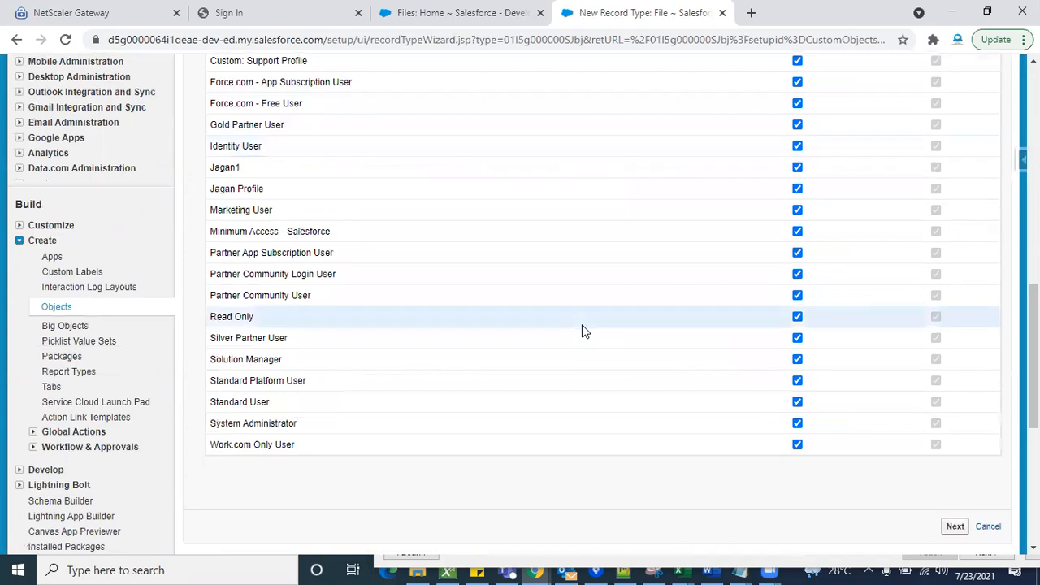
{"action": "scroll", "coordinate": [715, 341], "scroll_direction": "up", "scroll_amount": 11}
{"action": "scroll", "coordinate": [715, 341], "scroll_direction": "down", "scroll_amount": 13}
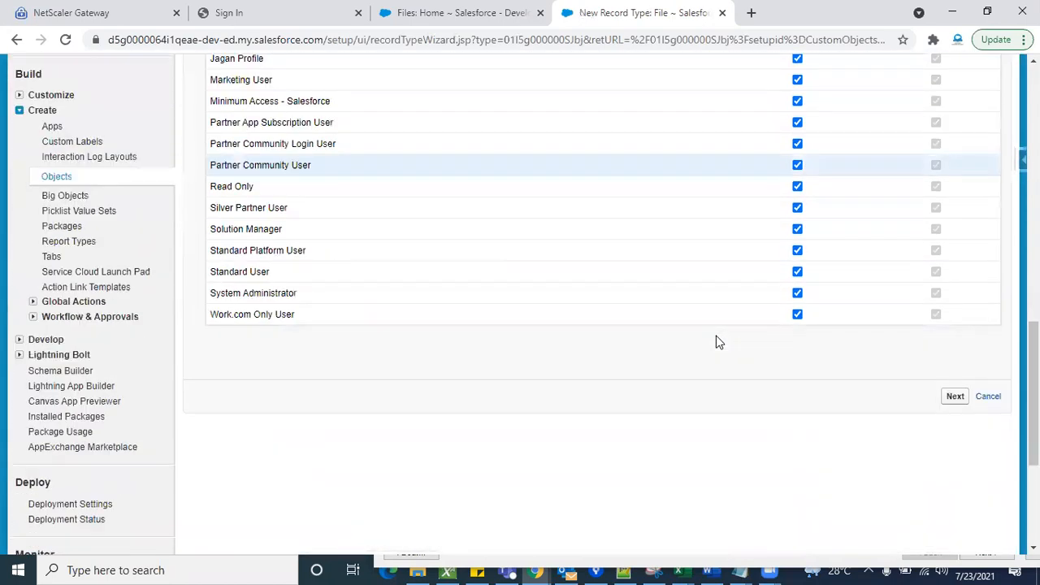
{"action": "left_click", "coordinate": [954, 362]}
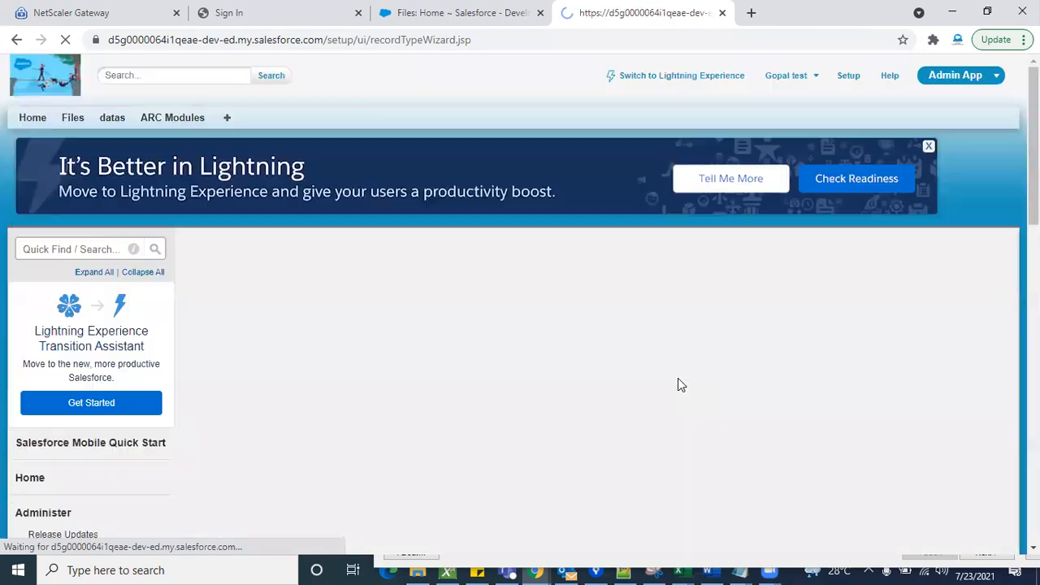
- Try to save the Pre_paid record type without a page layout chosen for all profiles
{"action": "scroll", "coordinate": [722, 406], "scroll_direction": "down", "scroll_amount": 2}
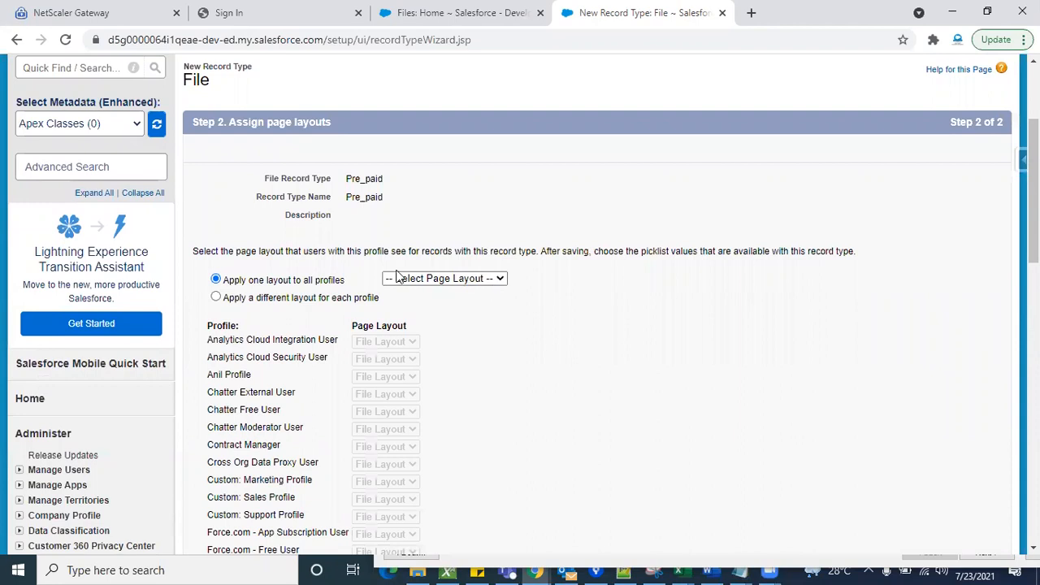
{"action": "left_click", "coordinate": [447, 280]}
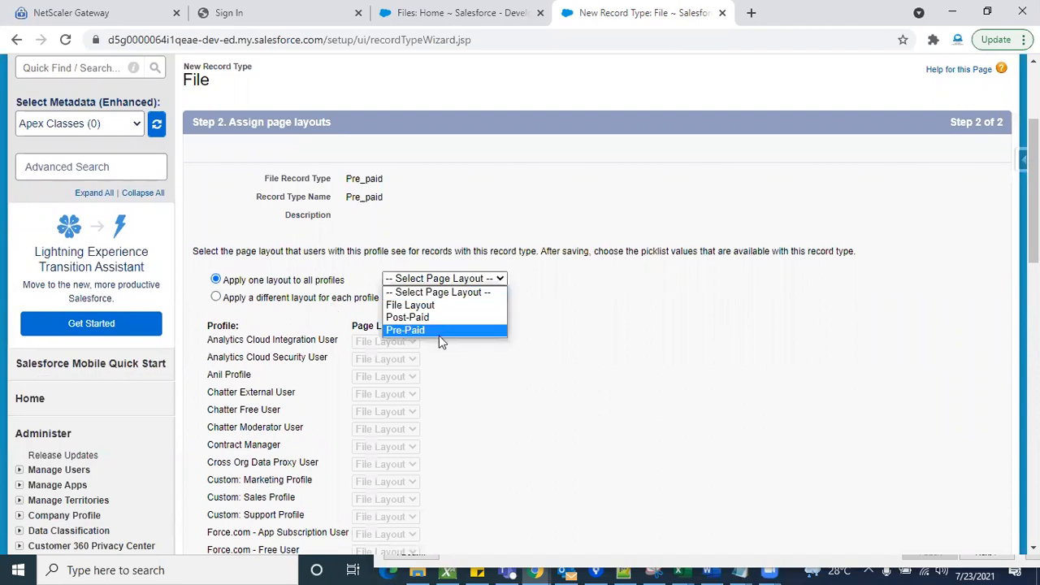
{"action": "left_click", "coordinate": [654, 341]}
{"action": "scroll", "coordinate": [857, 268], "scroll_direction": "down", "scroll_amount": 8}
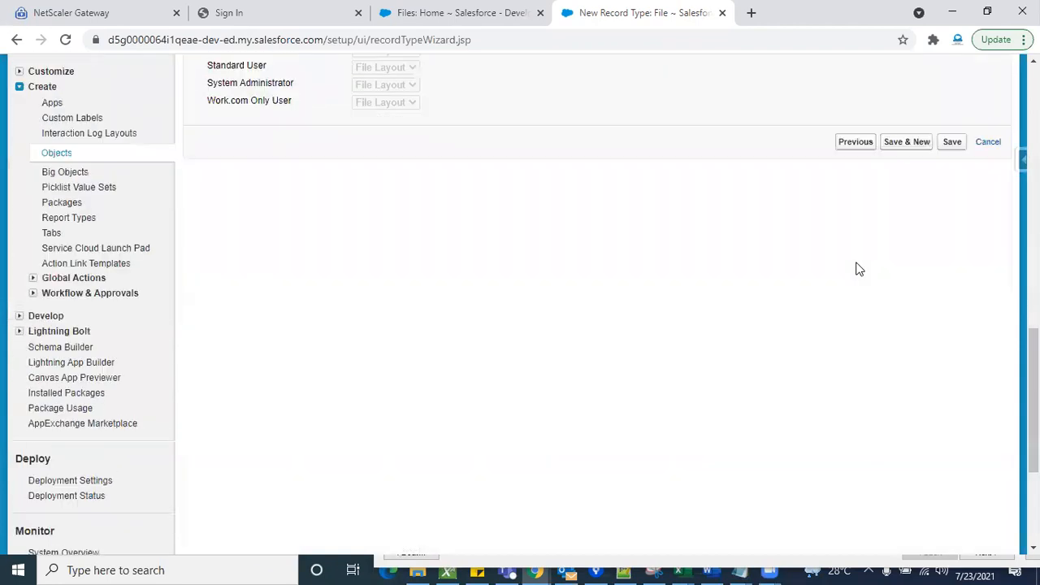
{"action": "scroll", "coordinate": [854, 268], "scroll_direction": "up", "scroll_amount": 1}
{"action": "left_click", "coordinate": [950, 232]}
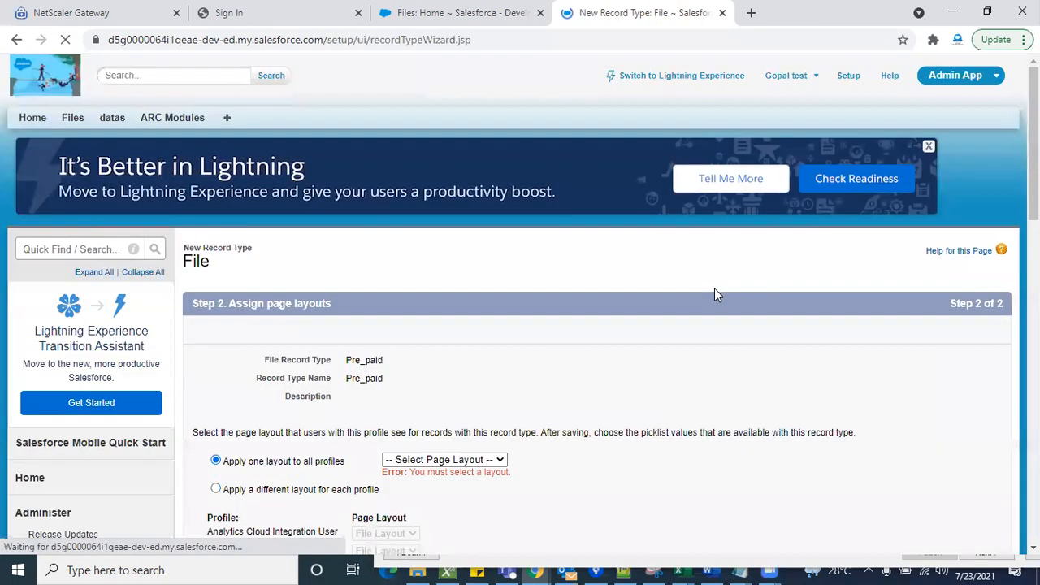
- Apply the Pre-Paid page layout to all profiles for the Pre_paid record type and save it
{"action": "scroll", "coordinate": [582, 357], "scroll_direction": "down", "scroll_amount": 1}
{"action": "left_click", "coordinate": [484, 363]}
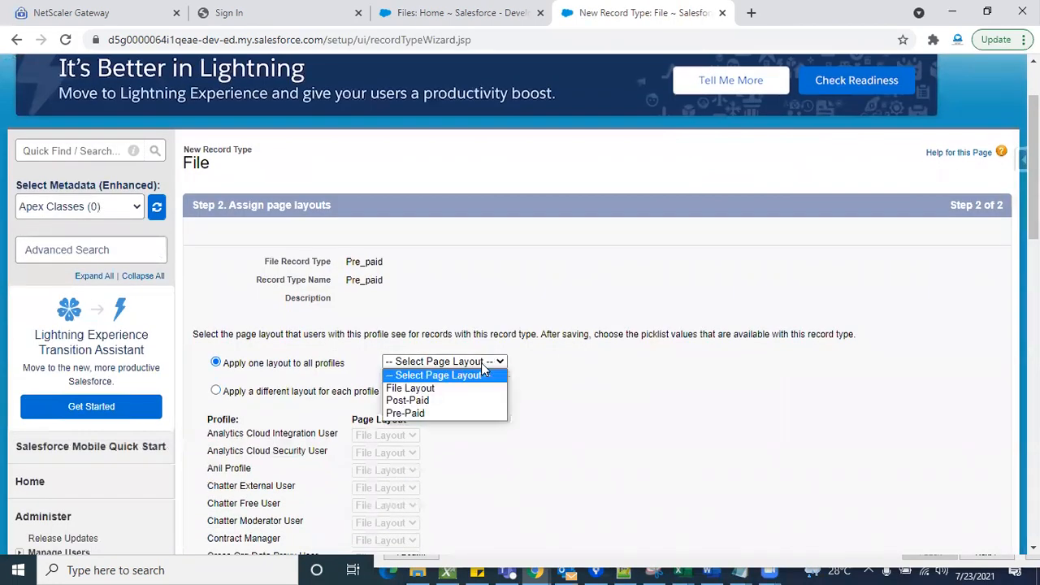
{"action": "left_click", "coordinate": [432, 413]}
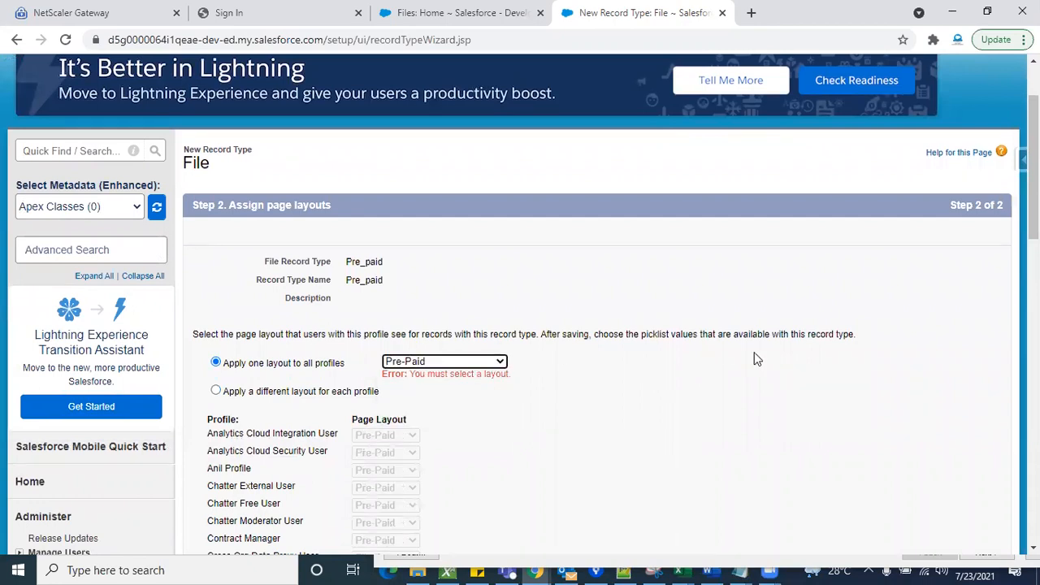
{"action": "scroll", "coordinate": [754, 352], "scroll_direction": "down", "scroll_amount": 10}
{"action": "scroll", "coordinate": [754, 359], "scroll_direction": "down", "scroll_amount": 1}
{"action": "left_click", "coordinate": [947, 251]}
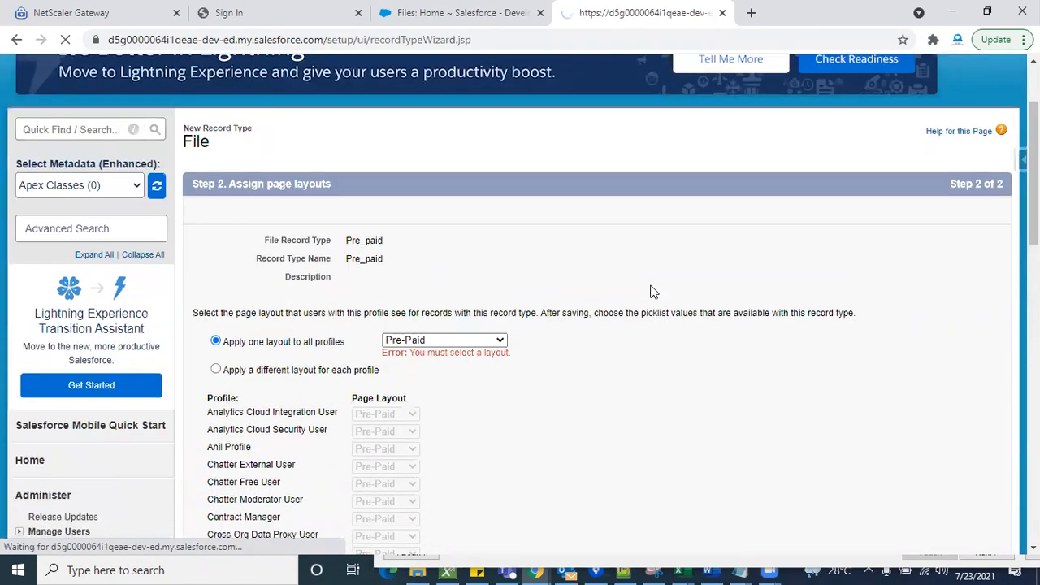
- Review the saved Pre_paid record type, and check the form for creating a new File record without saving anything
{"action": "scroll", "coordinate": [606, 390], "scroll_direction": "down", "scroll_amount": 3}
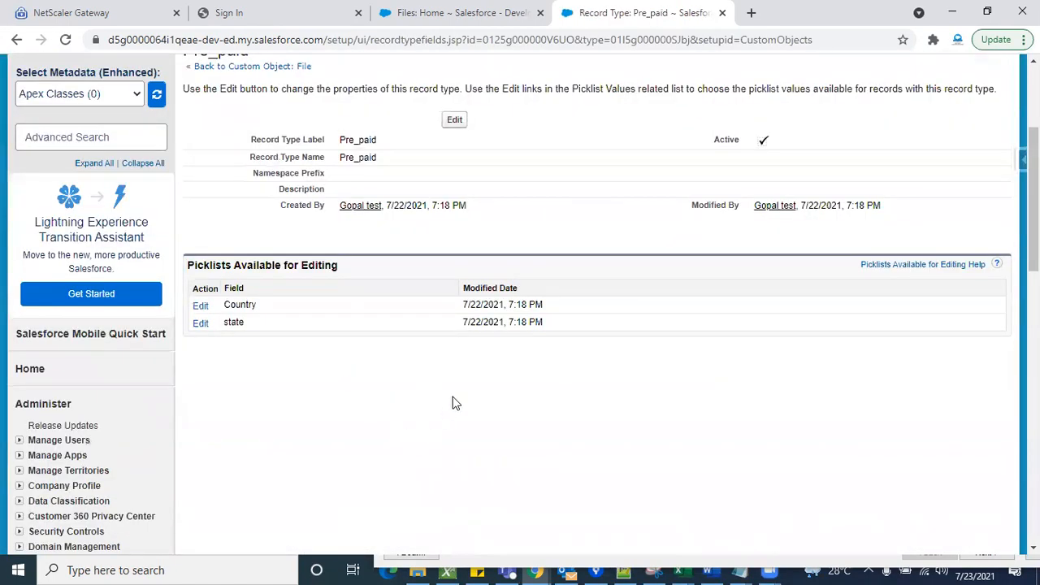
{"action": "scroll", "coordinate": [454, 404], "scroll_direction": "up", "scroll_amount": 2}
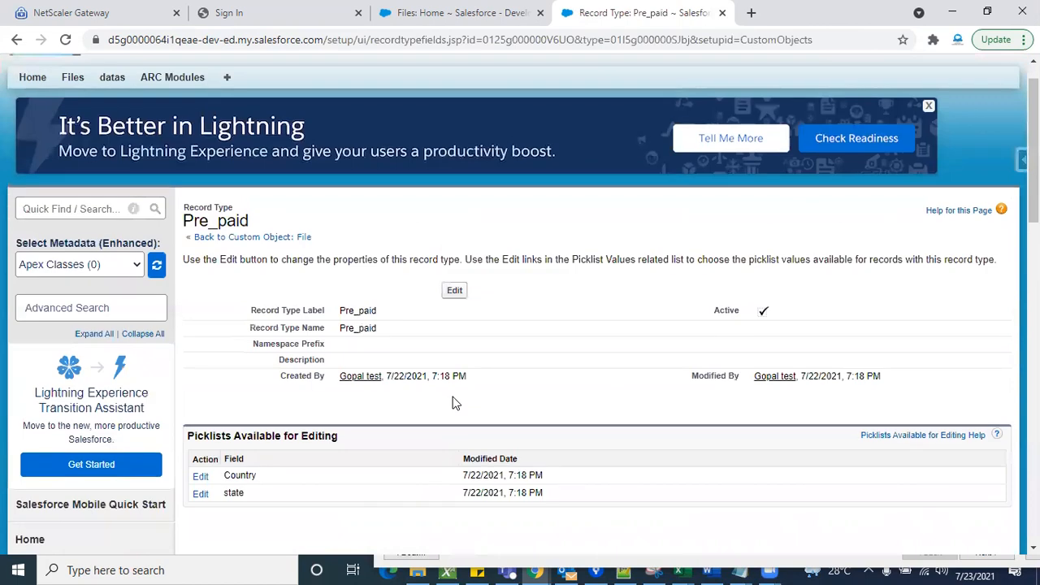
{"action": "double_click", "coordinate": [214, 221]}
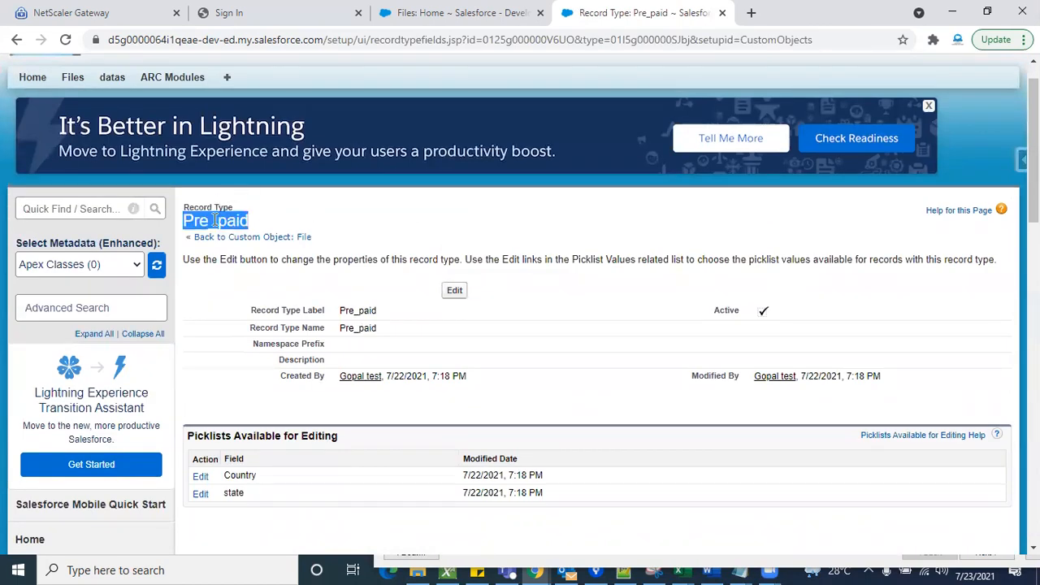
{"action": "left_click", "coordinate": [395, 27]}
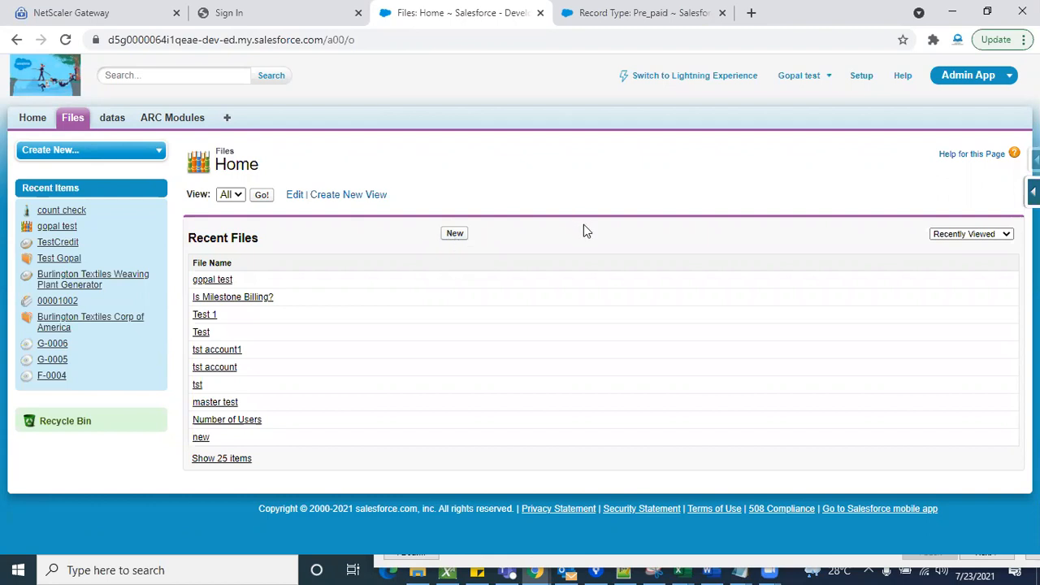
{"action": "left_click", "coordinate": [454, 234]}
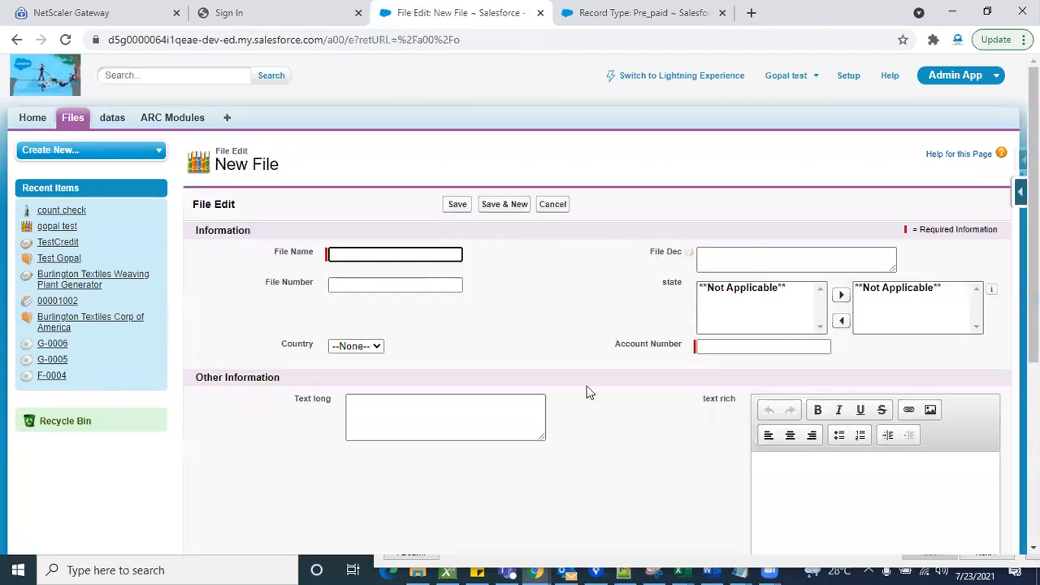
{"action": "scroll", "coordinate": [590, 417], "scroll_direction": "down", "scroll_amount": 1}
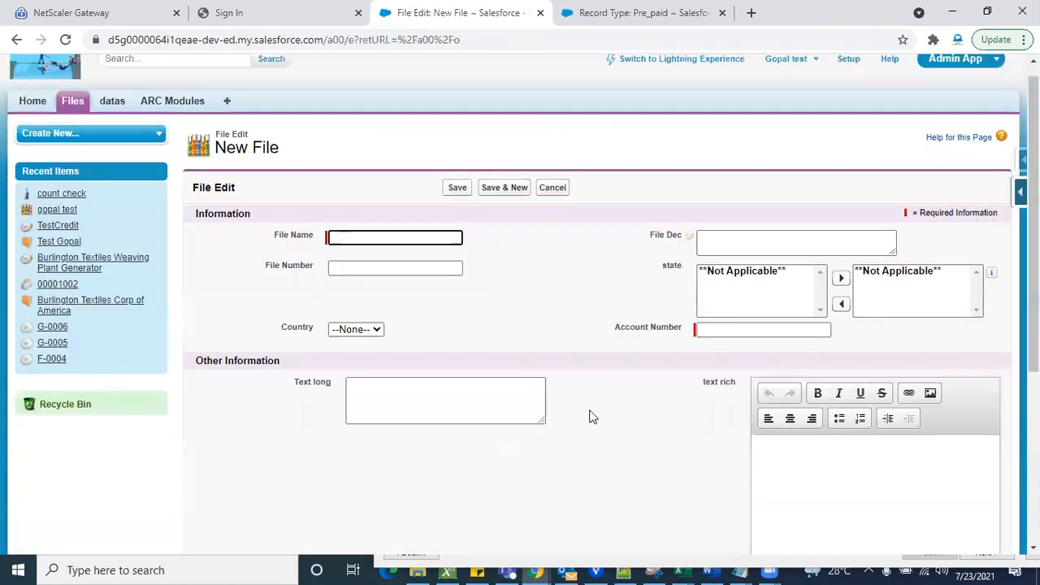
{"action": "scroll", "coordinate": [590, 417], "scroll_direction": "up", "scroll_amount": 1}
{"action": "left_click", "coordinate": [560, 208]}
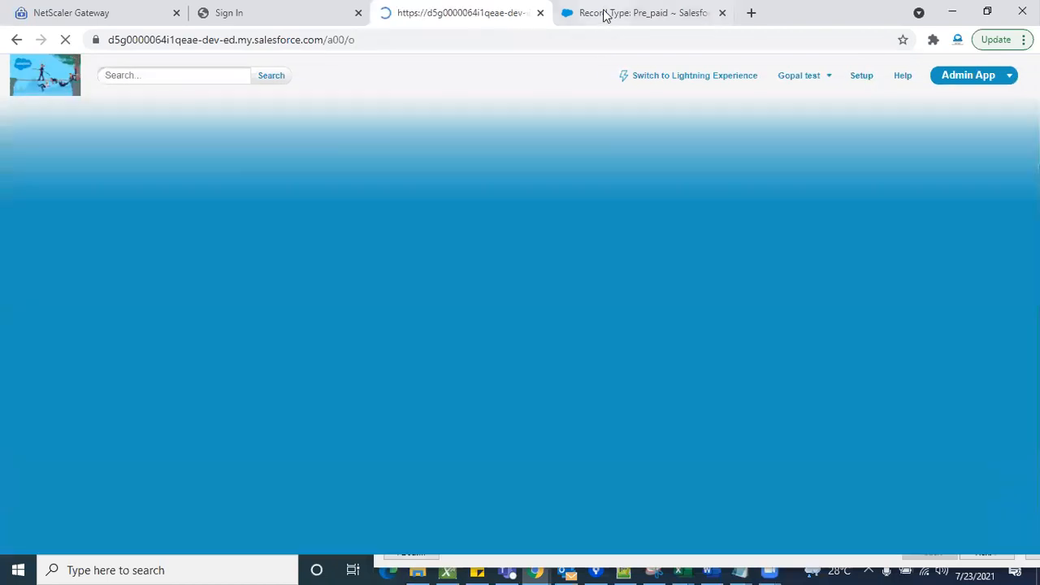
- Return to the File custom object's definition and start another new record type
{"action": "left_click", "coordinate": [605, 12]}
{"action": "scroll", "coordinate": [332, 362], "scroll_direction": "down", "scroll_amount": 5}
{"action": "scroll", "coordinate": [332, 362], "scroll_direction": "down", "scroll_amount": 4}
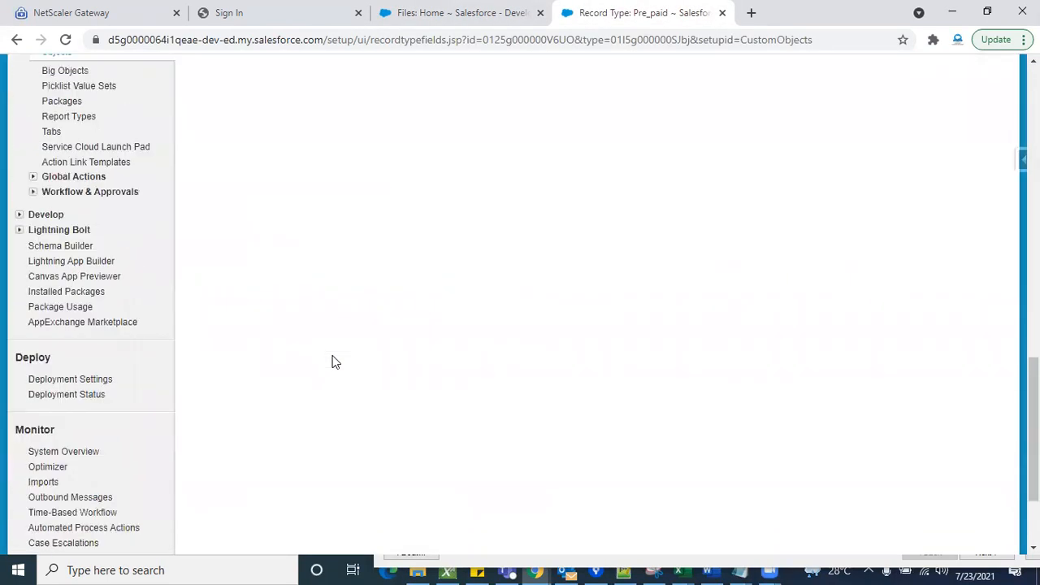
{"action": "scroll", "coordinate": [332, 360], "scroll_direction": "up", "scroll_amount": 1}
{"action": "left_click", "coordinate": [57, 165]}
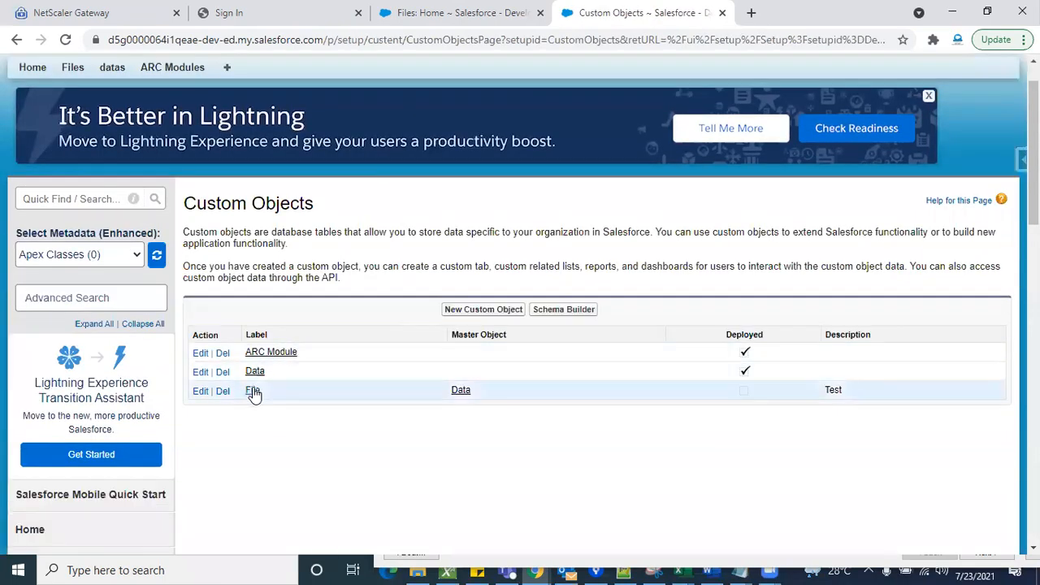
{"action": "left_click", "coordinate": [252, 391]}
{"action": "scroll", "coordinate": [439, 444], "scroll_direction": "down", "scroll_amount": 20}
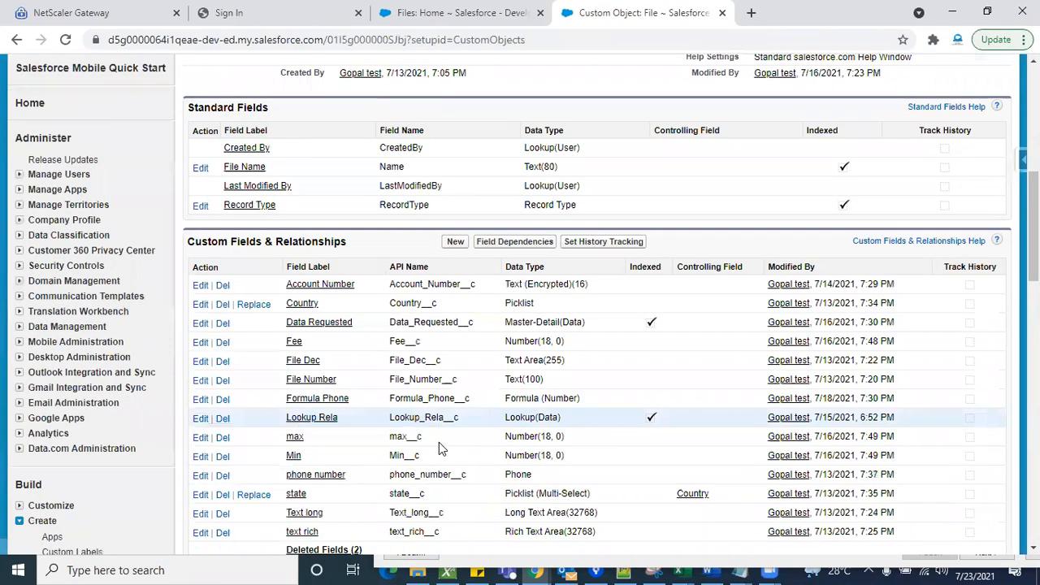
{"action": "scroll", "coordinate": [439, 442], "scroll_direction": "down", "scroll_amount": 1}
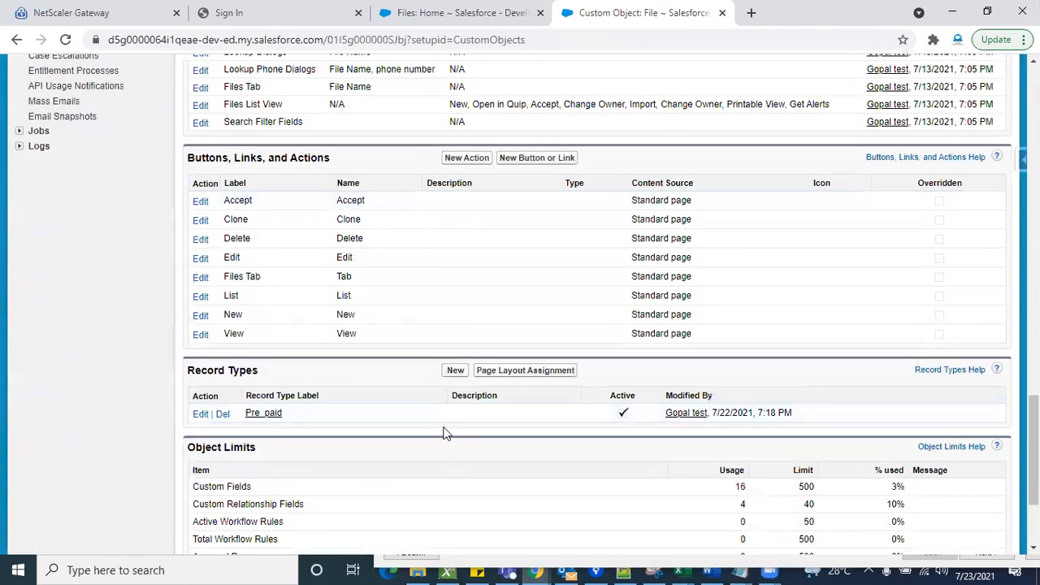
{"action": "left_click", "coordinate": [455, 370]}
{"action": "scroll", "coordinate": [422, 309], "scroll_direction": "down", "scroll_amount": 1}
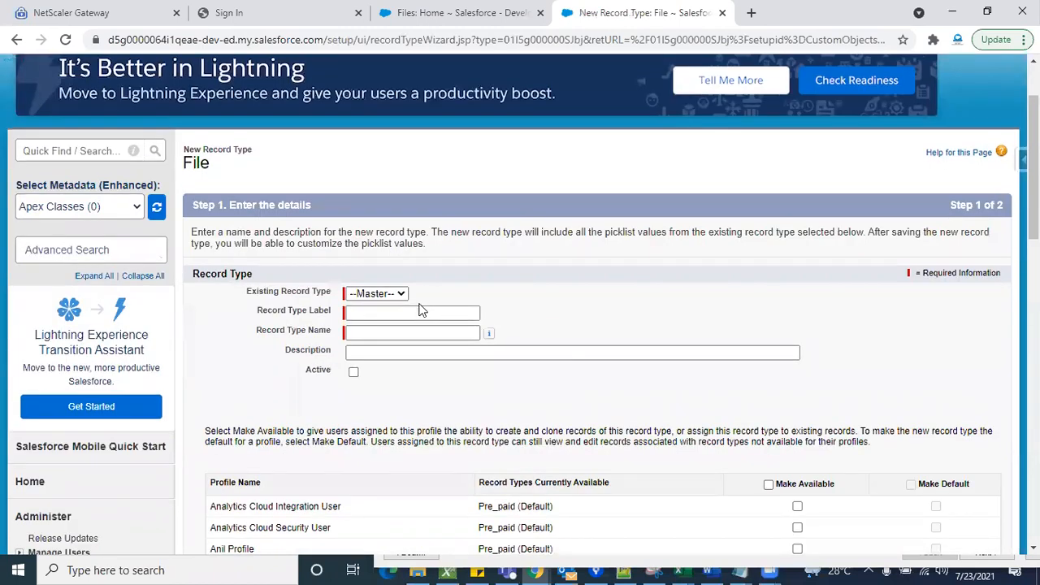
- Try basing the new record type on the existing Pre_paid record type
{"action": "left_click", "coordinate": [401, 294]}
{"action": "left_click", "coordinate": [468, 288]}
{"action": "left_click", "coordinate": [380, 294]}
{"action": "left_click", "coordinate": [374, 321]}
{"action": "scroll", "coordinate": [568, 244], "scroll_direction": "down", "scroll_amount": 1}
{"action": "left_click", "coordinate": [380, 255]}
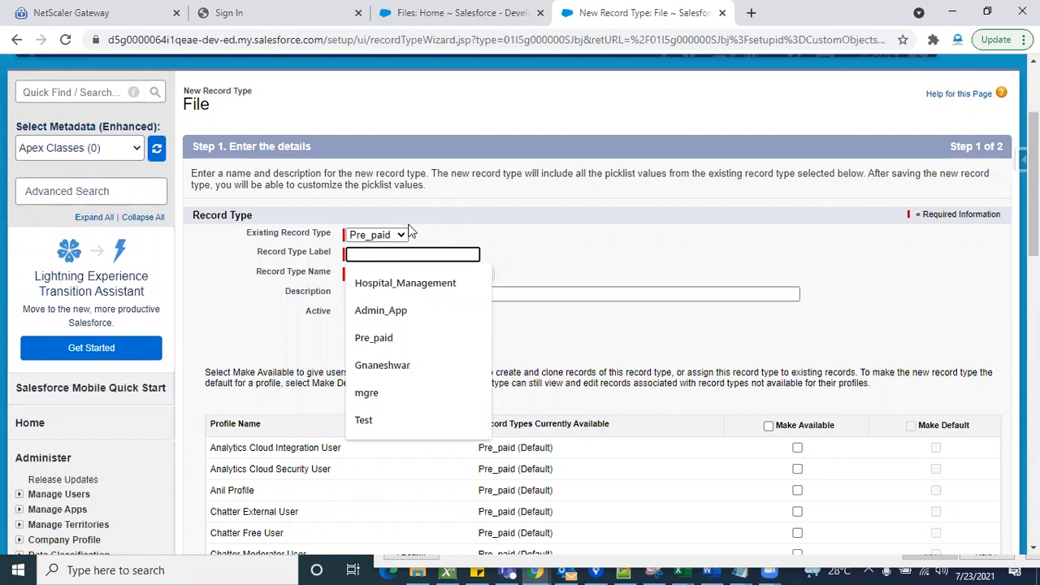
- Base the new record type on Master and label it Post-Paid
{"action": "left_click", "coordinate": [392, 235]}
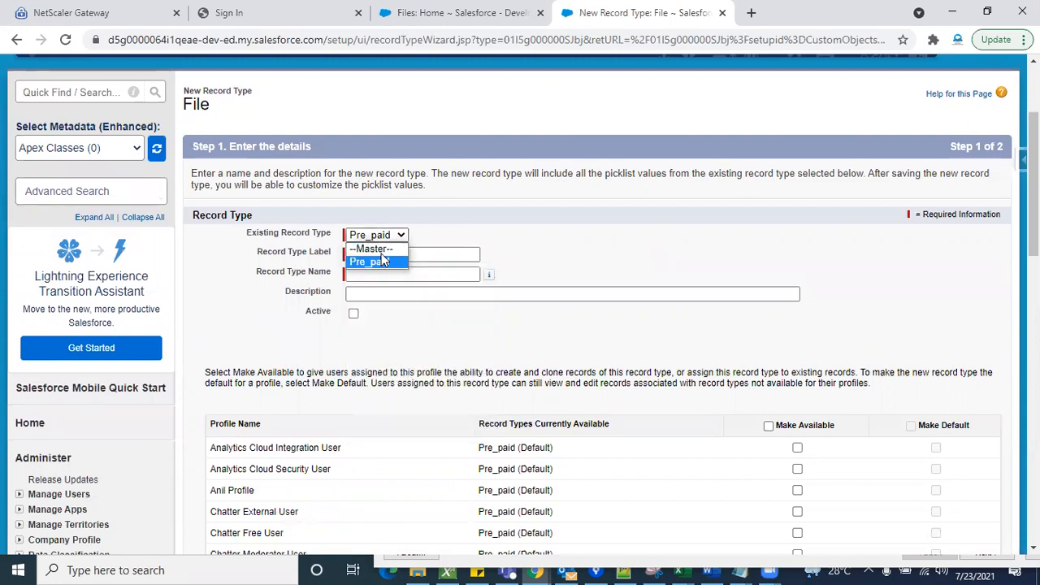
{"action": "left_click", "coordinate": [372, 249]}
{"action": "left_click", "coordinate": [385, 254]}
{"action": "type", "text": "Po"}
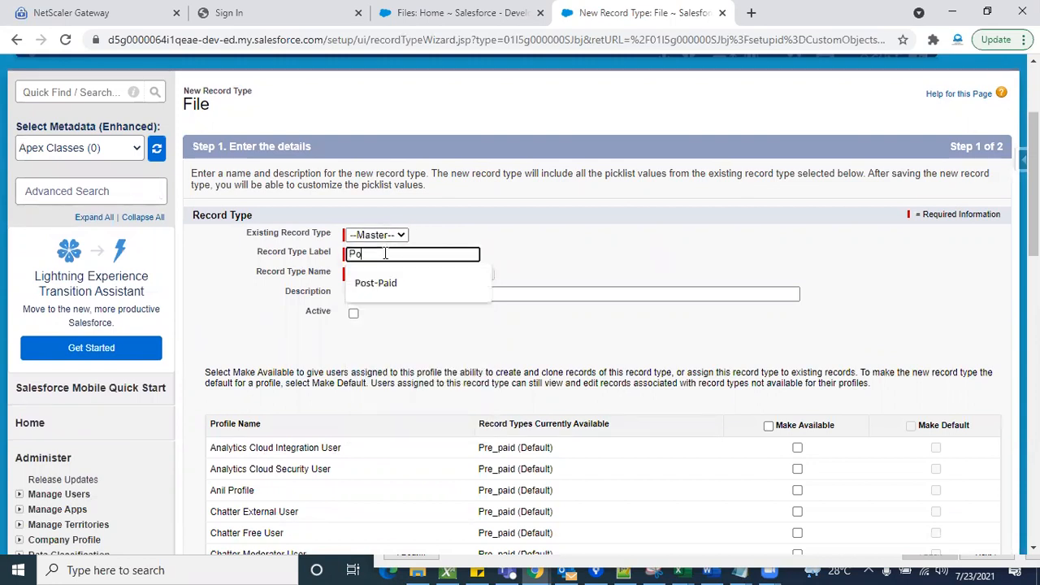
{"action": "type", "text": "st-Paid"}
{"action": "left_click", "coordinate": [386, 282]}
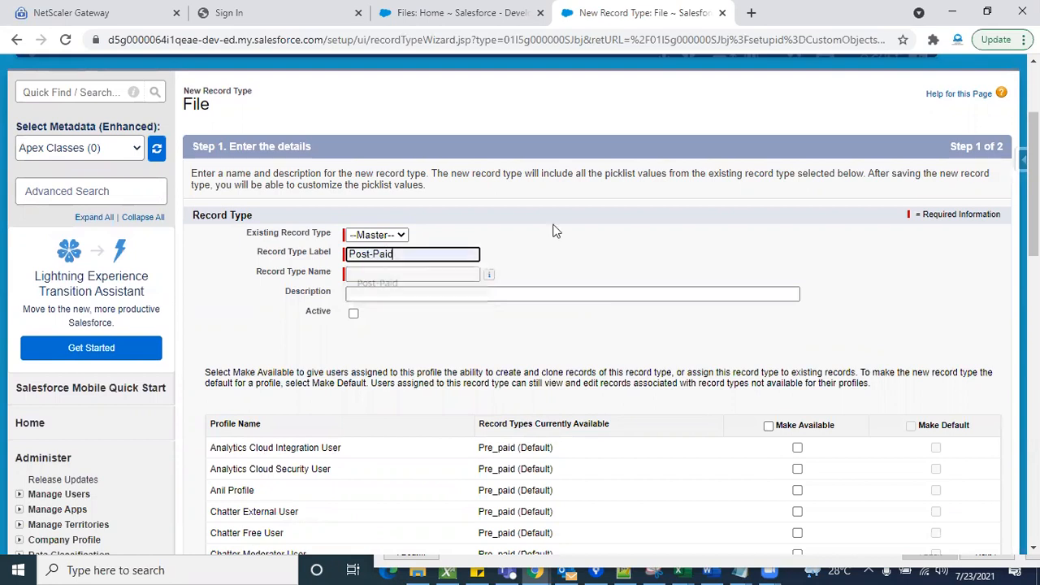
- Mark the Post-Paid record type as active and make it available to all profiles
{"action": "scroll", "coordinate": [786, 329], "scroll_direction": "down", "scroll_amount": 2}
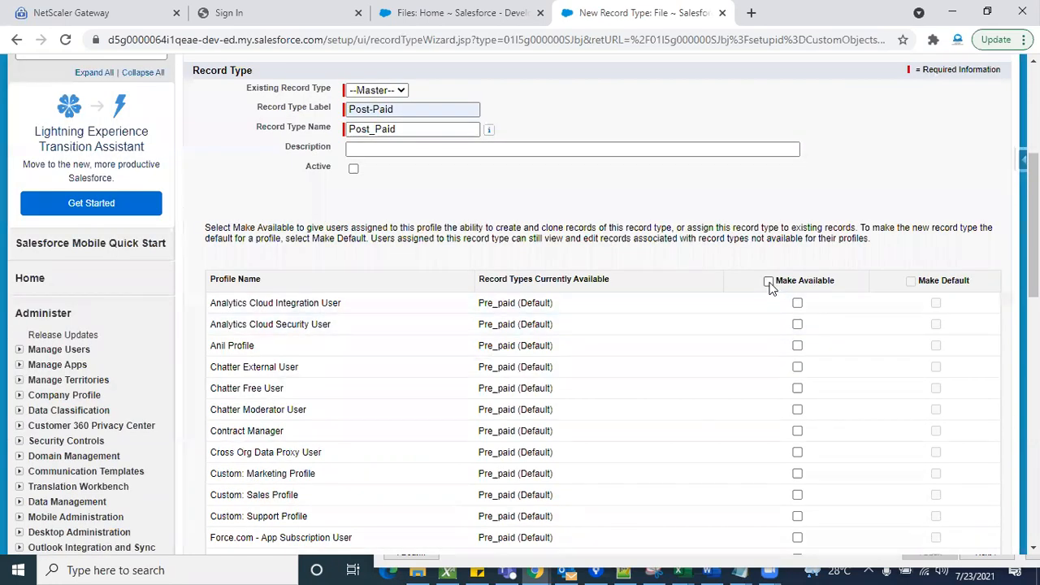
{"action": "left_click", "coordinate": [769, 282]}
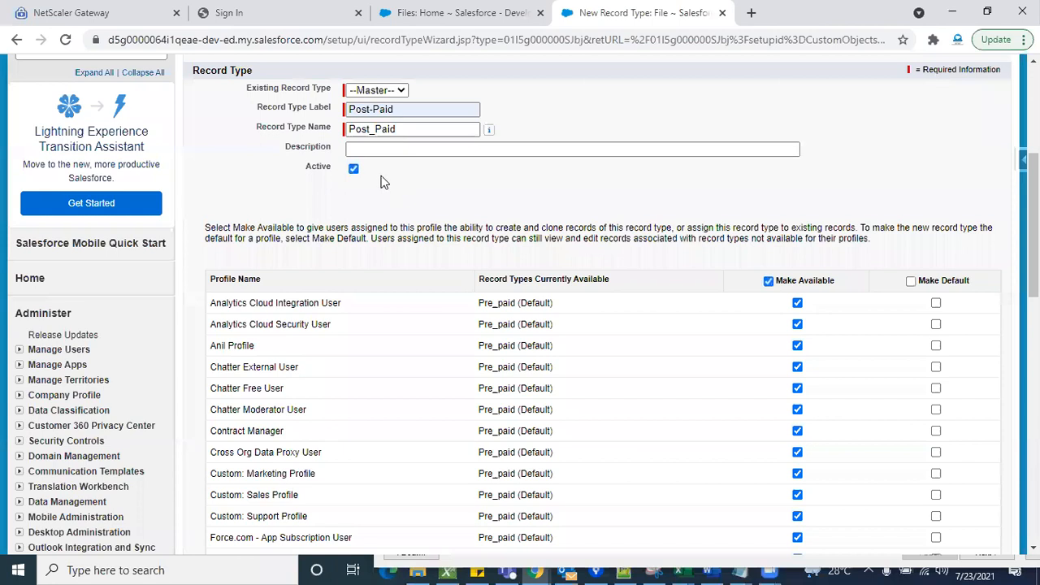
- Assign the Post-Paid page layout to all profiles for the Post-Paid record type and save the record type
{"action": "scroll", "coordinate": [736, 239], "scroll_direction": "down", "scroll_amount": 10}
{"action": "scroll", "coordinate": [736, 239], "scroll_direction": "up", "scroll_amount": 3}
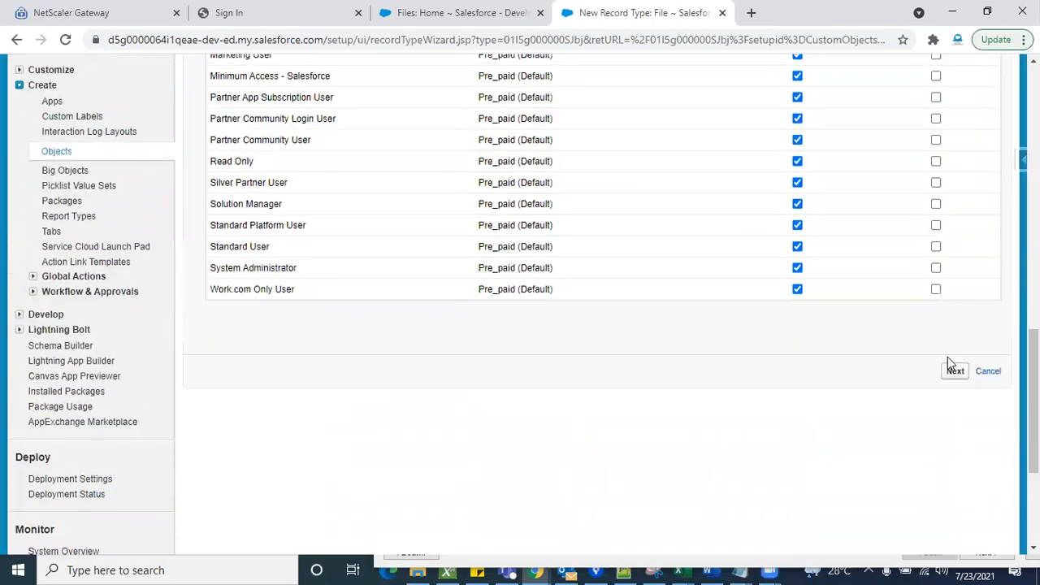
{"action": "left_click", "coordinate": [955, 372]}
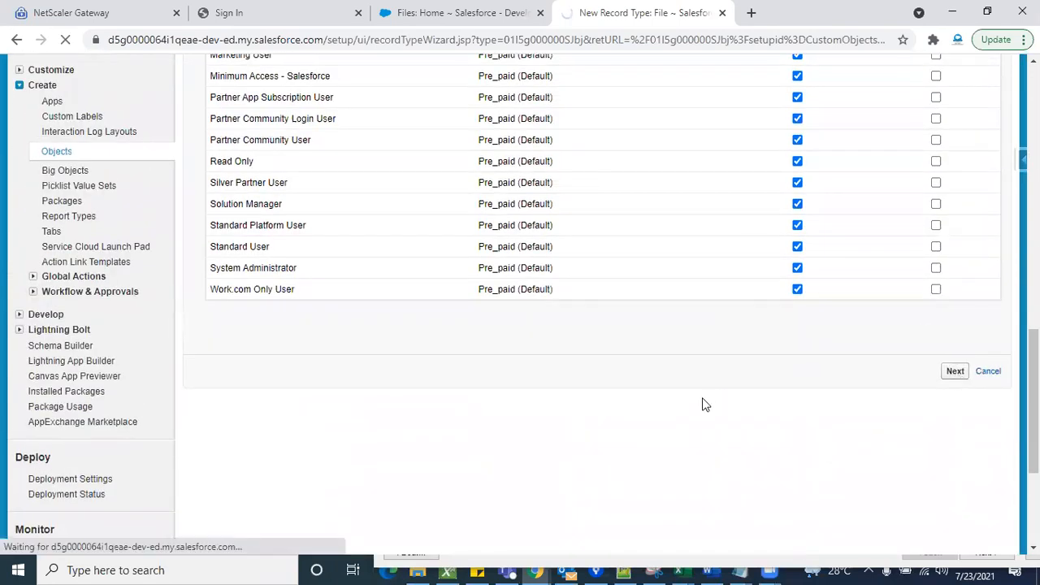
{"action": "scroll", "coordinate": [615, 446], "scroll_direction": "down", "scroll_amount": 3}
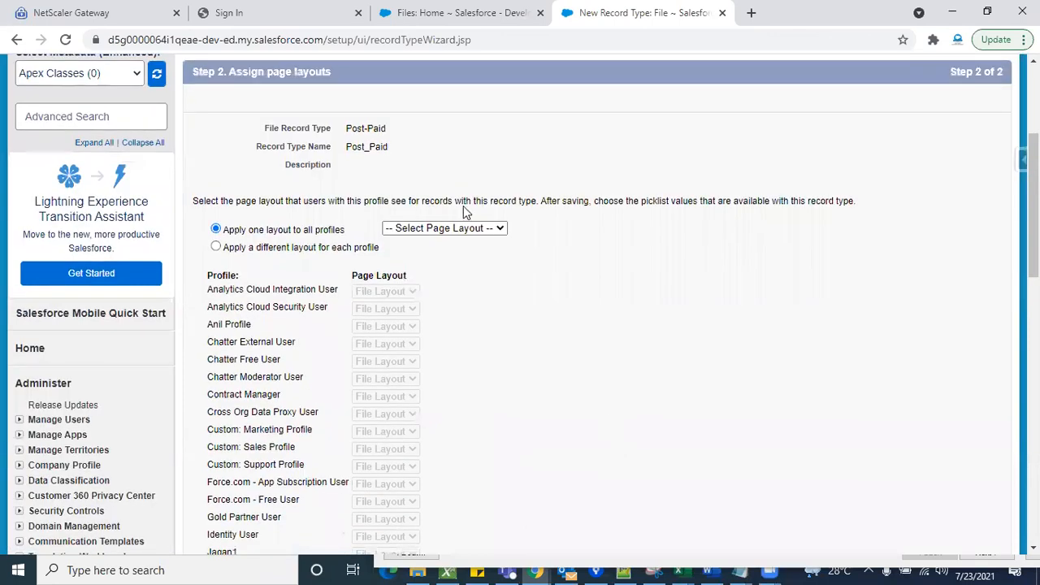
{"action": "left_click", "coordinate": [451, 229]}
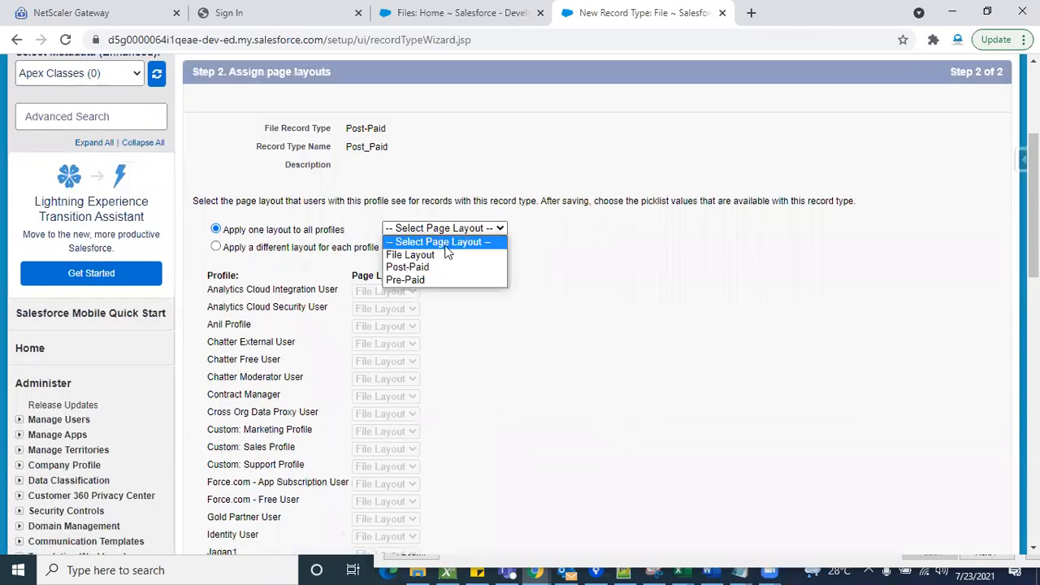
{"action": "left_click", "coordinate": [432, 270]}
{"action": "scroll", "coordinate": [751, 394], "scroll_direction": "down", "scroll_amount": 5}
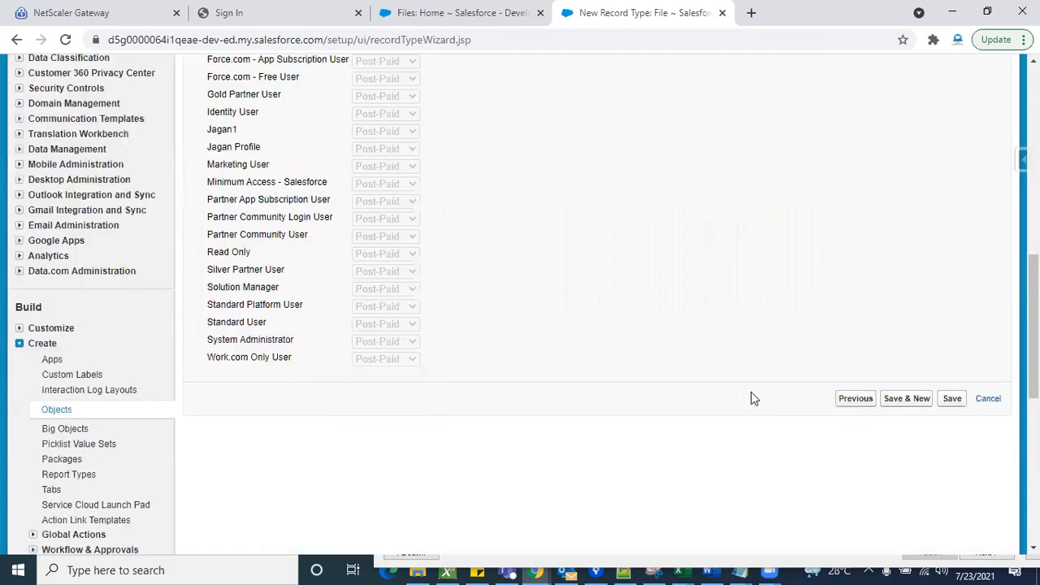
{"action": "scroll", "coordinate": [752, 398], "scroll_direction": "down", "scroll_amount": 3}
{"action": "left_click", "coordinate": [952, 160]}
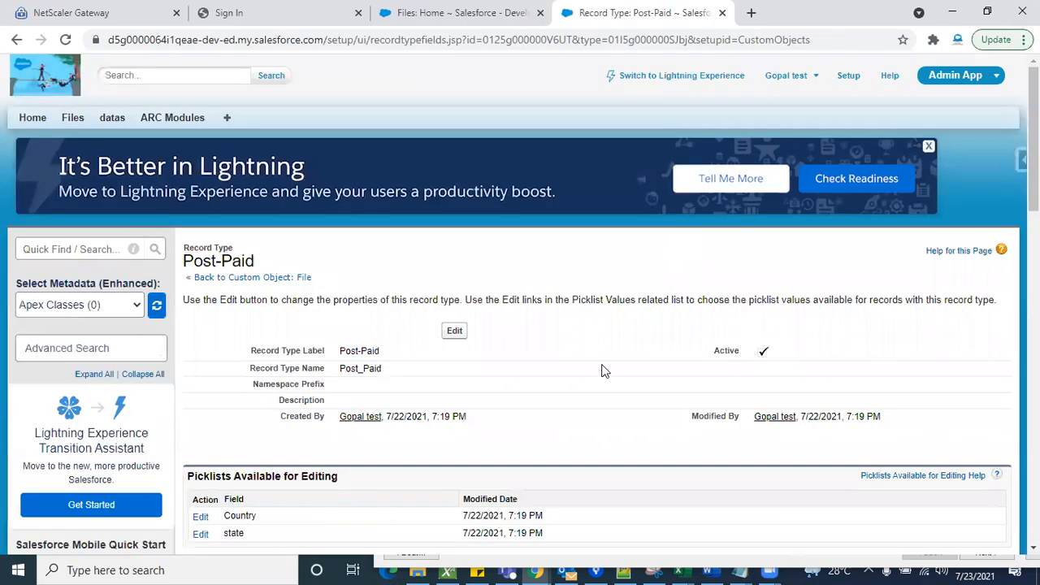
{"action": "scroll", "coordinate": [603, 369], "scroll_direction": "down", "scroll_amount": 3}
{"action": "scroll", "coordinate": [603, 370], "scroll_direction": "up", "scroll_amount": 3}
- Switch to the Files home page, start a new File record and check its form
{"action": "left_click", "coordinate": [482, 11]}
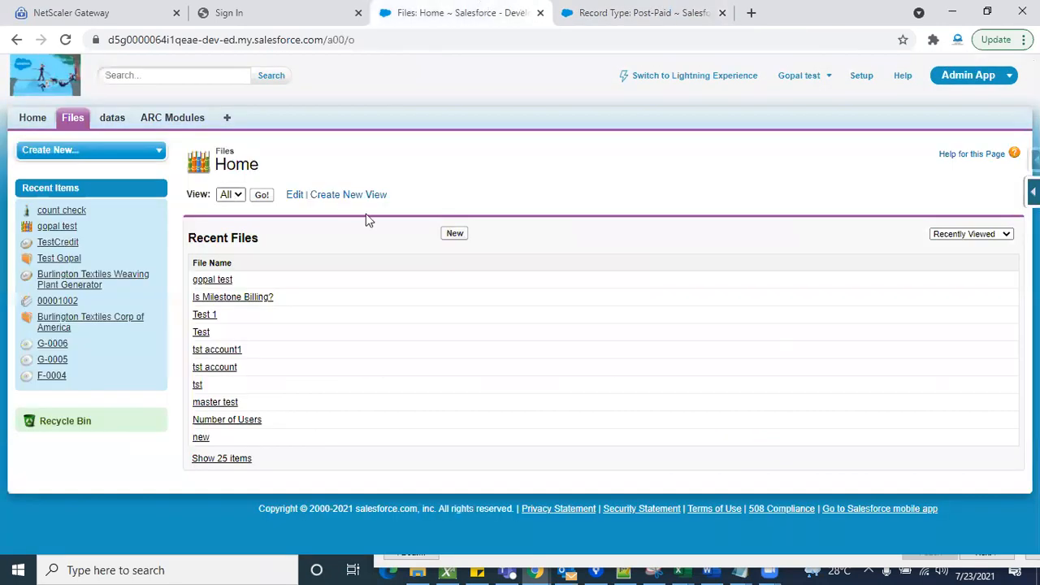
{"action": "left_click", "coordinate": [453, 234]}
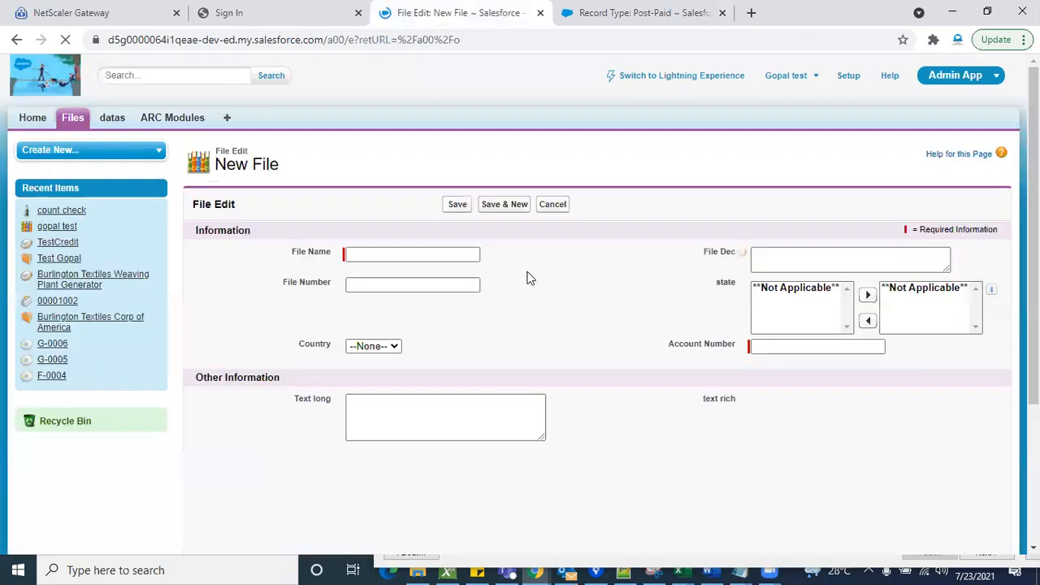
{"action": "scroll", "coordinate": [623, 401], "scroll_direction": "down", "scroll_amount": 4}
{"action": "scroll", "coordinate": [623, 399], "scroll_direction": "up", "scroll_amount": 4}
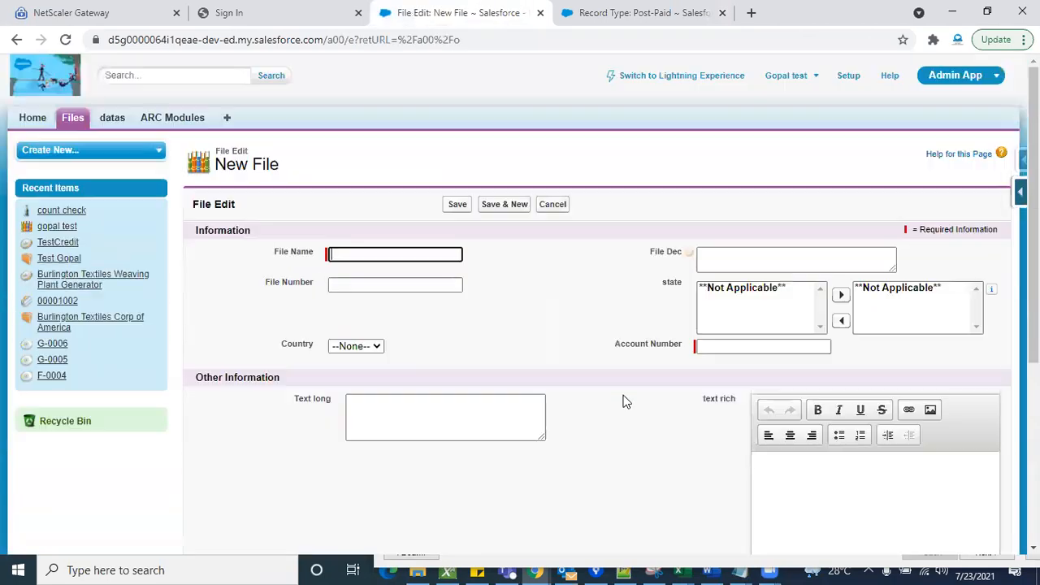
- Return to the Files home page and start a new File record with the Post-Paid record type
{"action": "left_click", "coordinate": [72, 119]}
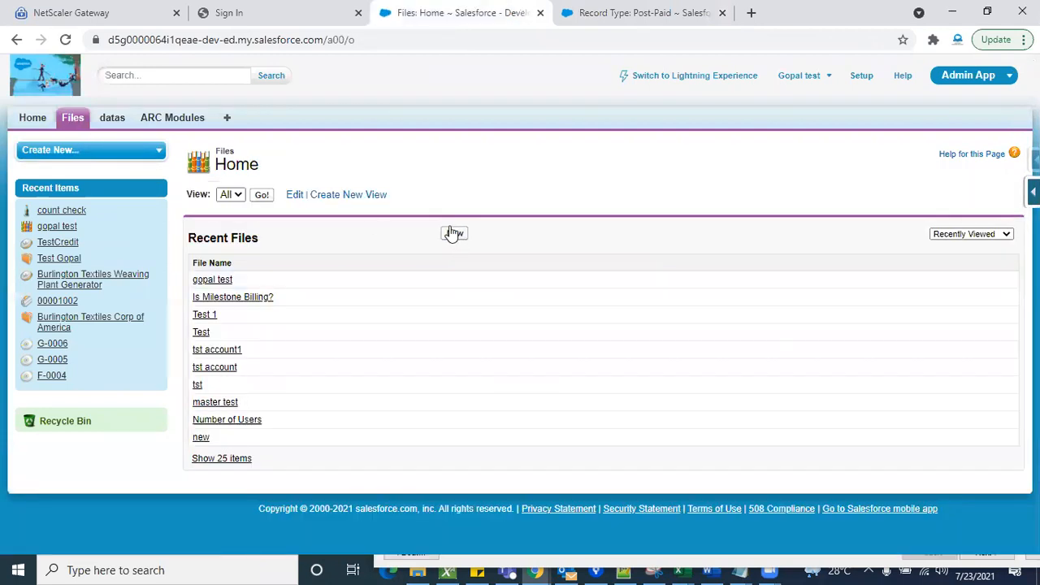
{"action": "left_click", "coordinate": [453, 234]}
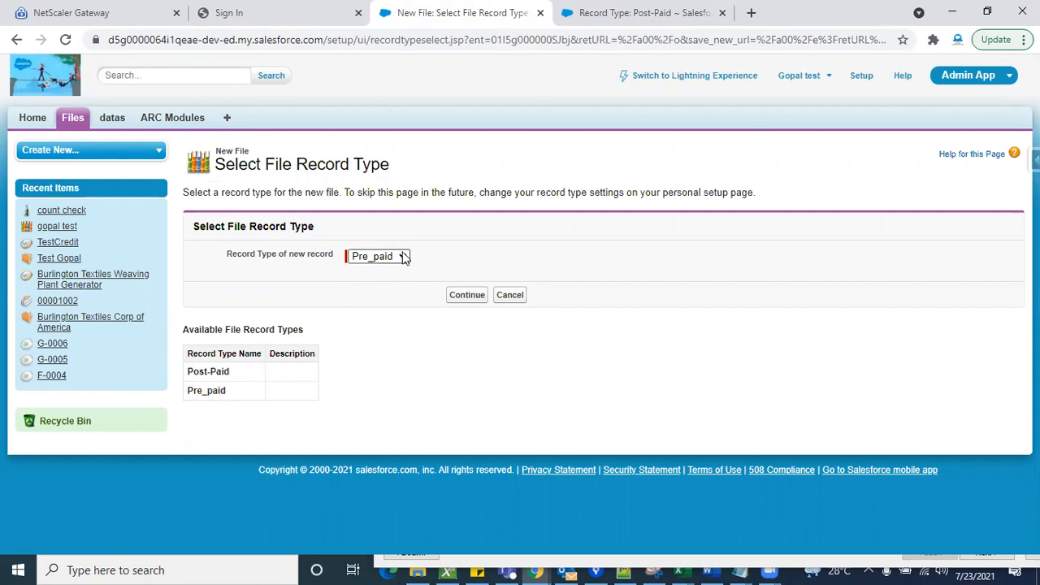
{"action": "left_click", "coordinate": [403, 257]}
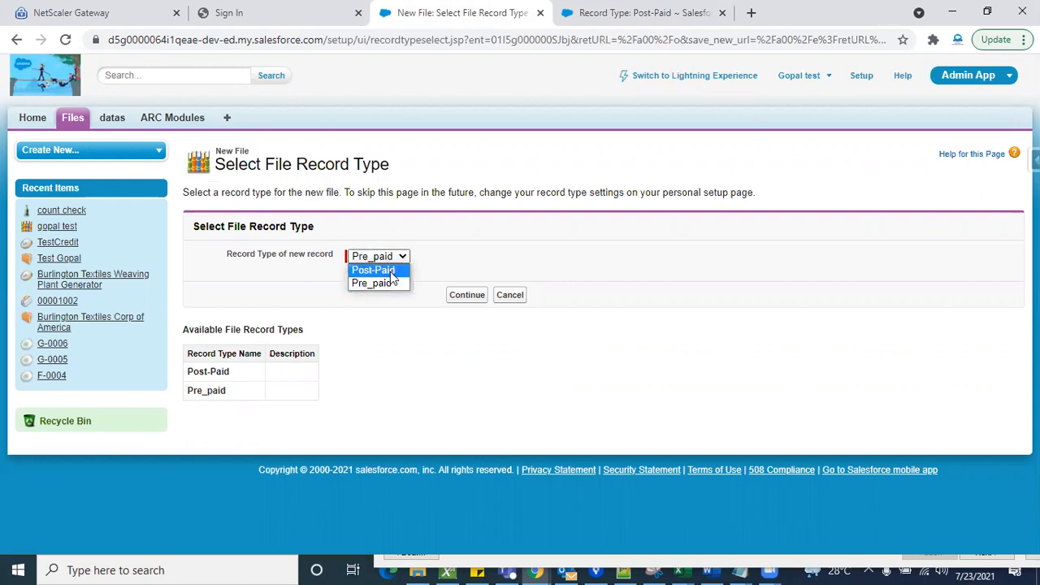
{"action": "left_click", "coordinate": [393, 271]}
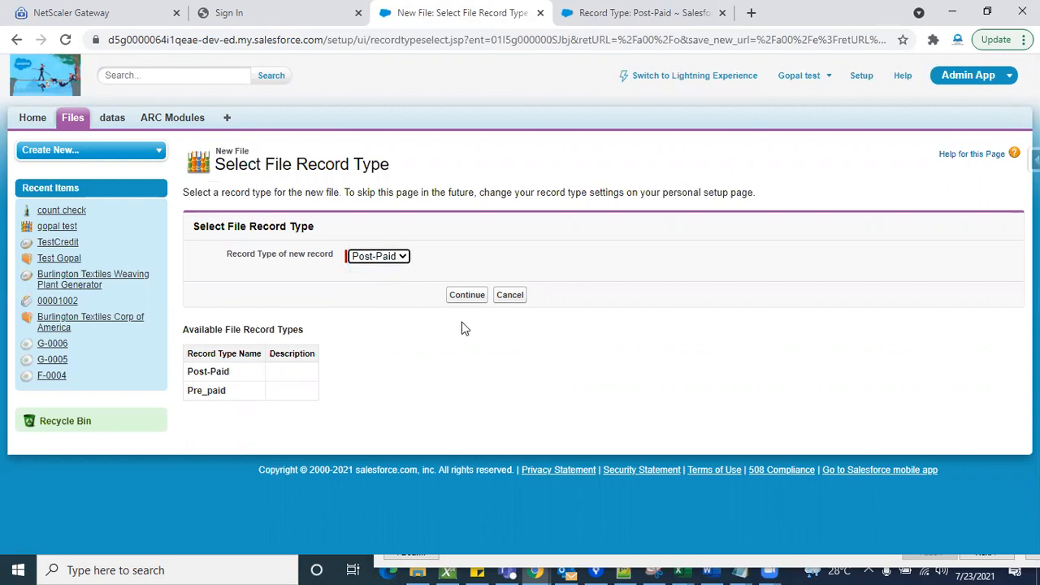
{"action": "left_click", "coordinate": [466, 298]}
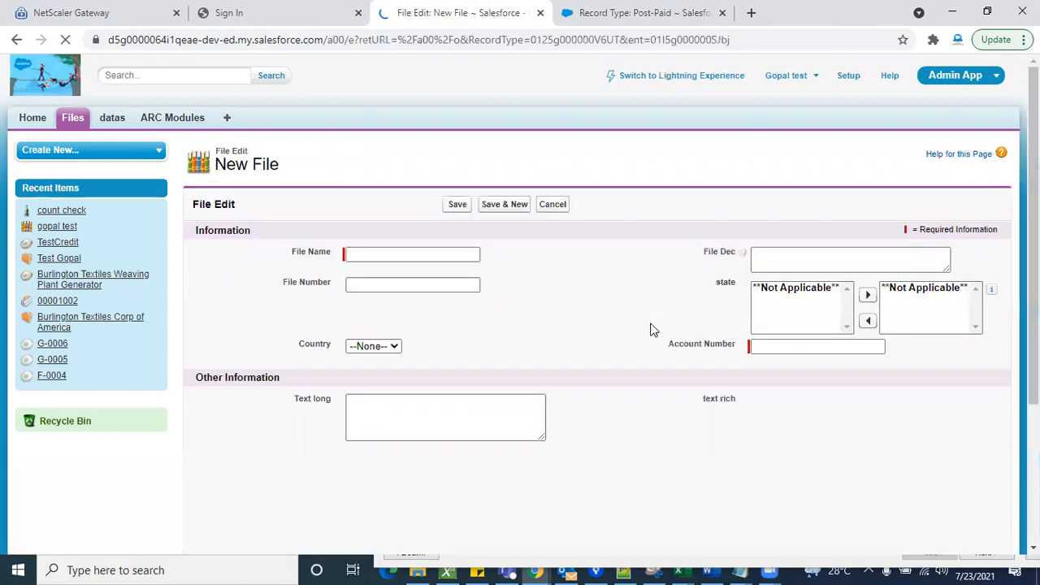
- Examine the fields on the Post-Paid record's entry form, then cancel the new record
{"action": "scroll", "coordinate": [631, 419], "scroll_direction": "down", "scroll_amount": 3}
{"action": "scroll", "coordinate": [490, 269], "scroll_direction": "up", "scroll_amount": 3}
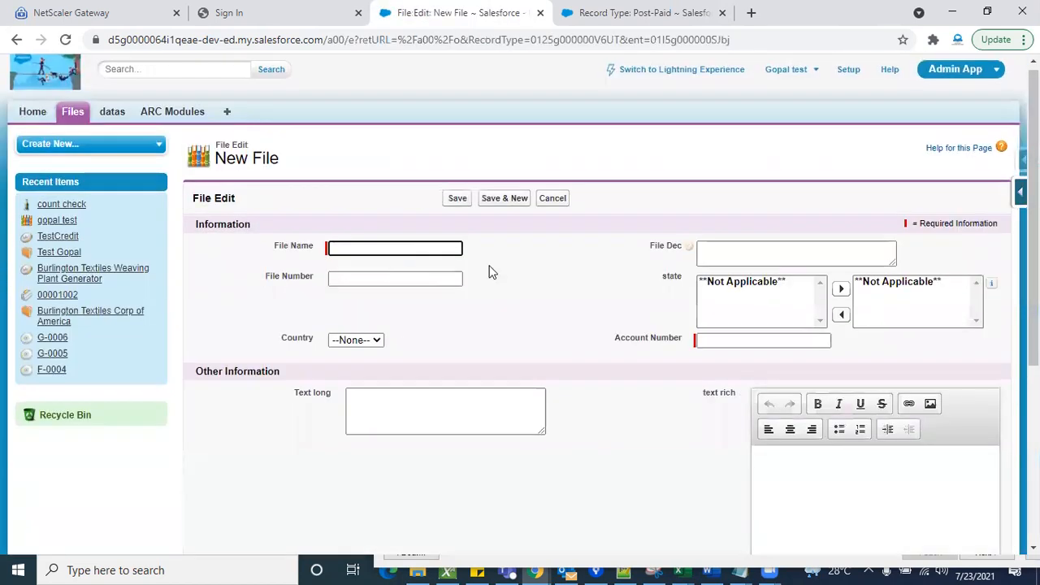
{"action": "scroll", "coordinate": [513, 235], "scroll_direction": "down", "scroll_amount": 4}
{"action": "scroll", "coordinate": [580, 316], "scroll_direction": "up", "scroll_amount": 4}
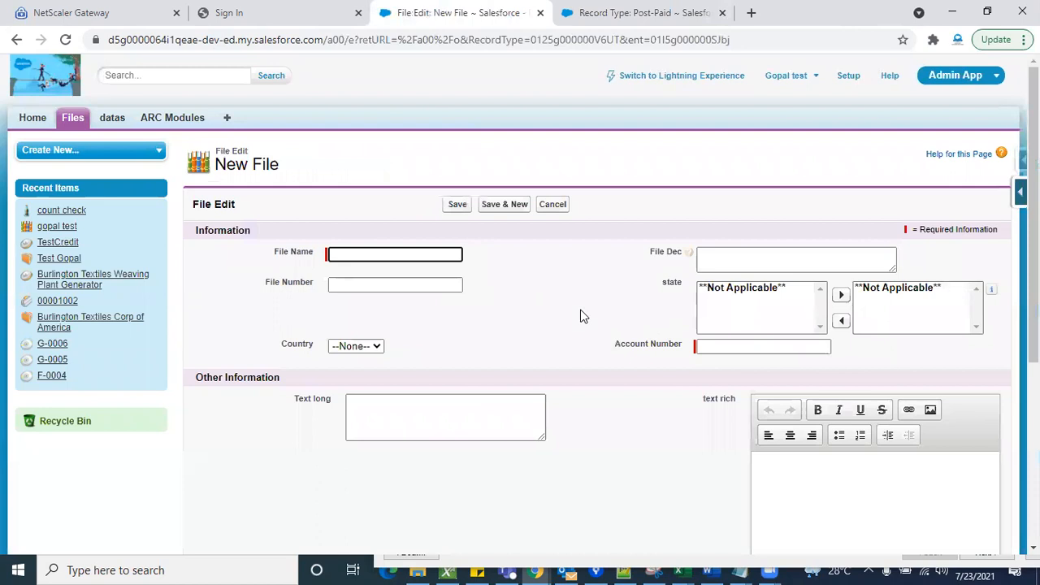
{"action": "scroll", "coordinate": [620, 404], "scroll_direction": "down", "scroll_amount": 4}
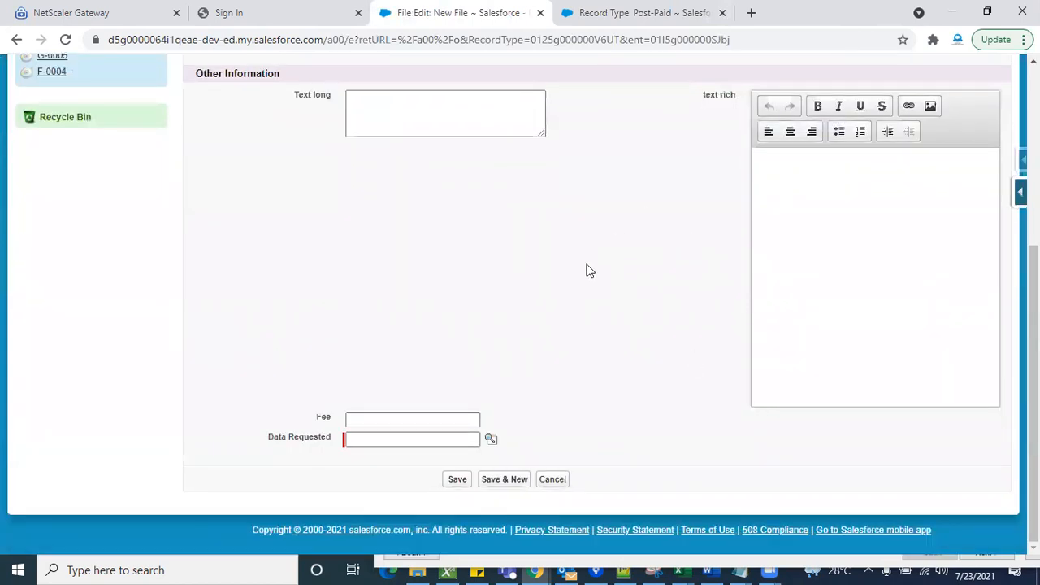
{"action": "scroll", "coordinate": [587, 269], "scroll_direction": "up", "scroll_amount": 4}
{"action": "left_click", "coordinate": [553, 204]}
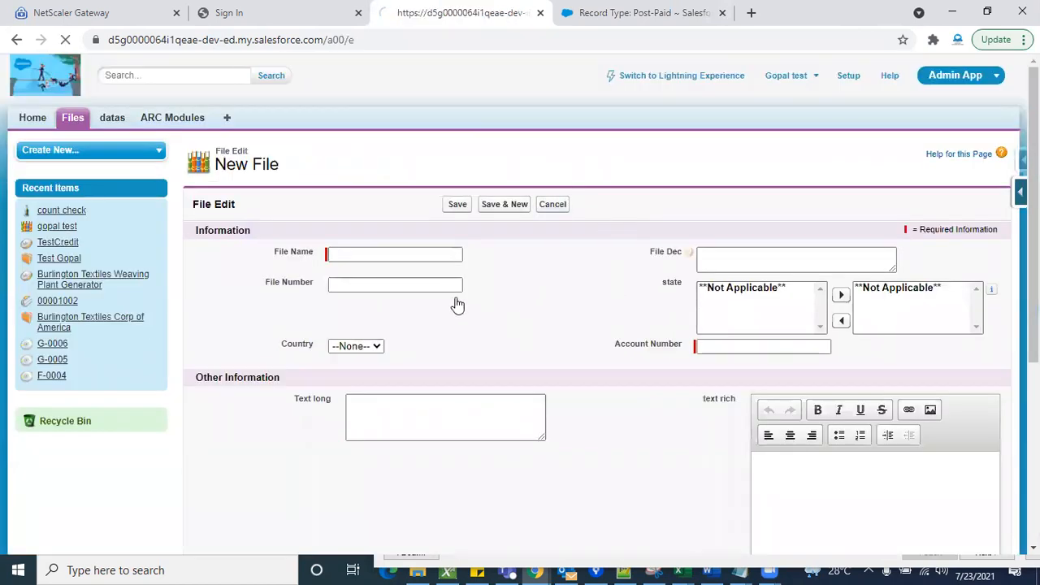
- Start a new File record with the Pre_paid record type and examine the fields on its form
{"action": "left_click", "coordinate": [455, 234]}
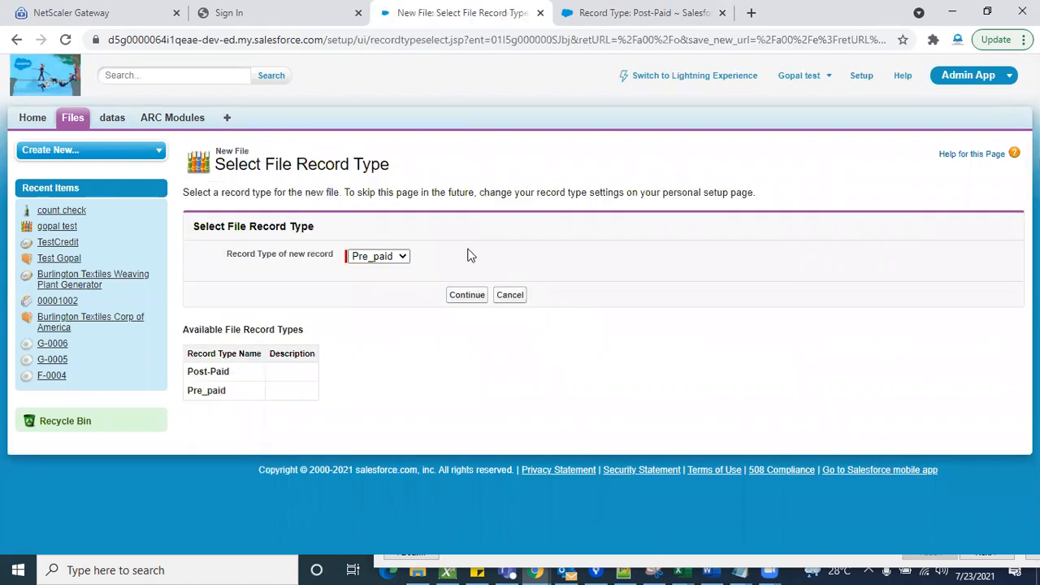
{"action": "left_click", "coordinate": [468, 299]}
{"action": "scroll", "coordinate": [619, 420], "scroll_direction": "down", "scroll_amount": 4}
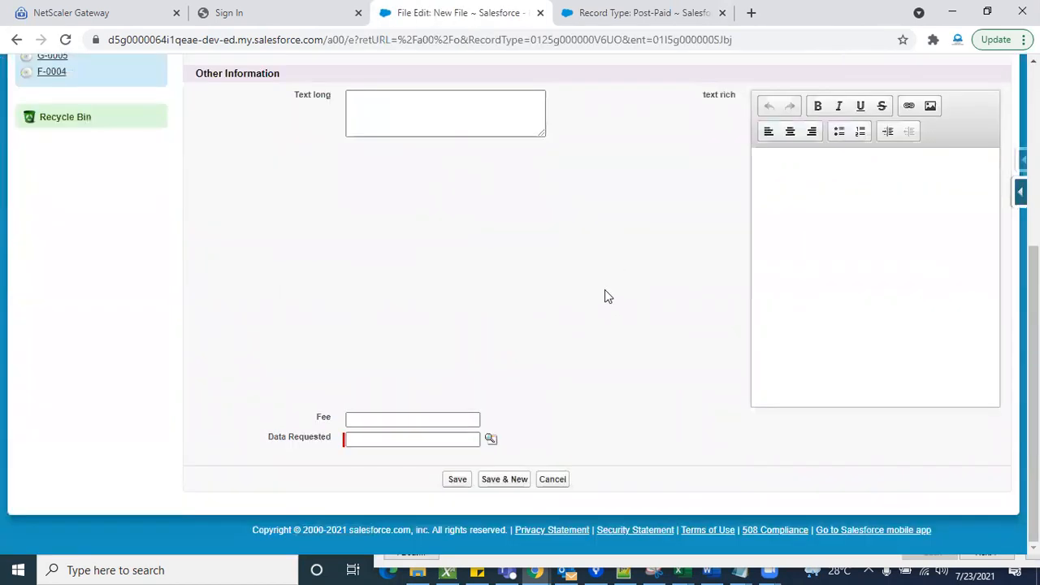
{"action": "scroll", "coordinate": [562, 211], "scroll_direction": "up", "scroll_amount": 4}
{"action": "scroll", "coordinate": [610, 379], "scroll_direction": "down", "scroll_amount": 4}
{"action": "scroll", "coordinate": [608, 243], "scroll_direction": "up", "scroll_amount": 5}
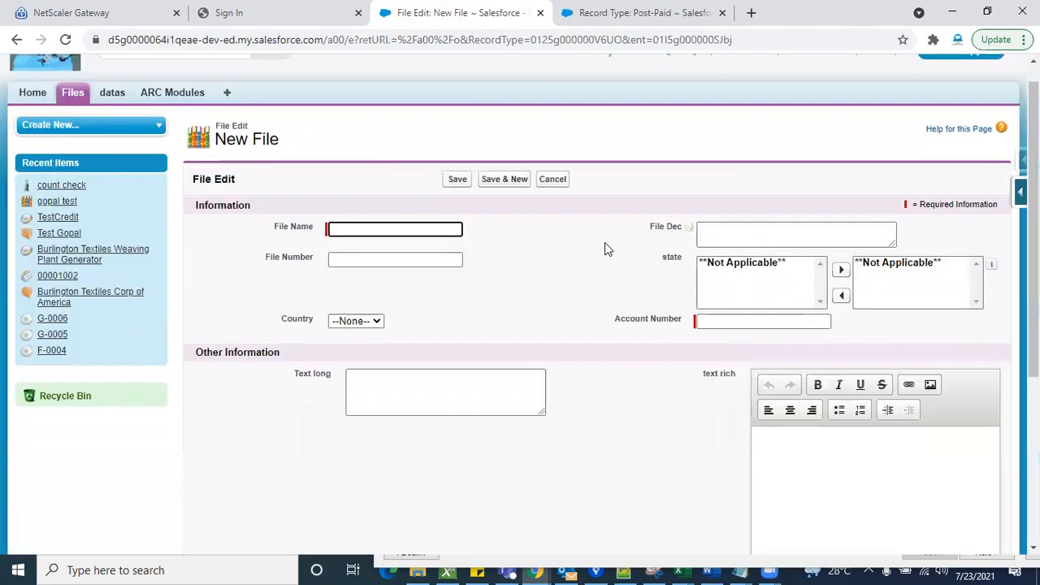
{"action": "scroll", "coordinate": [629, 309], "scroll_direction": "down", "scroll_amount": 5}
{"action": "scroll", "coordinate": [627, 311], "scroll_direction": "up", "scroll_amount": 5}
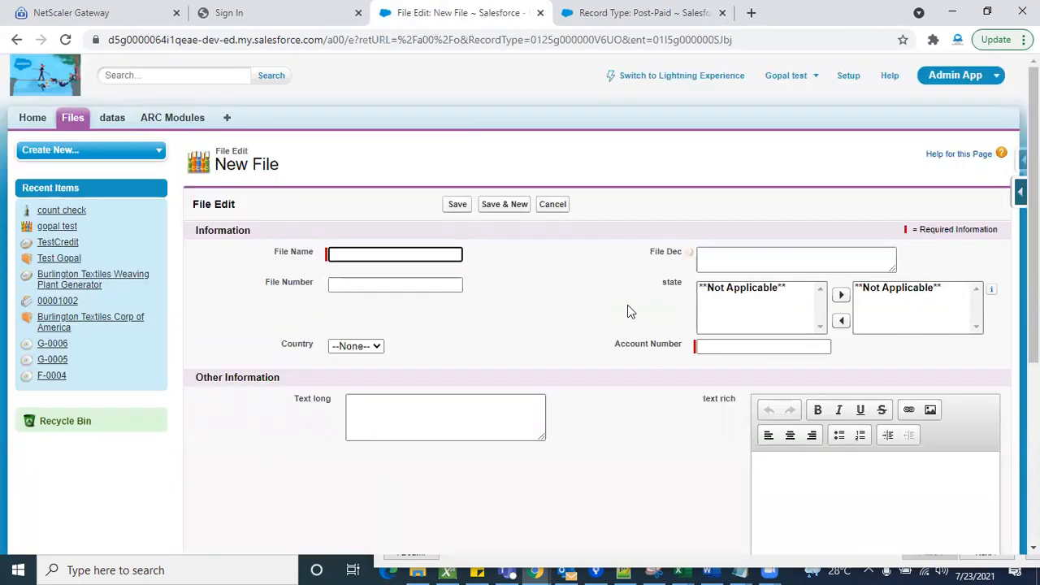
- Go back to the File custom object's definition in setup and open the Post-Paid page layout for editing
{"action": "left_click", "coordinate": [625, 12]}
{"action": "scroll", "coordinate": [498, 267], "scroll_direction": "down", "scroll_amount": 15}
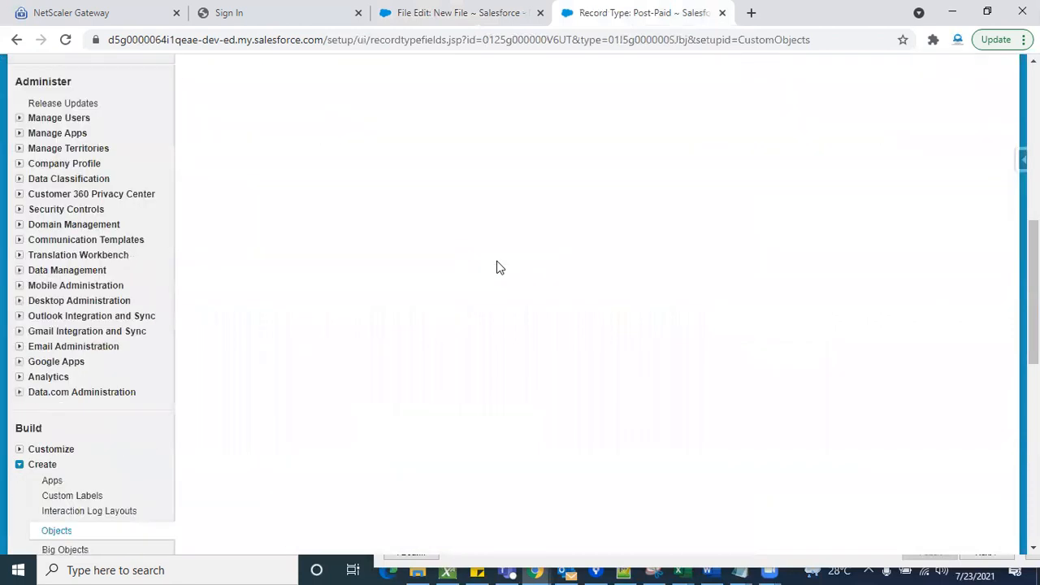
{"action": "left_click", "coordinate": [57, 127]}
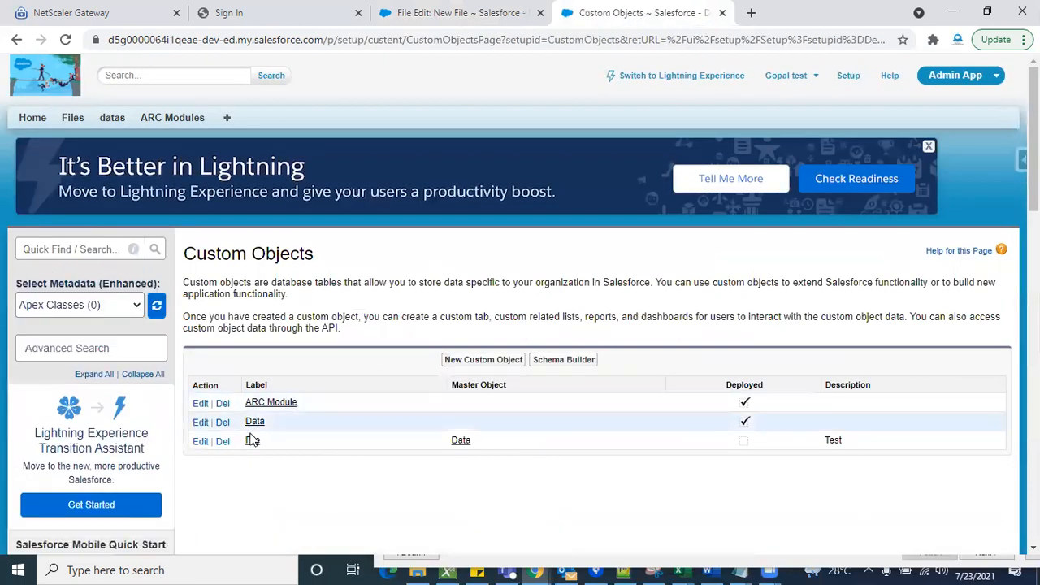
{"action": "left_click", "coordinate": [252, 439]}
{"action": "scroll", "coordinate": [371, 453], "scroll_direction": "down", "scroll_amount": 10}
{"action": "scroll", "coordinate": [372, 453], "scroll_direction": "down", "scroll_amount": 10}
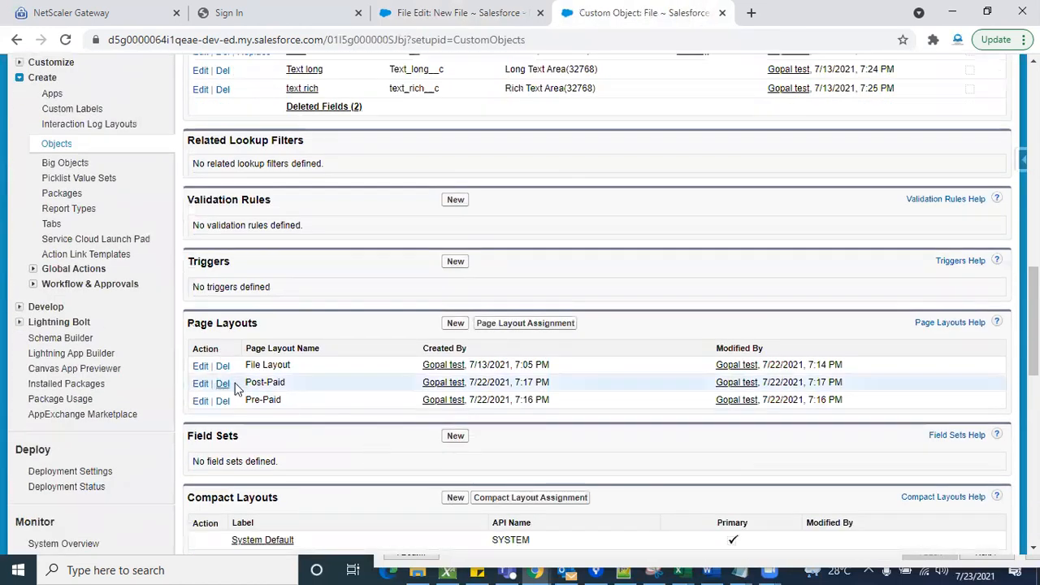
{"action": "left_click", "coordinate": [200, 384]}
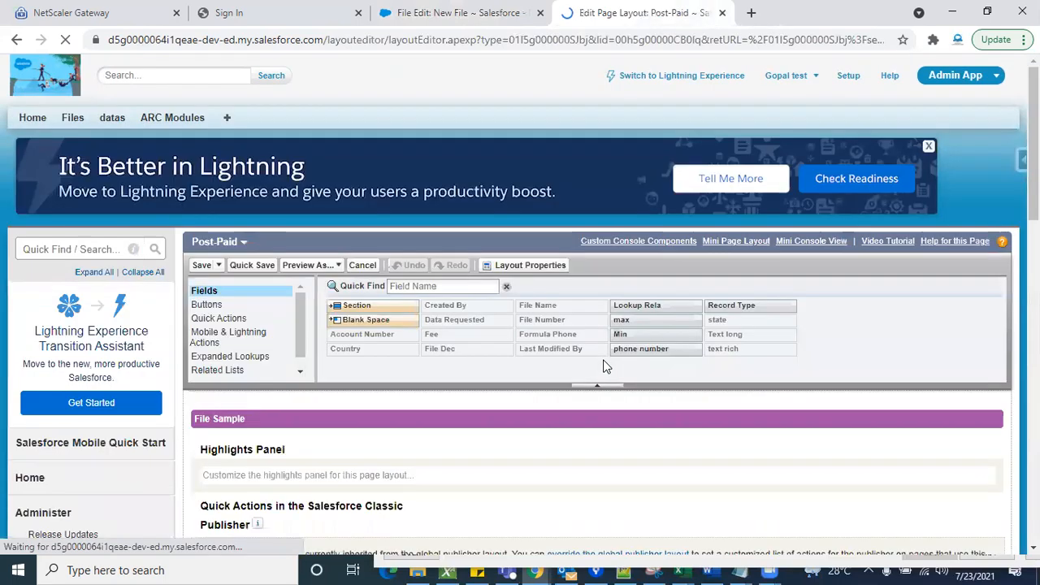
- Remove the Fee and Formula Phone fields from the Other Information section of the Post-Paid layout
{"action": "scroll", "coordinate": [507, 403], "scroll_direction": "down", "scroll_amount": 6}
{"action": "scroll", "coordinate": [507, 403], "scroll_direction": "down", "scroll_amount": 2}
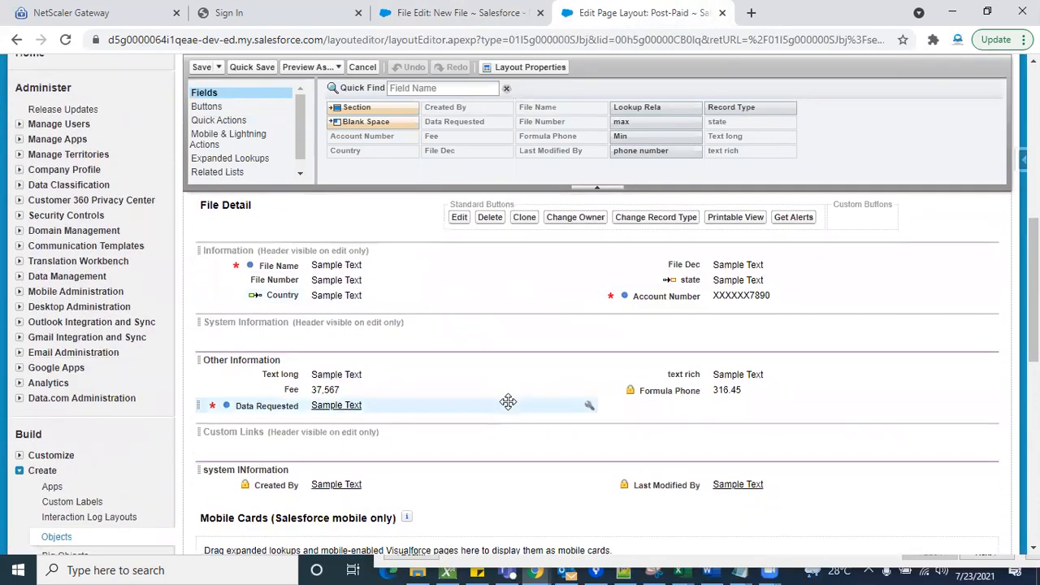
{"action": "scroll", "coordinate": [507, 402], "scroll_direction": "down", "scroll_amount": 1}
{"action": "scroll", "coordinate": [508, 401], "scroll_direction": "up", "scroll_amount": 1}
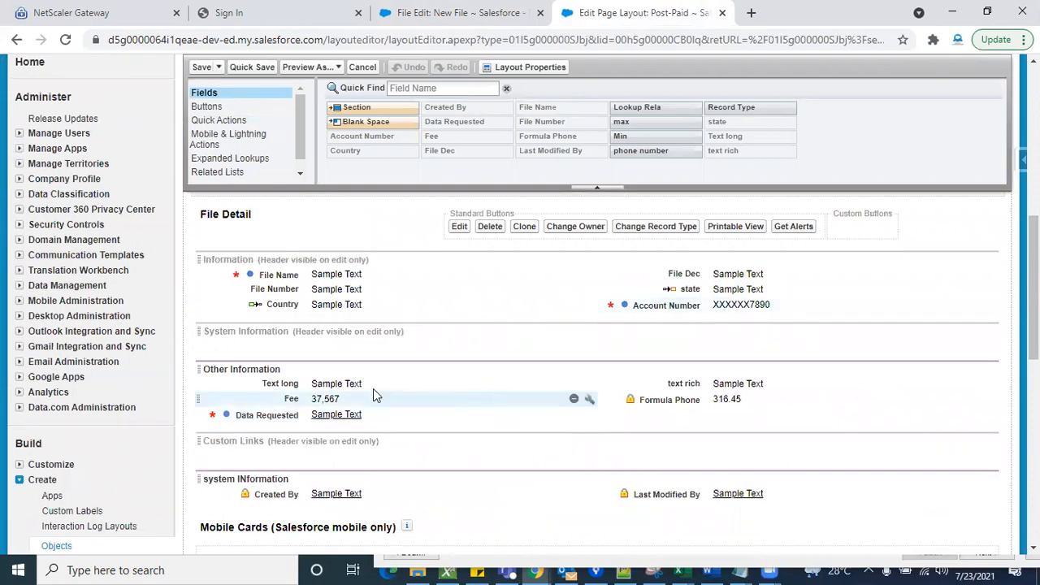
{"action": "scroll", "coordinate": [452, 398], "scroll_direction": "down", "scroll_amount": 2}
{"action": "scroll", "coordinate": [453, 397], "scroll_direction": "up", "scroll_amount": 1}
{"action": "scroll", "coordinate": [452, 397], "scroll_direction": "up", "scroll_amount": 1}
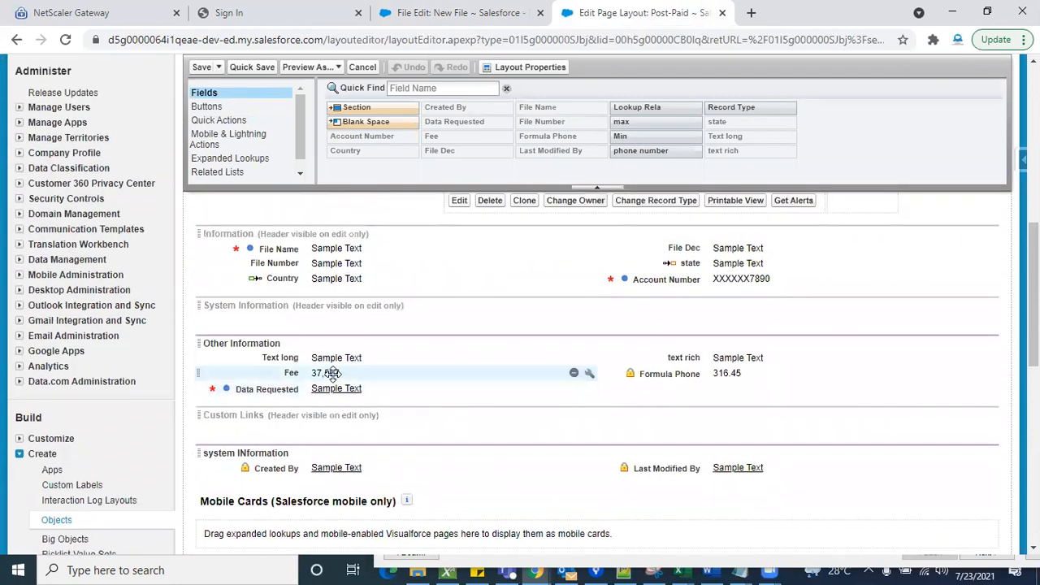
{"action": "left_click_drag", "start_coordinate": [329, 373], "coordinate": [382, 175]}
{"action": "scroll", "coordinate": [525, 343], "scroll_direction": "down", "scroll_amount": 1}
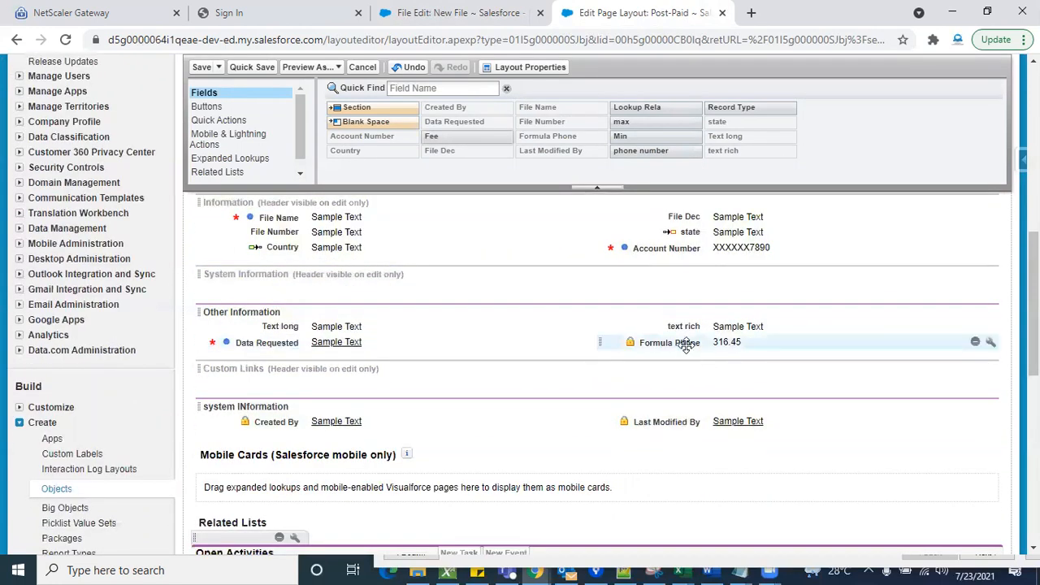
{"action": "left_click_drag", "start_coordinate": [700, 342], "coordinate": [654, 167]}
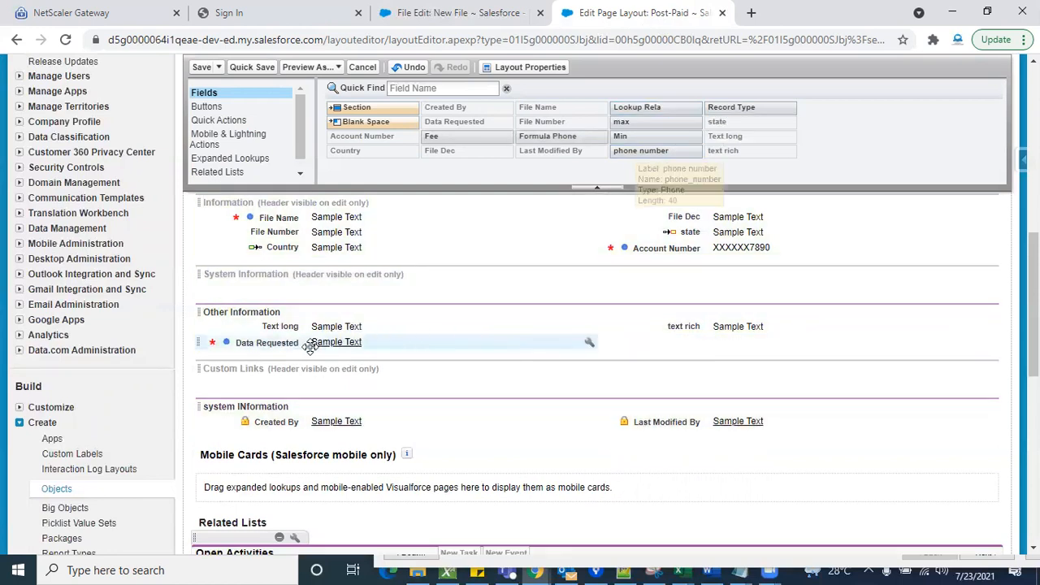
- Remove the Country field from the Information section of the Post-Paid layout
{"action": "scroll", "coordinate": [471, 390], "scroll_direction": "up", "scroll_amount": 1}
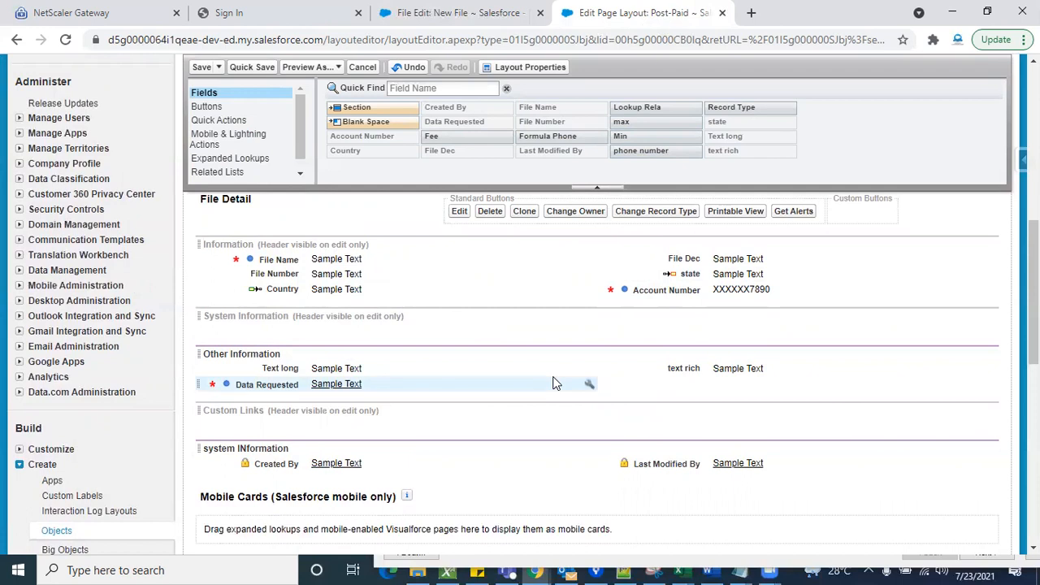
{"action": "scroll", "coordinate": [408, 362], "scroll_direction": "down", "scroll_amount": 1}
{"action": "scroll", "coordinate": [409, 362], "scroll_direction": "up", "scroll_amount": 1}
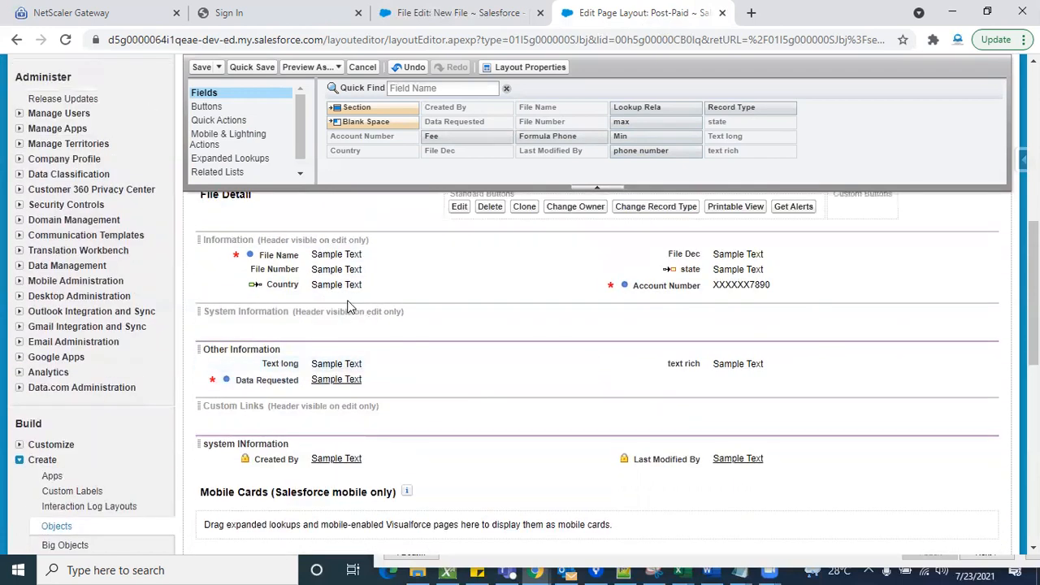
{"action": "left_click_drag", "start_coordinate": [338, 285], "coordinate": [439, 158]}
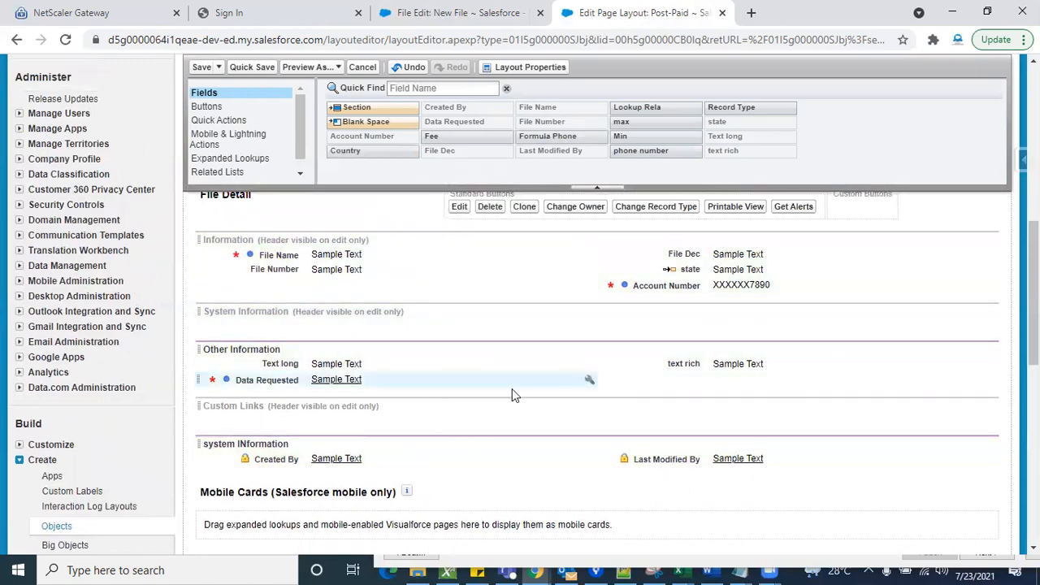
- Save the Post-Paid page layout, accepting that the controlling Country field is left off it
{"action": "scroll", "coordinate": [512, 389], "scroll_direction": "down", "scroll_amount": 1}
{"action": "scroll", "coordinate": [512, 388], "scroll_direction": "up", "scroll_amount": 2}
{"action": "left_click", "coordinate": [198, 70]}
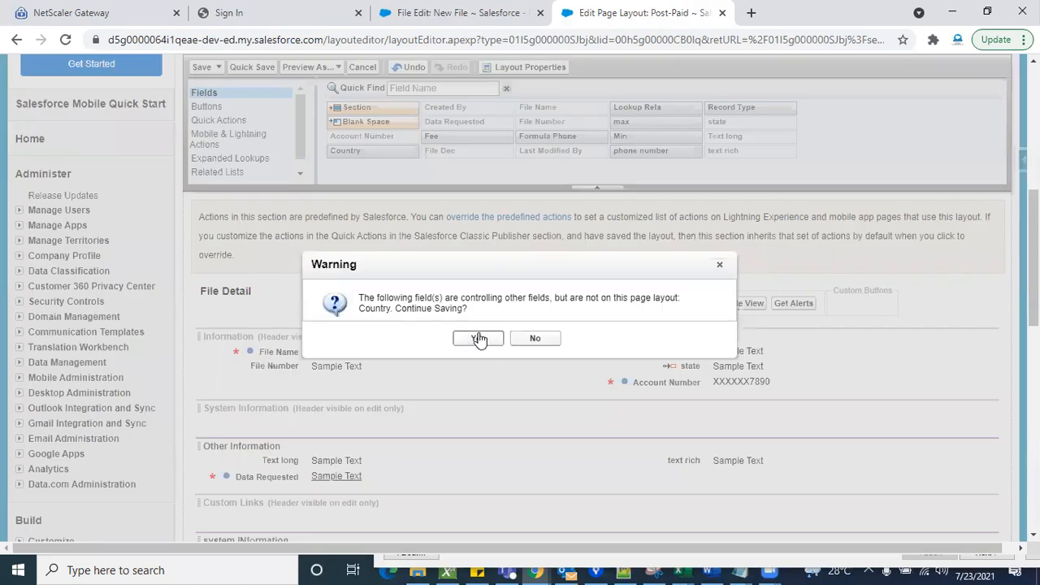
{"action": "left_click", "coordinate": [478, 338]}
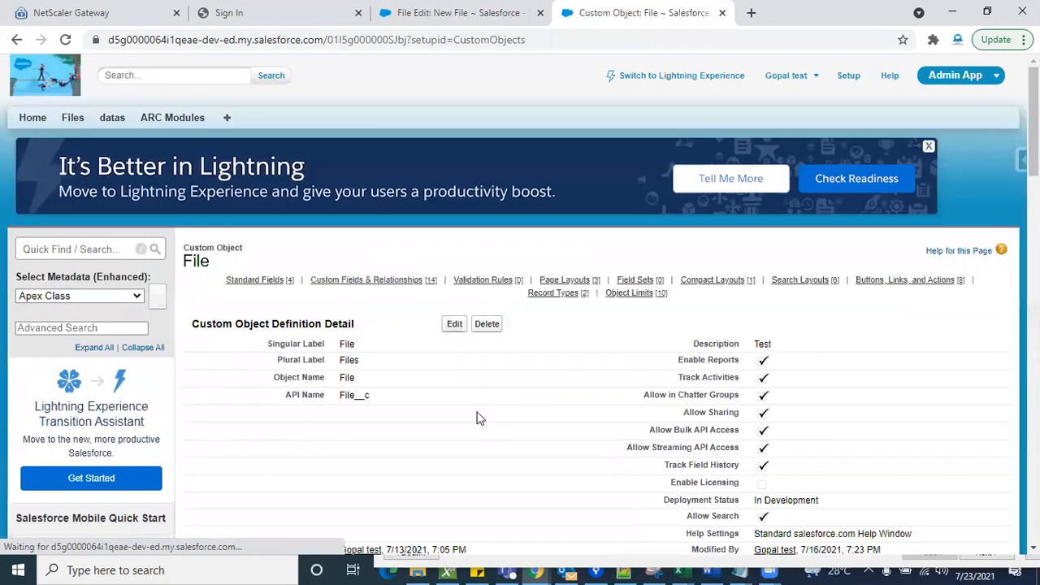
- Open the File object's Pre-Paid page layout for editing, review its fields and save it
{"action": "scroll", "coordinate": [395, 435], "scroll_direction": "down", "scroll_amount": 15}
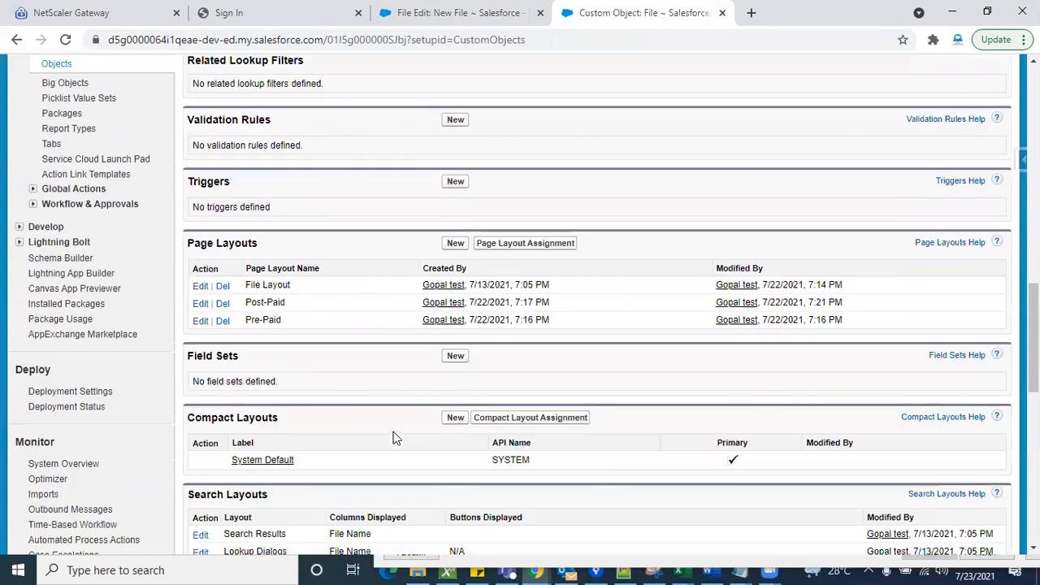
{"action": "left_click", "coordinate": [202, 323]}
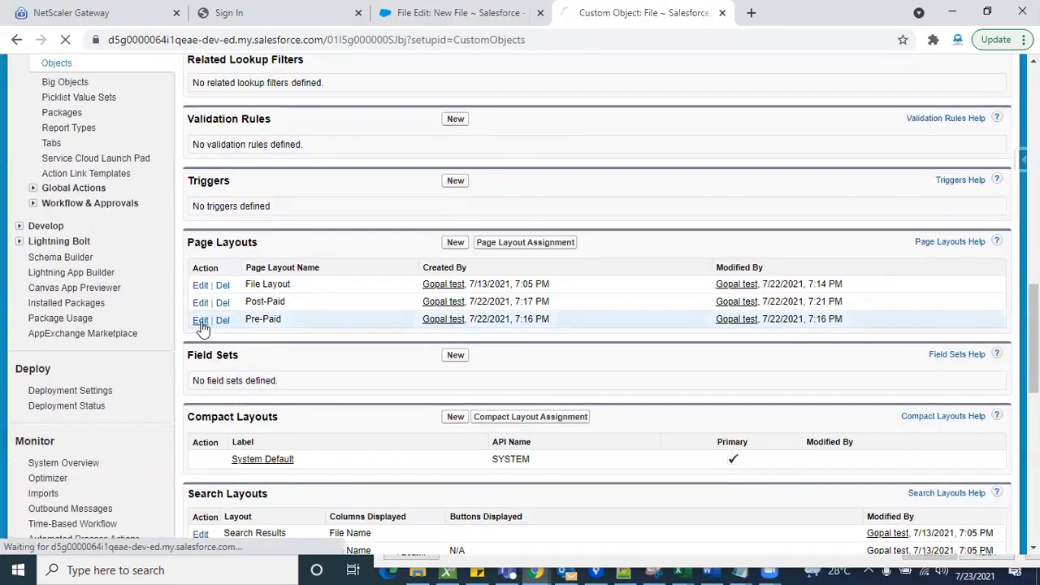
{"action": "scroll", "coordinate": [564, 441], "scroll_direction": "down", "scroll_amount": 6}
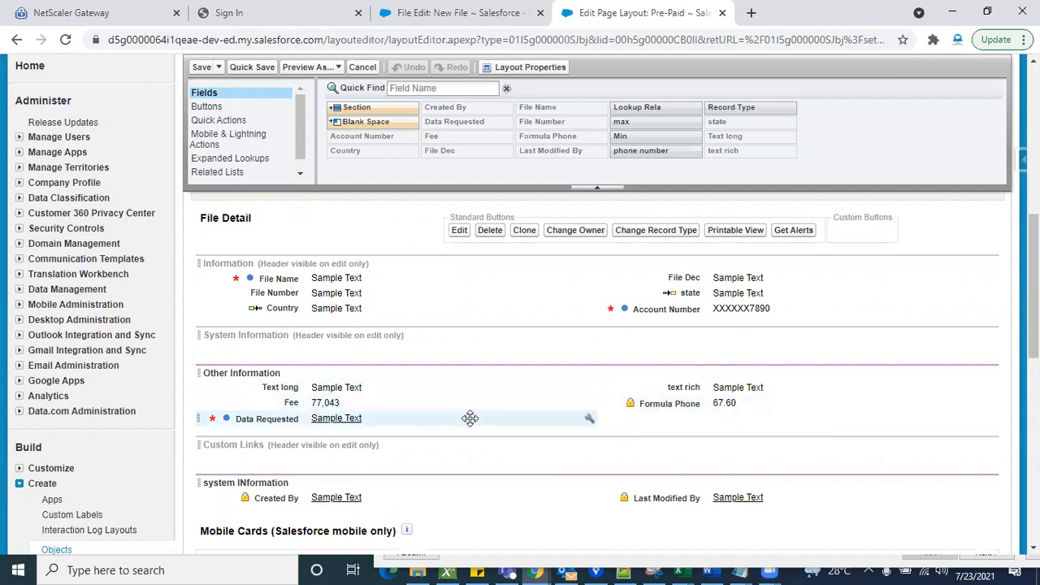
{"action": "scroll", "coordinate": [430, 447], "scroll_direction": "down", "scroll_amount": 2}
{"action": "scroll", "coordinate": [430, 448], "scroll_direction": "up", "scroll_amount": 2}
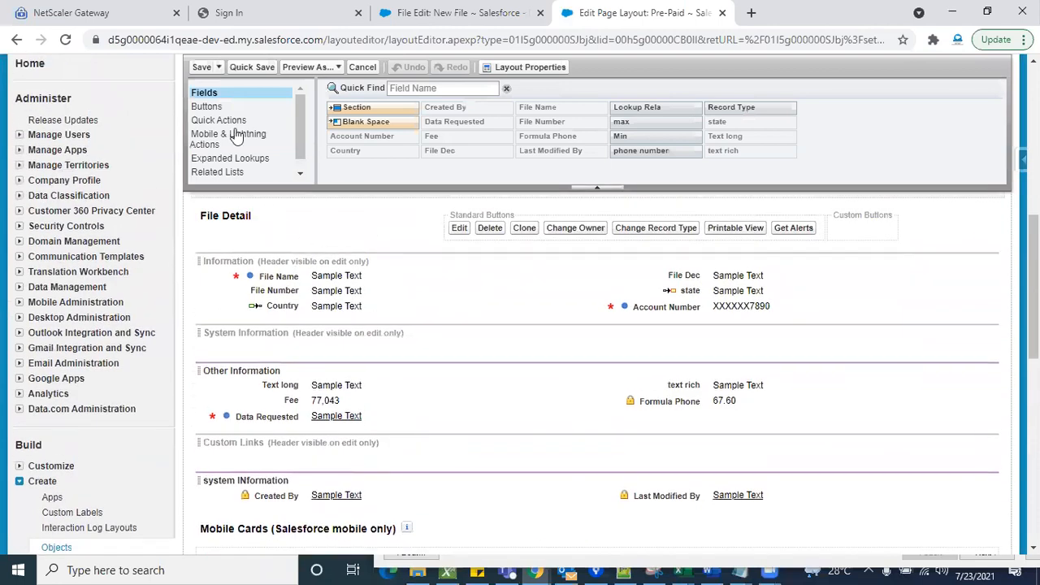
{"action": "left_click", "coordinate": [198, 67]}
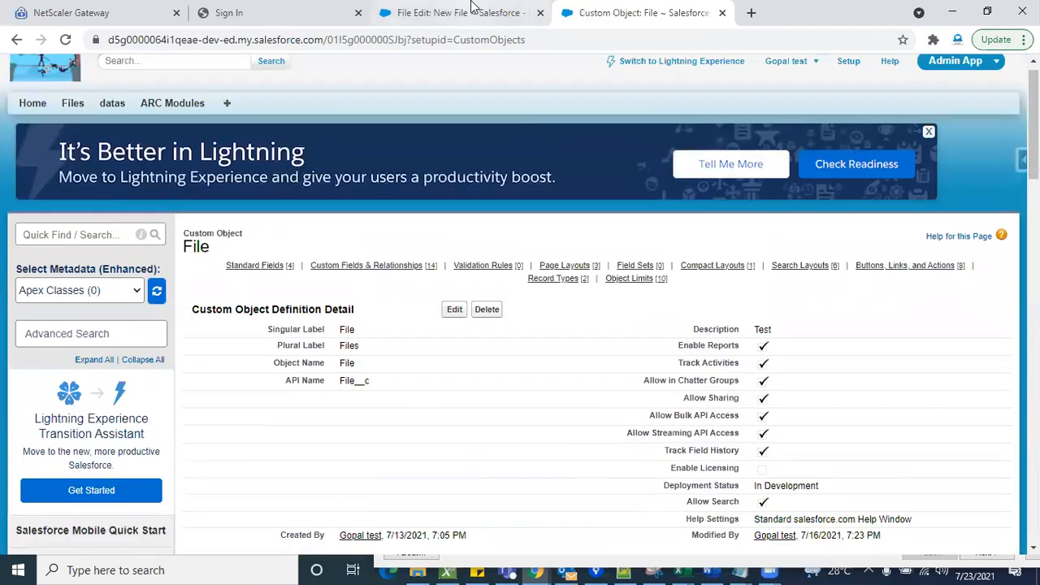
- Start a new File record with the Pre_paid record type and check its form for the Country and Fee fields
{"action": "left_click", "coordinate": [470, 12]}
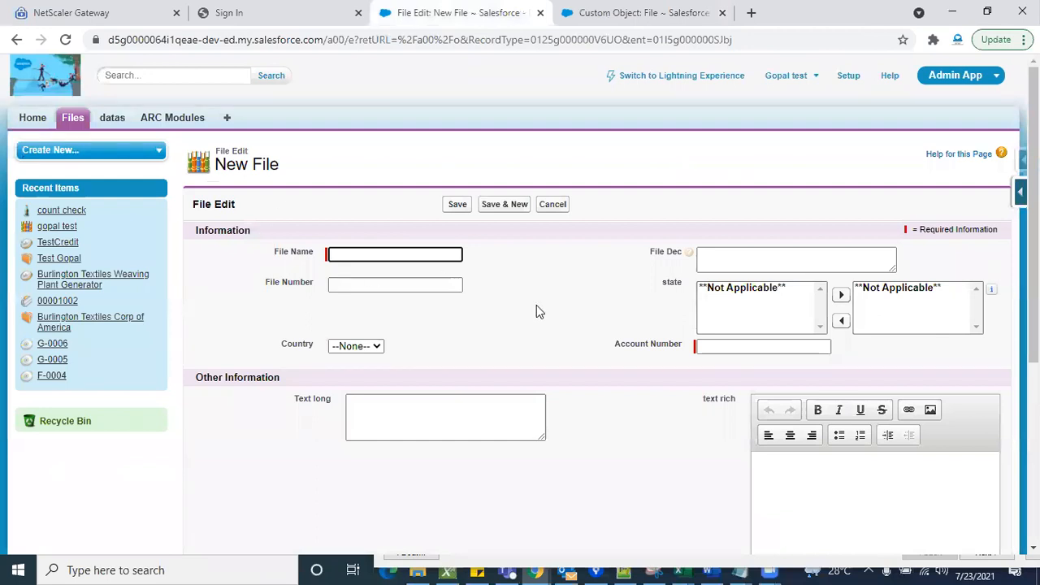
{"action": "scroll", "coordinate": [585, 427], "scroll_direction": "down", "scroll_amount": 5}
{"action": "scroll", "coordinate": [584, 435], "scroll_direction": "up", "scroll_amount": 5}
{"action": "left_click", "coordinate": [75, 124]}
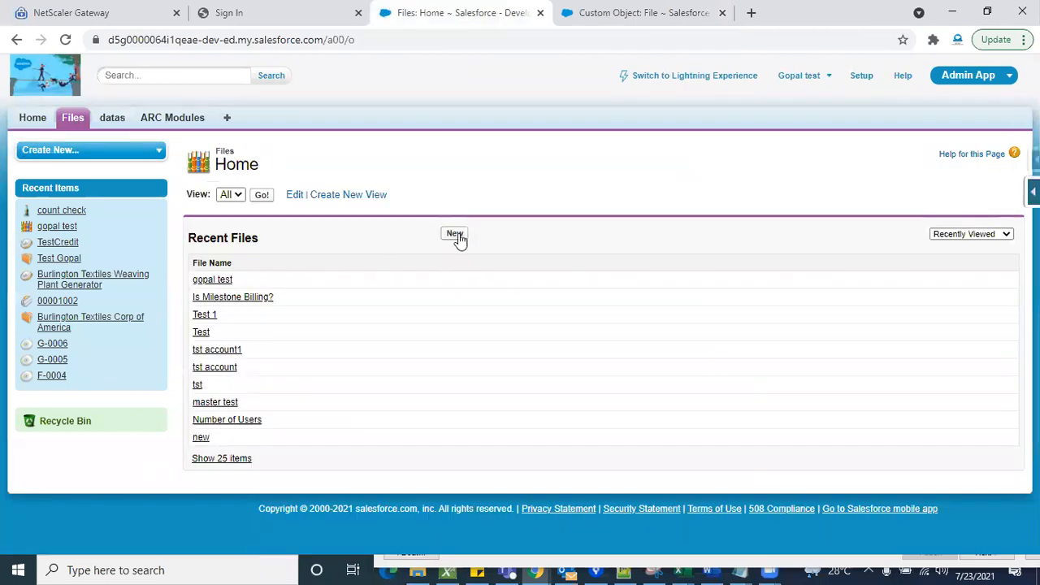
{"action": "left_click", "coordinate": [456, 235]}
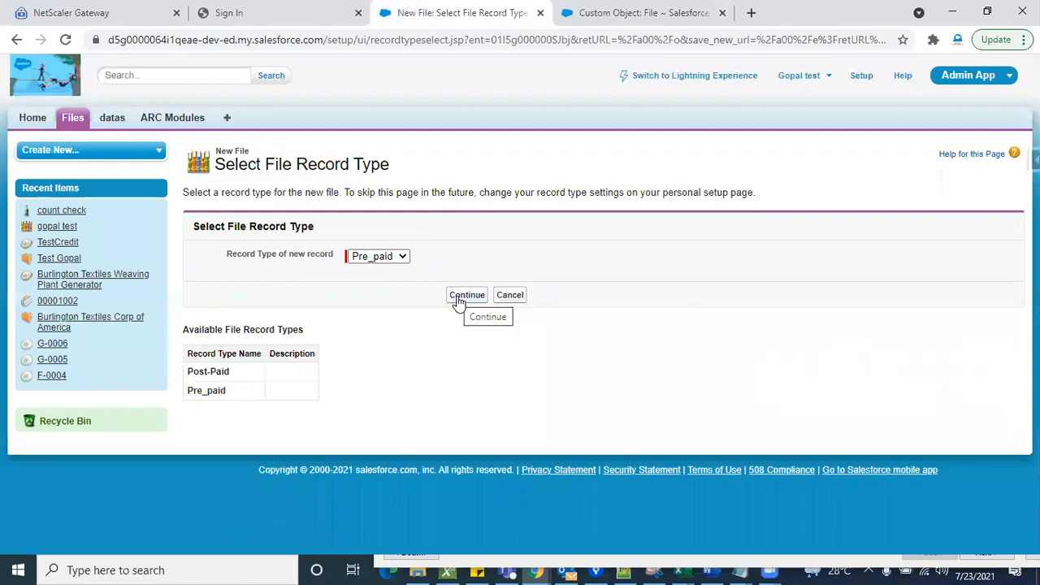
{"action": "left_click", "coordinate": [463, 295]}
{"action": "scroll", "coordinate": [609, 407], "scroll_direction": "down", "scroll_amount": 2}
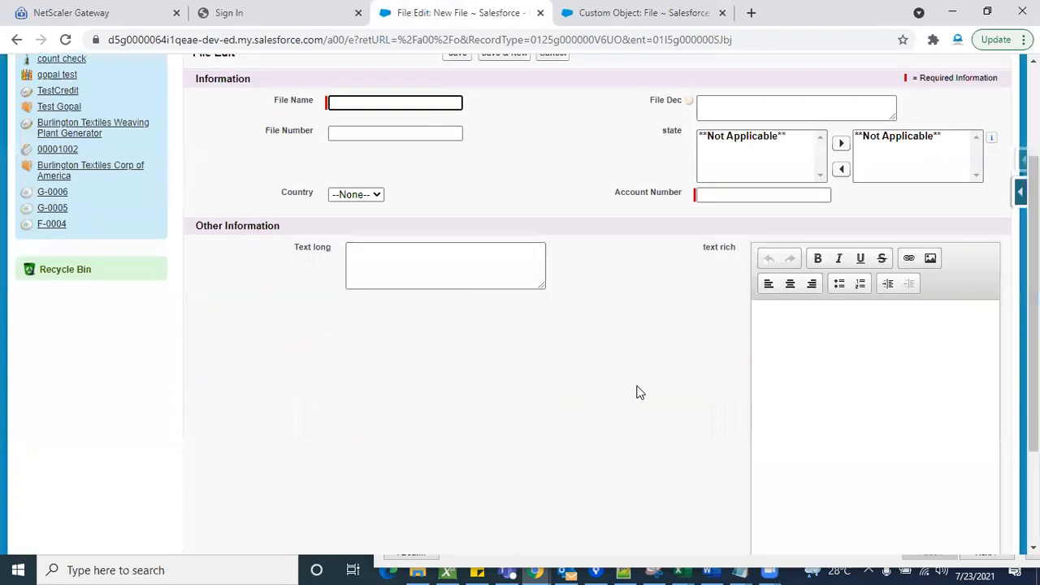
{"action": "scroll", "coordinate": [659, 415], "scroll_direction": "down", "scroll_amount": 2}
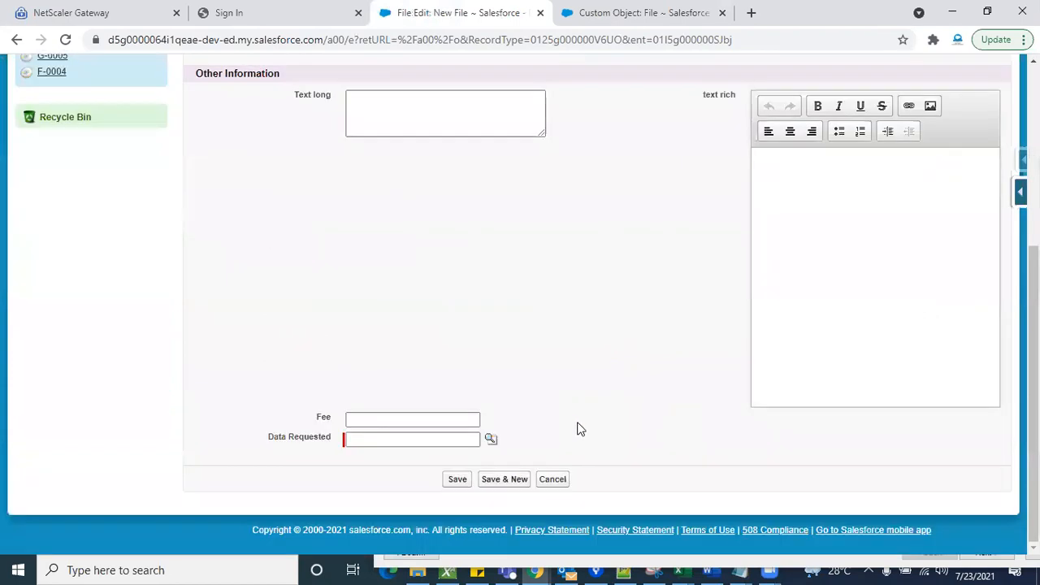
{"action": "left_click", "coordinate": [415, 420]}
{"action": "scroll", "coordinate": [551, 415], "scroll_direction": "up", "scroll_amount": 4}
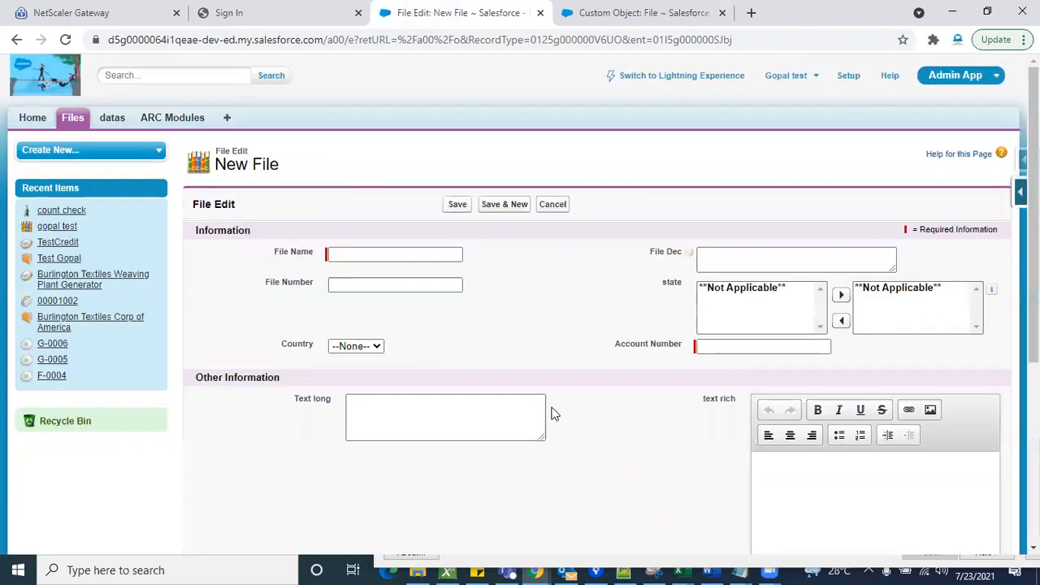
- Start a new File record with the Post-Paid record type and examine which fields its form offers
{"action": "left_click", "coordinate": [72, 122]}
{"action": "left_click", "coordinate": [72, 122]}
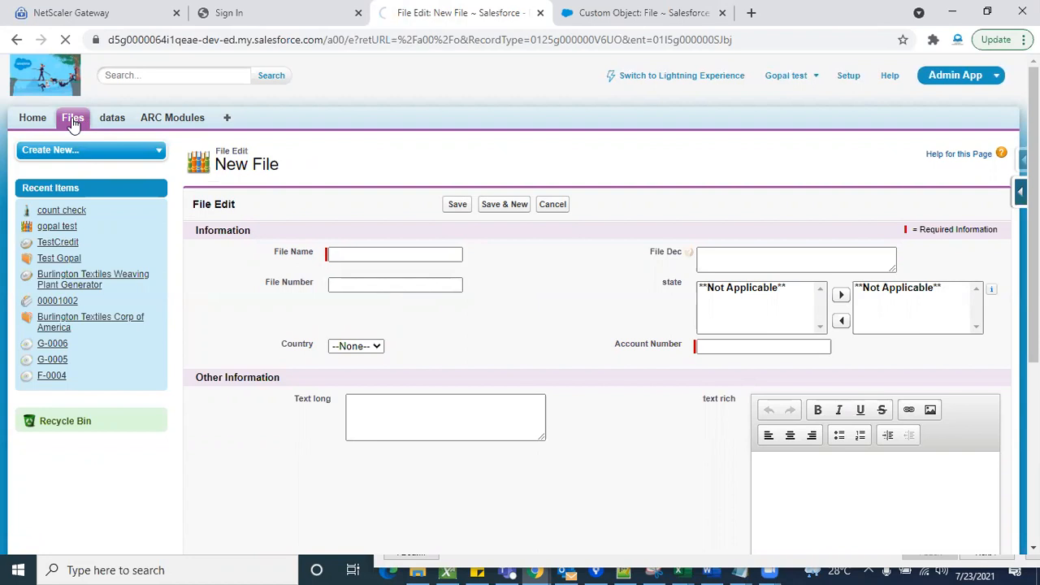
{"action": "left_click", "coordinate": [449, 235]}
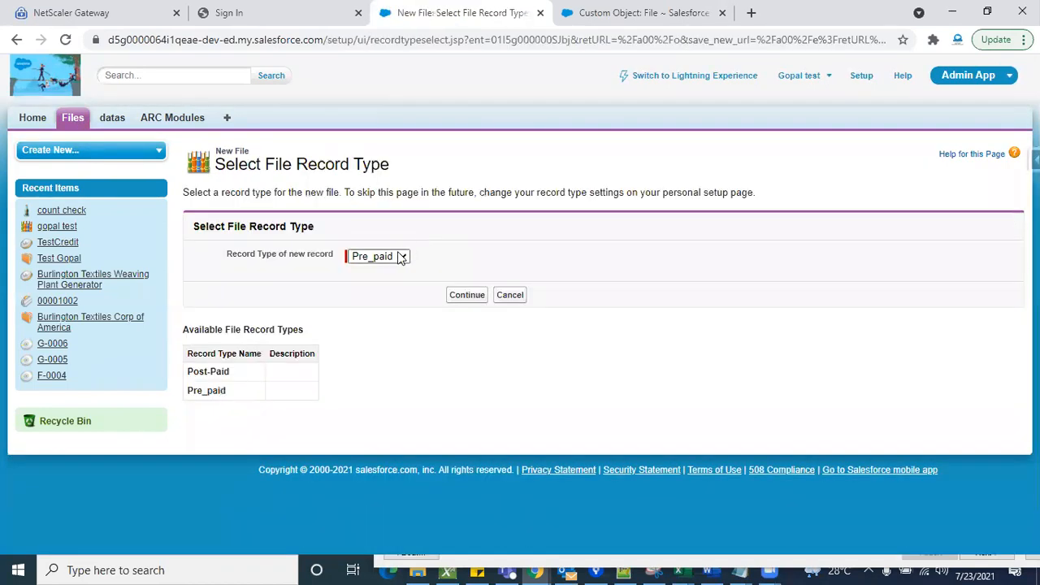
{"action": "left_click", "coordinate": [400, 256]}
{"action": "left_click", "coordinate": [452, 298]}
{"action": "scroll", "coordinate": [615, 401], "scroll_direction": "down", "scroll_amount": 5}
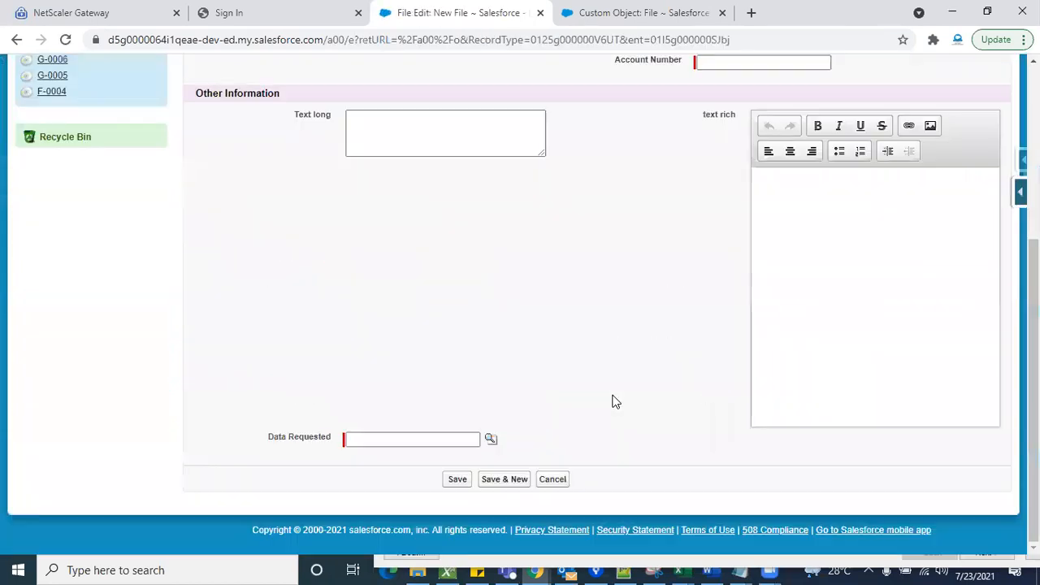
{"action": "scroll", "coordinate": [615, 401], "scroll_direction": "up", "scroll_amount": 2}
{"action": "scroll", "coordinate": [615, 402], "scroll_direction": "down", "scroll_amount": 2}
{"action": "scroll", "coordinate": [598, 333], "scroll_direction": "up", "scroll_amount": 3}
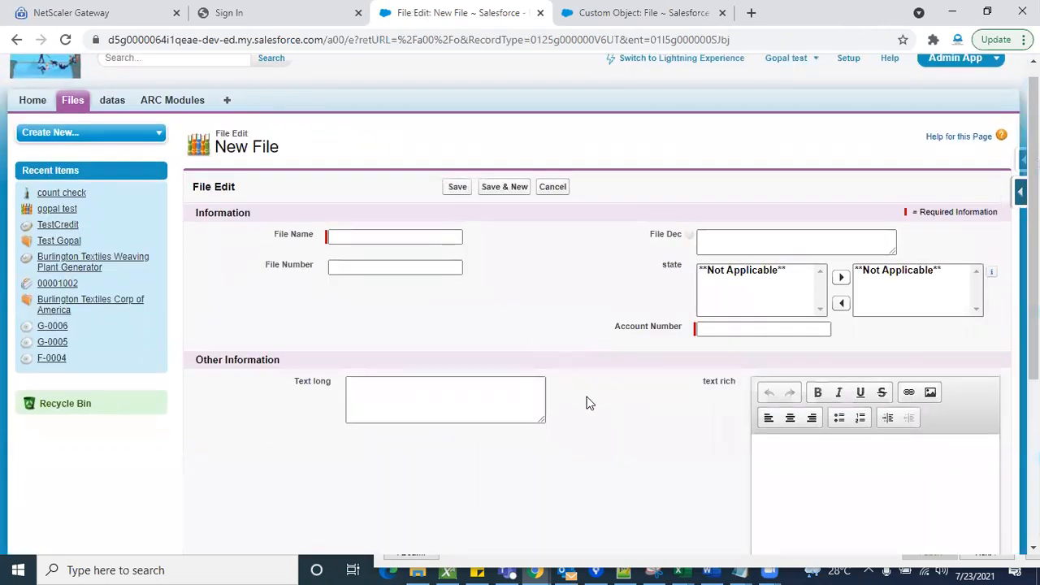
{"action": "scroll", "coordinate": [589, 404], "scroll_direction": "down", "scroll_amount": 2}
{"action": "scroll", "coordinate": [590, 404], "scroll_direction": "up", "scroll_amount": 2}
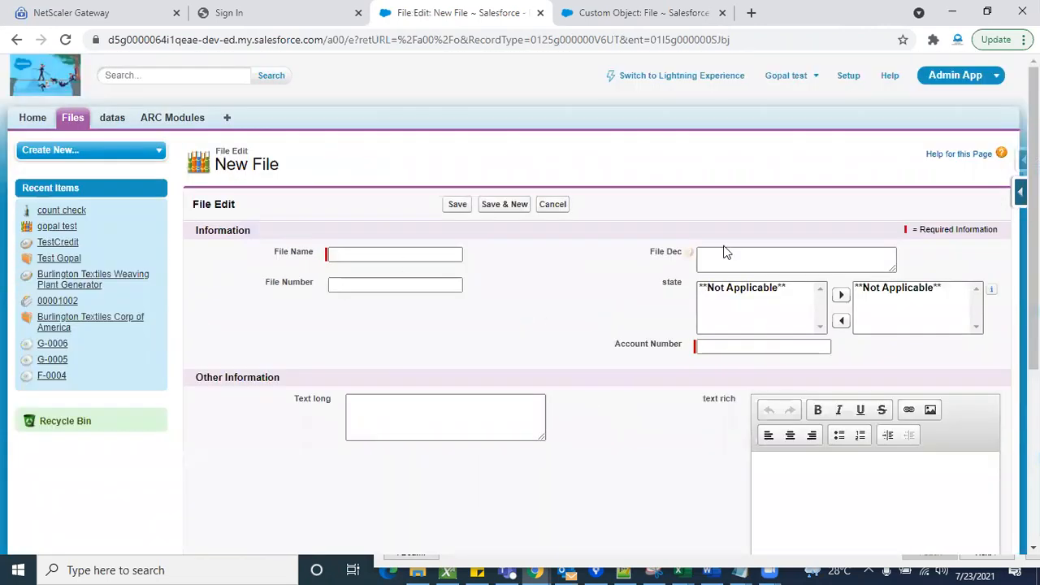
- Return to the File custom object's definition in setup and open its page layout assignments
{"action": "left_click", "coordinate": [646, 12]}
{"action": "scroll", "coordinate": [449, 334], "scroll_direction": "down", "scroll_amount": 15}
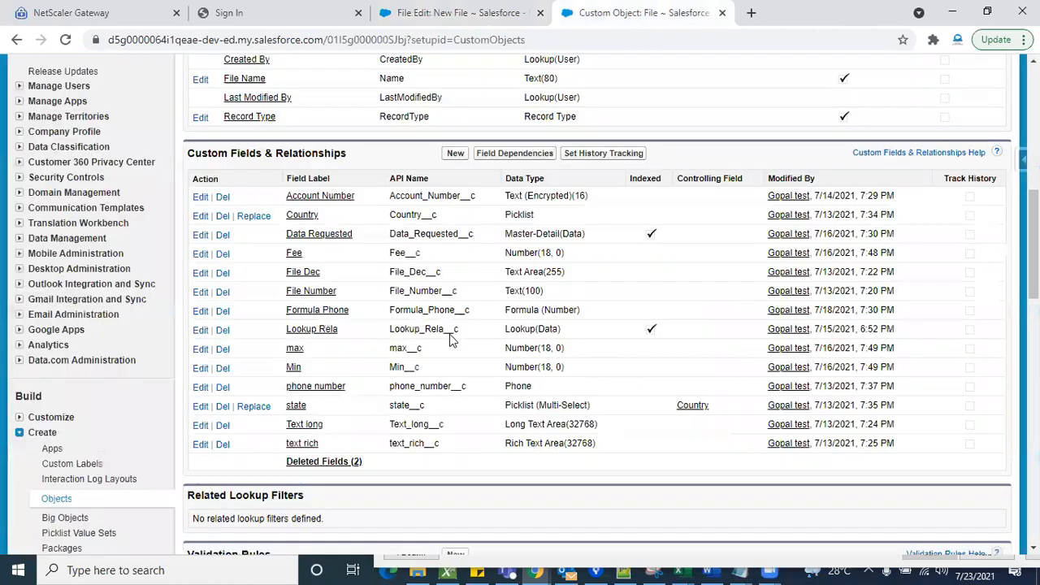
{"action": "scroll", "coordinate": [341, 325], "scroll_direction": "down", "scroll_amount": 1}
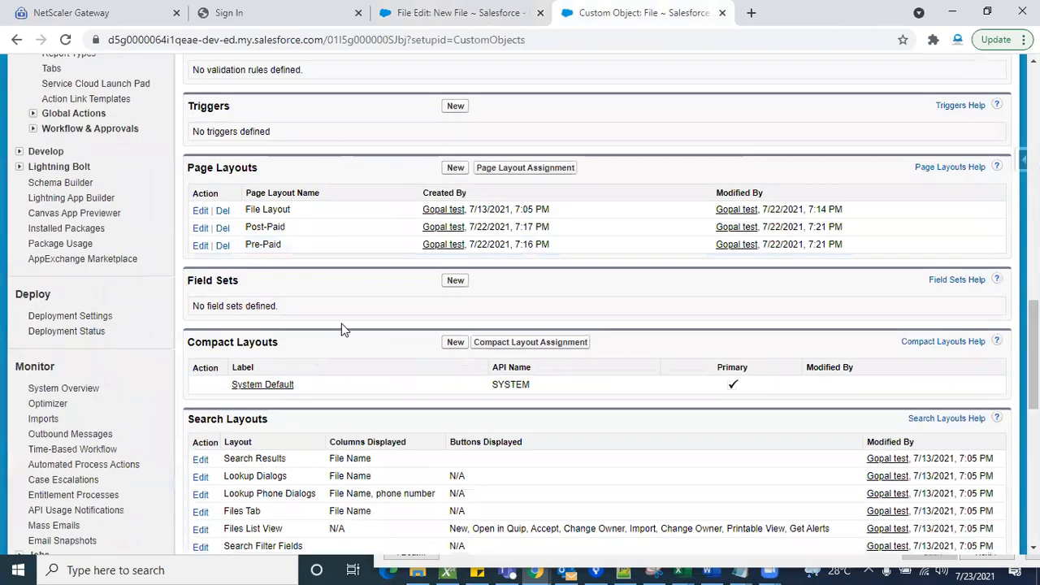
{"action": "scroll", "coordinate": [365, 350], "scroll_direction": "down", "scroll_amount": 1}
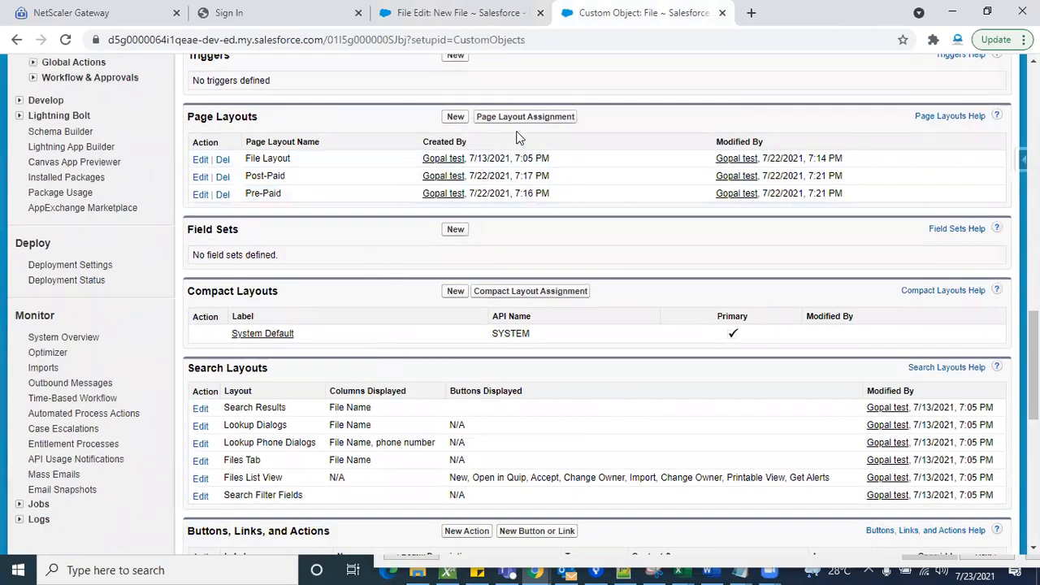
{"action": "scroll", "coordinate": [394, 302], "scroll_direction": "up", "scroll_amount": 2}
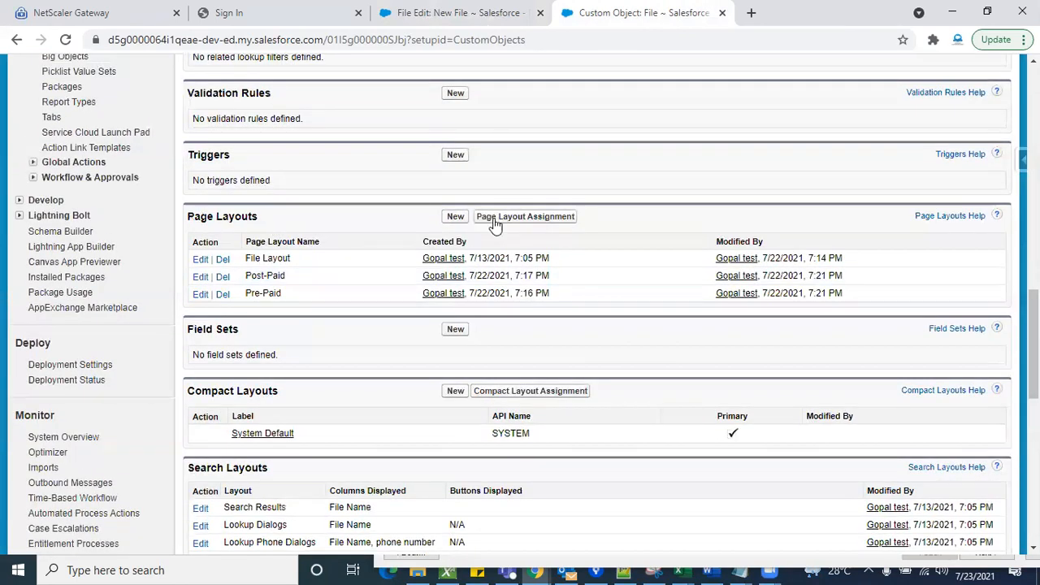
{"action": "left_click", "coordinate": [539, 217]}
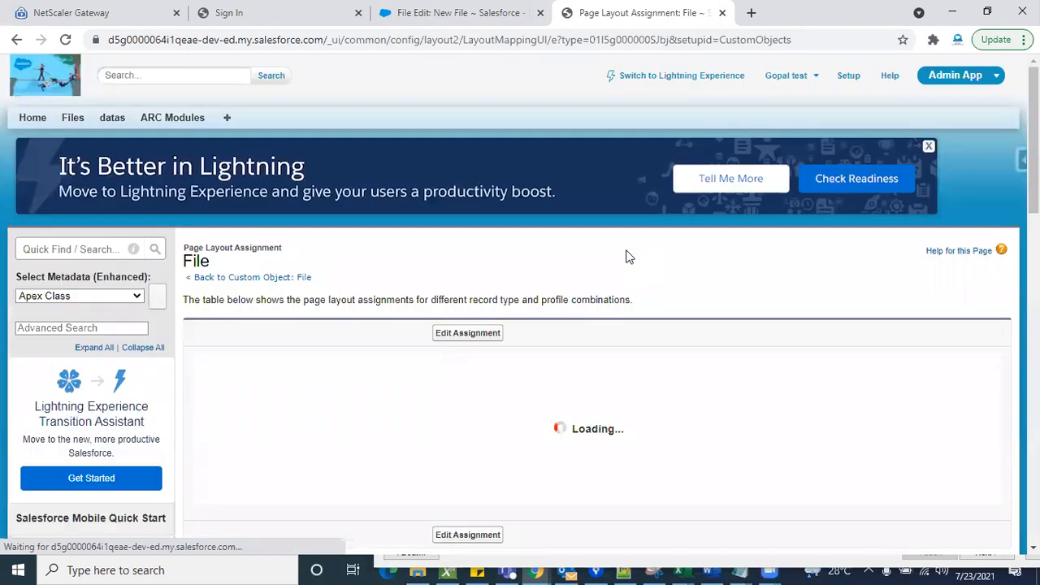
{"action": "scroll", "coordinate": [717, 233], "scroll_direction": "down", "scroll_amount": 3}
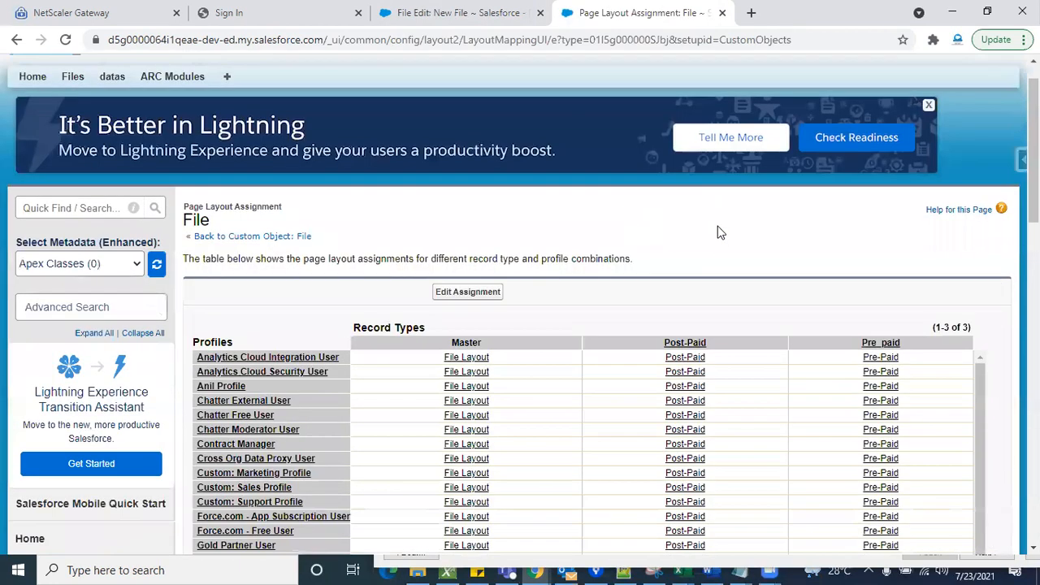
- Assign the Pre-Paid page layout to the Post-Paid record type for all profiles and save the assignment
{"action": "left_click", "coordinate": [482, 122]}
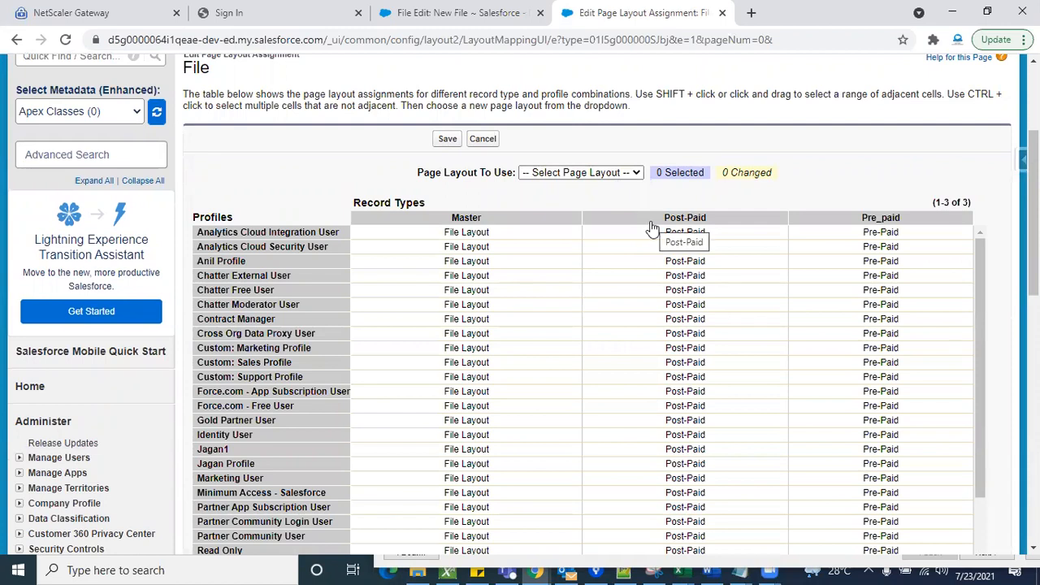
{"action": "left_click", "coordinate": [652, 219]}
{"action": "left_click", "coordinate": [611, 172]}
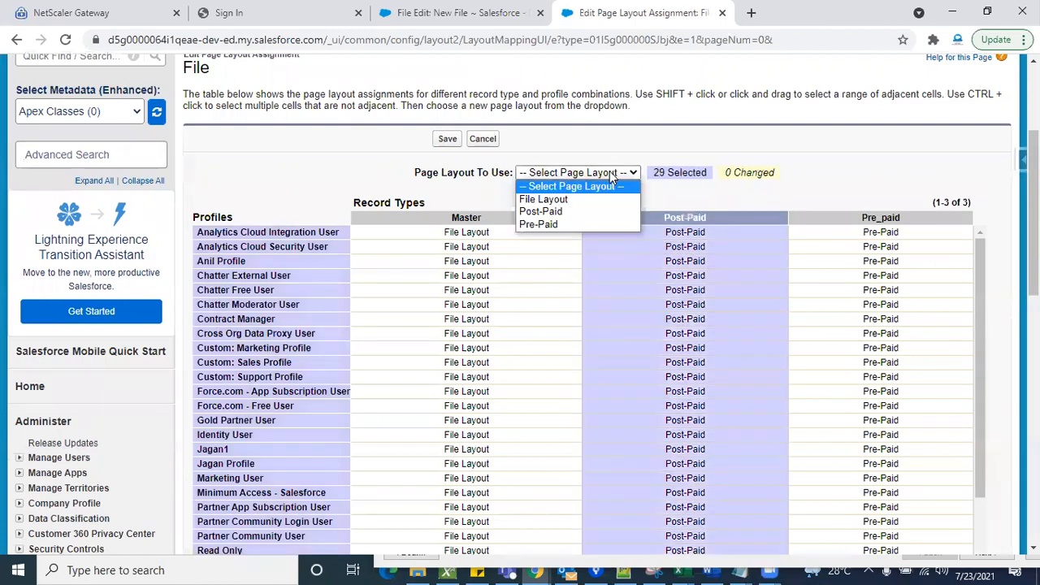
{"action": "left_click", "coordinate": [564, 225]}
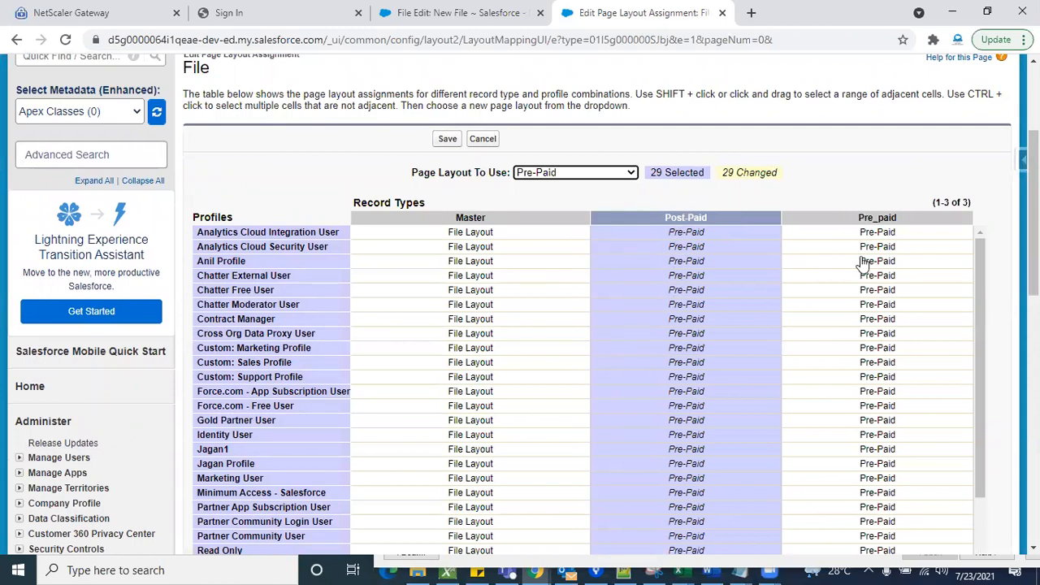
{"action": "left_click", "coordinate": [447, 140]}
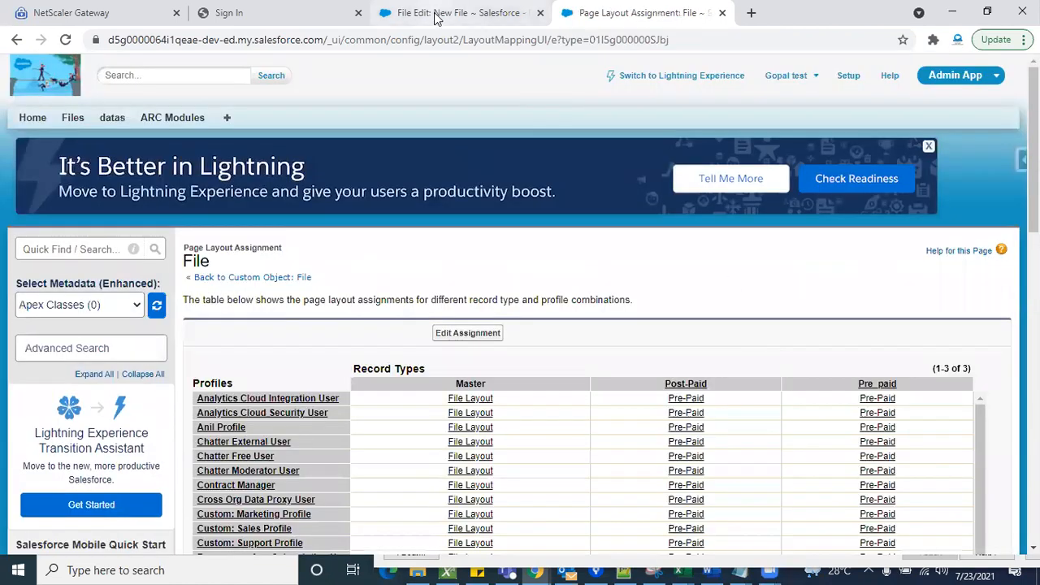
- Reload the new Post-Paid File record form and check it for the Fee and Country fields
{"action": "left_click", "coordinate": [435, 16]}
{"action": "scroll", "coordinate": [499, 394], "scroll_direction": "down", "scroll_amount": 3}
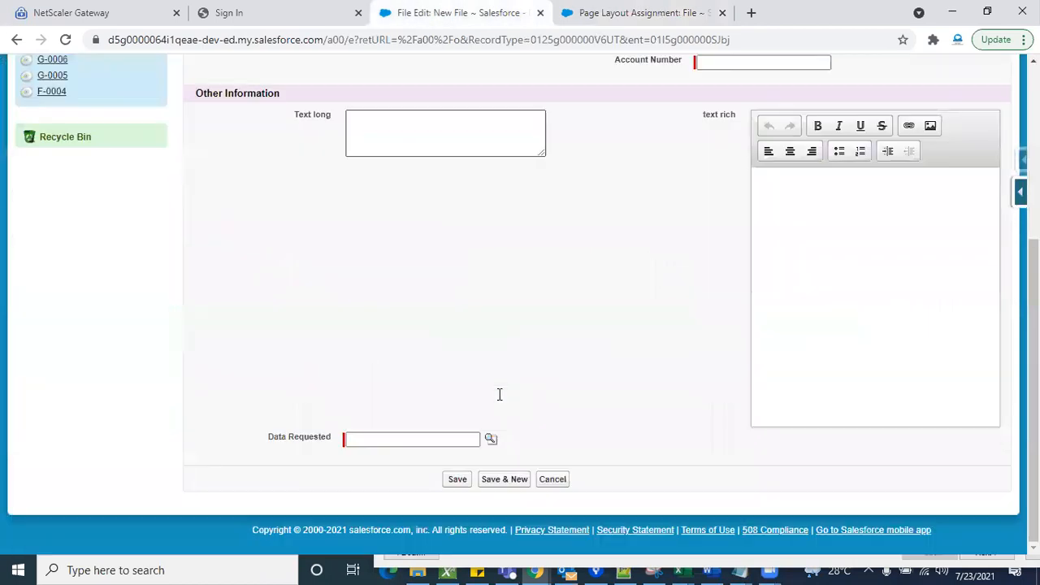
{"action": "scroll", "coordinate": [301, 280], "scroll_direction": "up", "scroll_amount": 4}
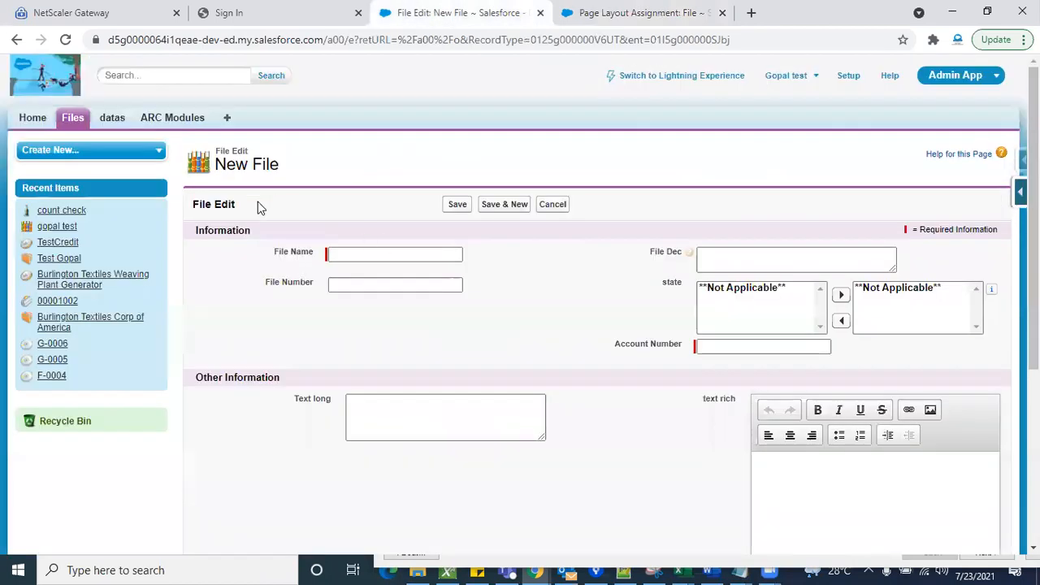
{"action": "left_click", "coordinate": [65, 39]}
{"action": "scroll", "coordinate": [562, 366], "scroll_direction": "down", "scroll_amount": 3}
{"action": "left_click", "coordinate": [358, 419]}
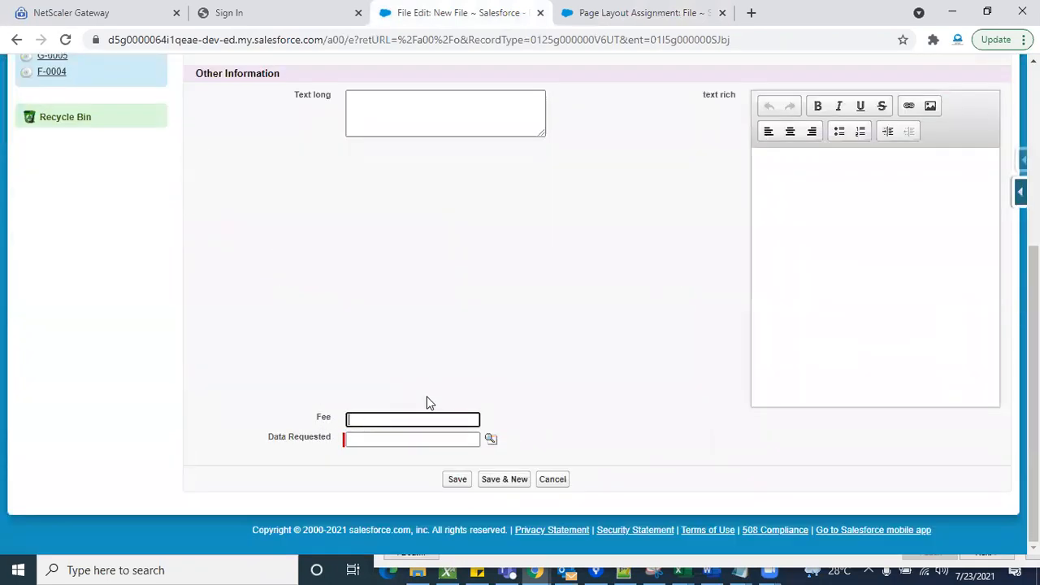
{"action": "left_click", "coordinate": [527, 364]}
{"action": "scroll", "coordinate": [521, 212], "scroll_direction": "up", "scroll_amount": 4}
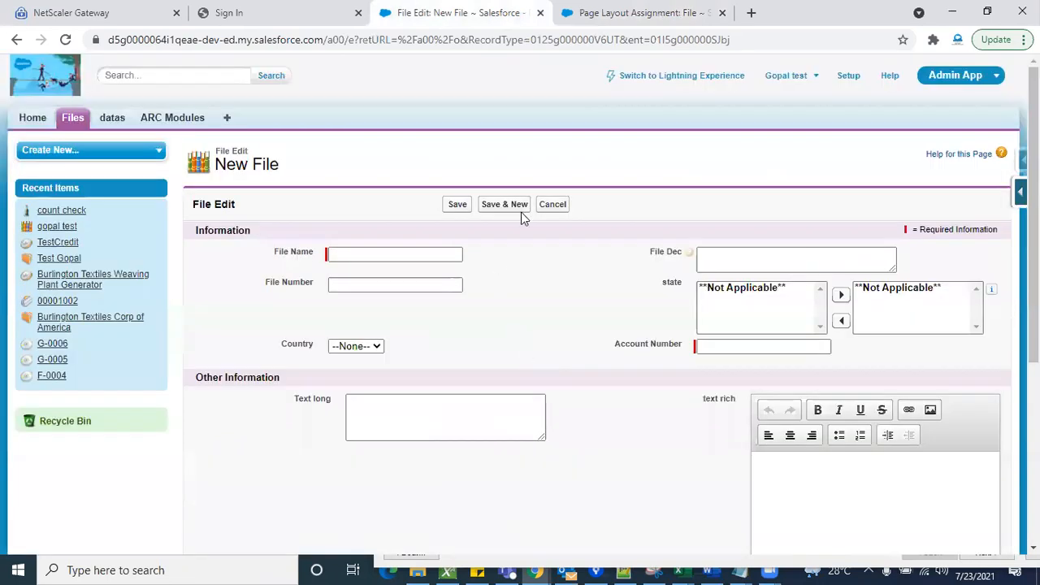
- Cancel the new File form and start another File record to view the record type choices
{"action": "left_click", "coordinate": [551, 206]}
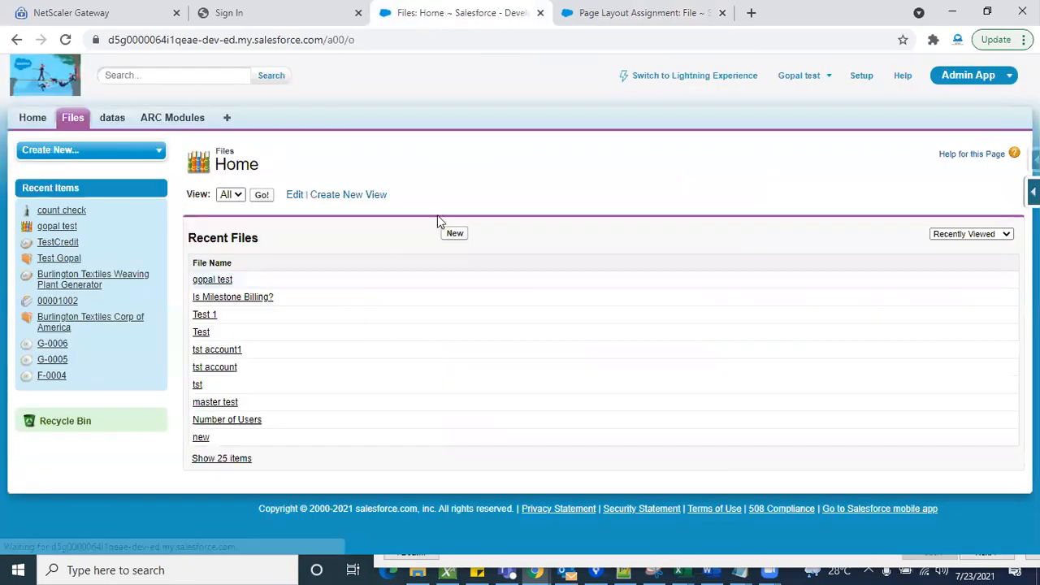
{"action": "left_click", "coordinate": [456, 235]}
{"action": "left_click", "coordinate": [401, 256]}
{"action": "left_click", "coordinate": [478, 244]}
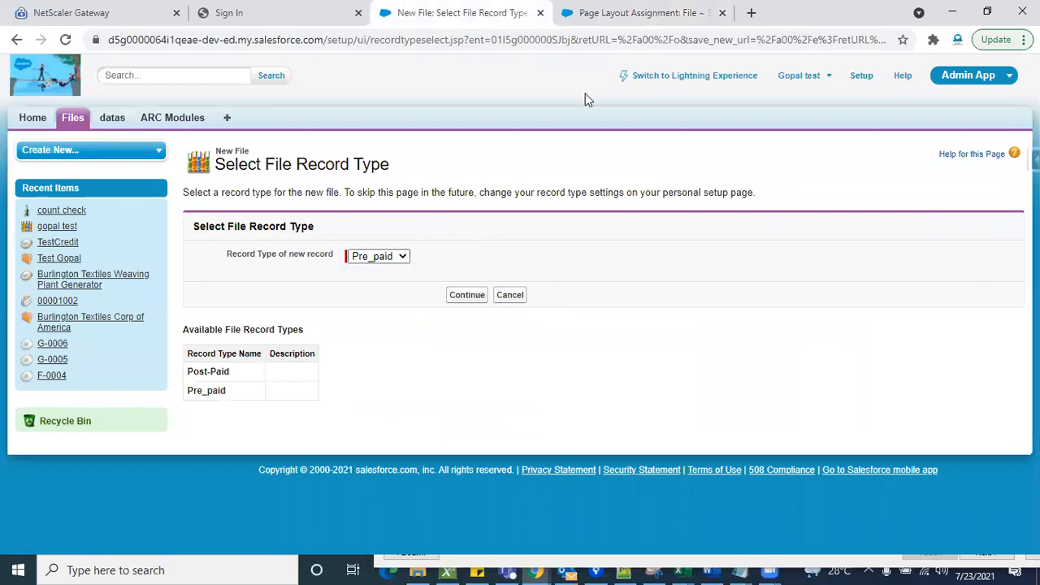
- Go back to the File page layout assignments and review the layouts assigned to the Post-Paid and Pre_paid record types
{"action": "left_click", "coordinate": [650, 13]}
{"action": "scroll", "coordinate": [690, 264], "scroll_direction": "down", "scroll_amount": 2}
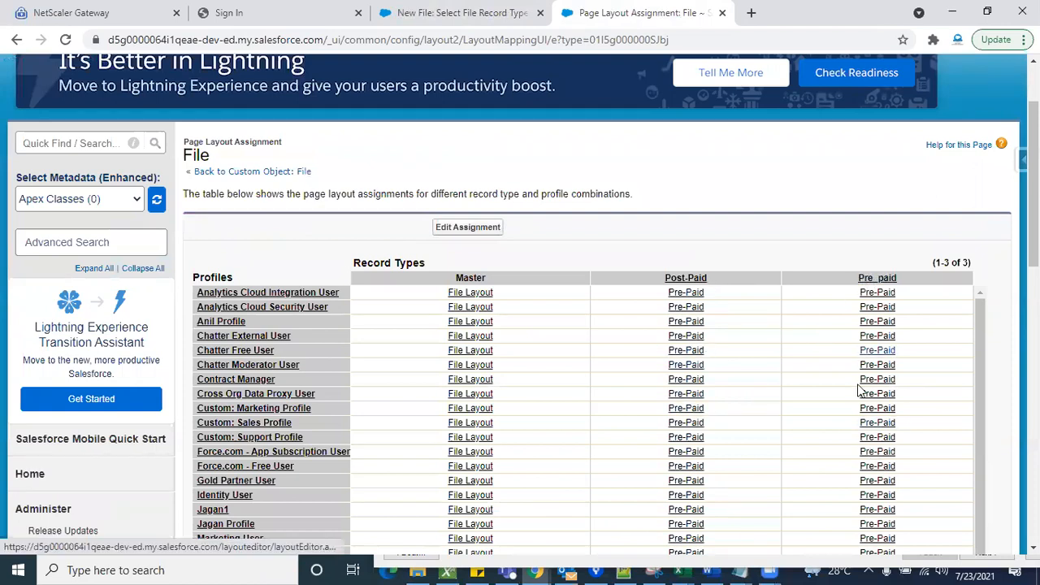
- Assign the Post-Paid page layout to the Post-Paid record type for all profiles and save the assignment
{"action": "left_click", "coordinate": [470, 235]}
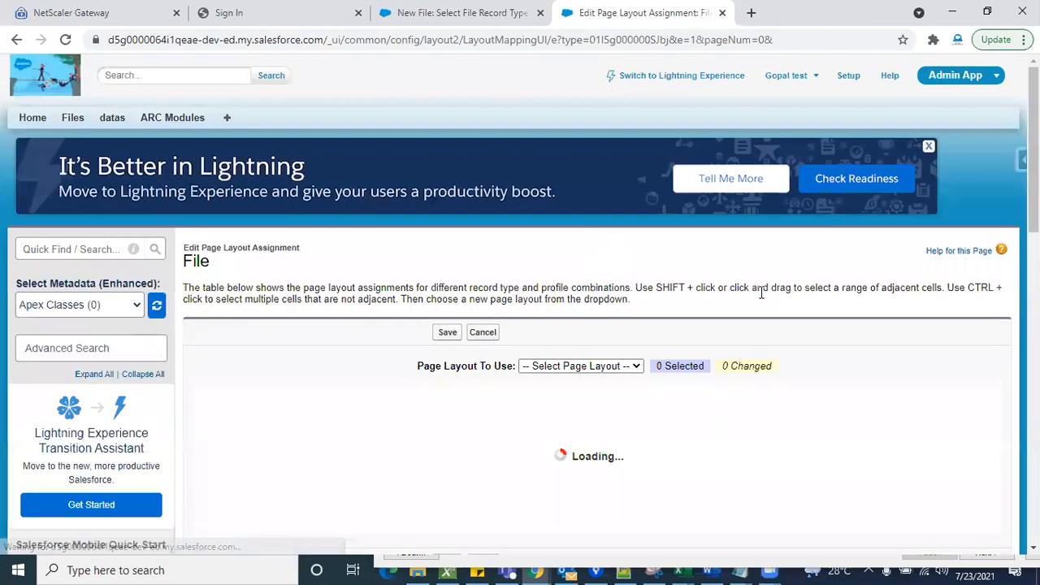
{"action": "scroll", "coordinate": [761, 292], "scroll_direction": "down", "scroll_amount": 2}
{"action": "scroll", "coordinate": [726, 429], "scroll_direction": "down", "scroll_amount": 2}
{"action": "scroll", "coordinate": [726, 429], "scroll_direction": "up", "scroll_amount": 2}
{"action": "left_click", "coordinate": [727, 278]}
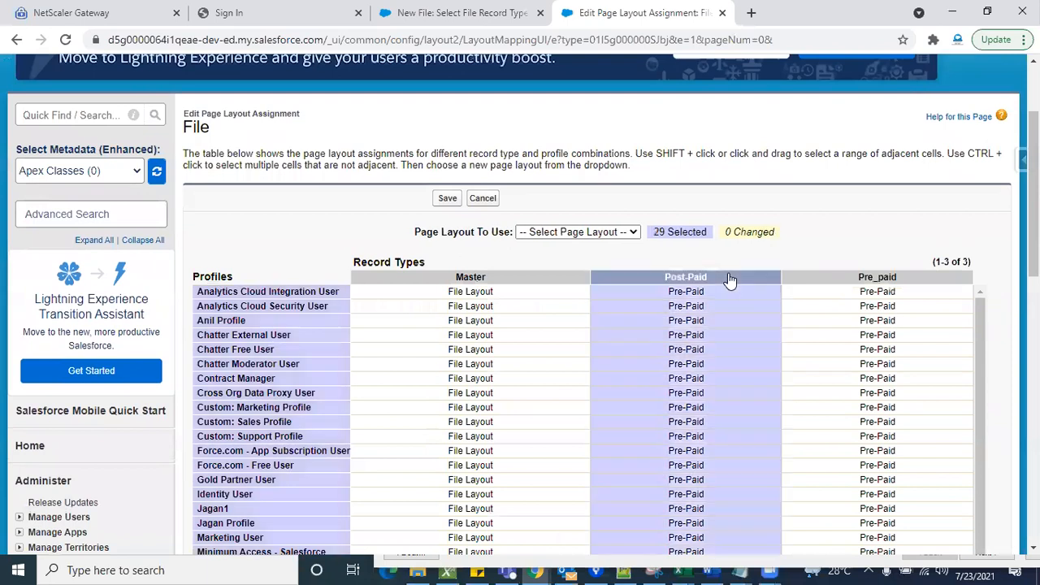
{"action": "left_click", "coordinate": [633, 236]}
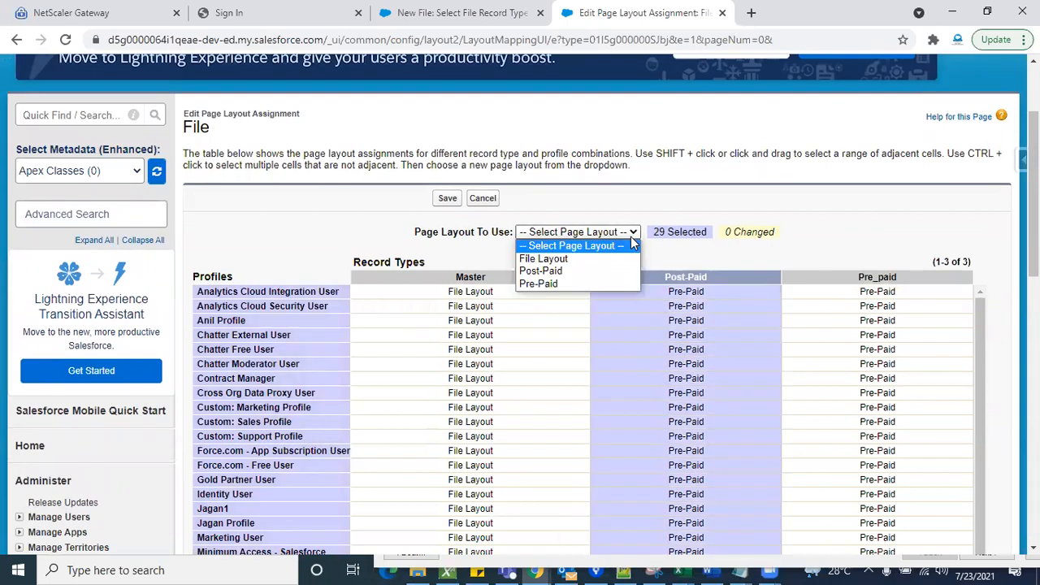
{"action": "left_click", "coordinate": [559, 272]}
{"action": "left_click", "coordinate": [443, 201]}
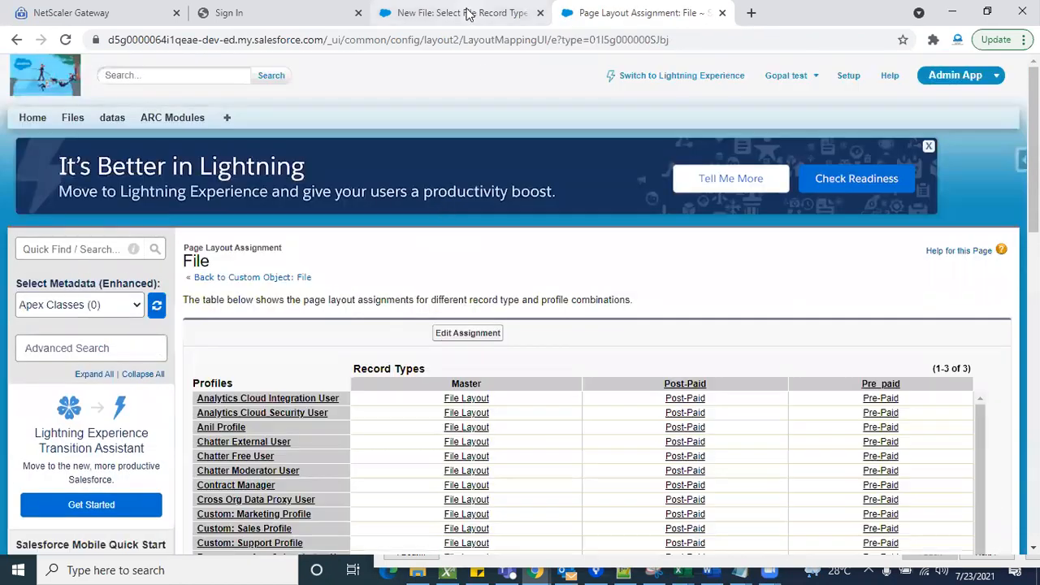
- Open a new File form with the Post-Paid record type and check its fields, including text rich
{"action": "left_click", "coordinate": [468, 13]}
{"action": "left_click", "coordinate": [380, 257]}
{"action": "left_click", "coordinate": [375, 270]}
{"action": "left_click", "coordinate": [465, 296]}
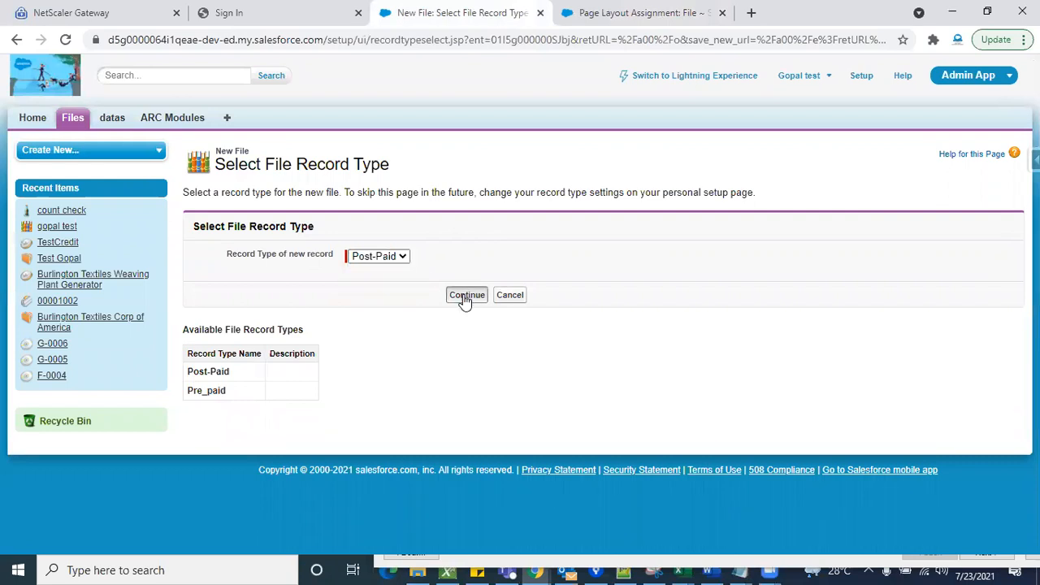
{"action": "scroll", "coordinate": [615, 336], "scroll_direction": "down", "scroll_amount": 4}
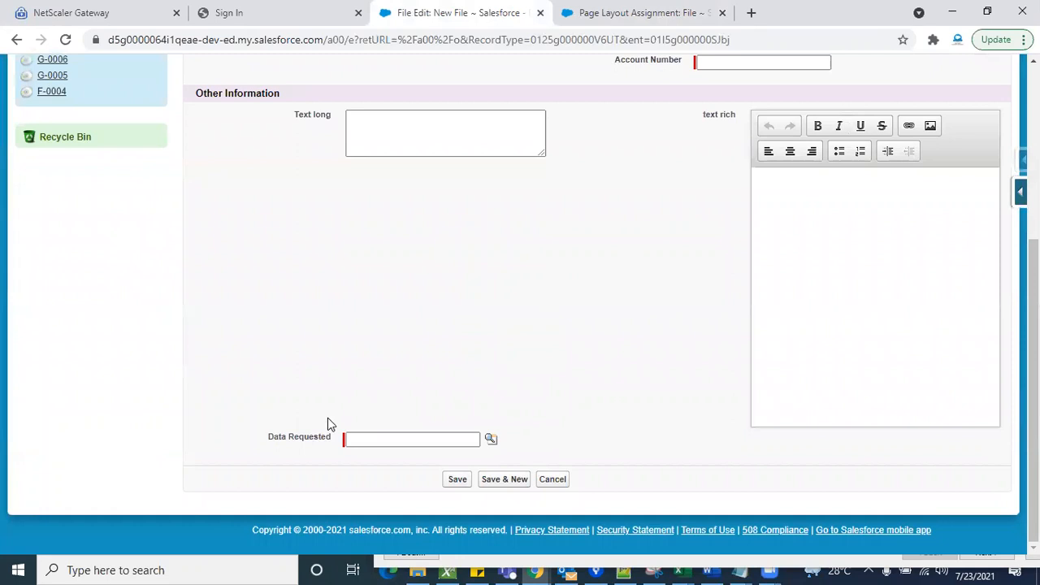
{"action": "scroll", "coordinate": [575, 362], "scroll_direction": "up", "scroll_amount": 2}
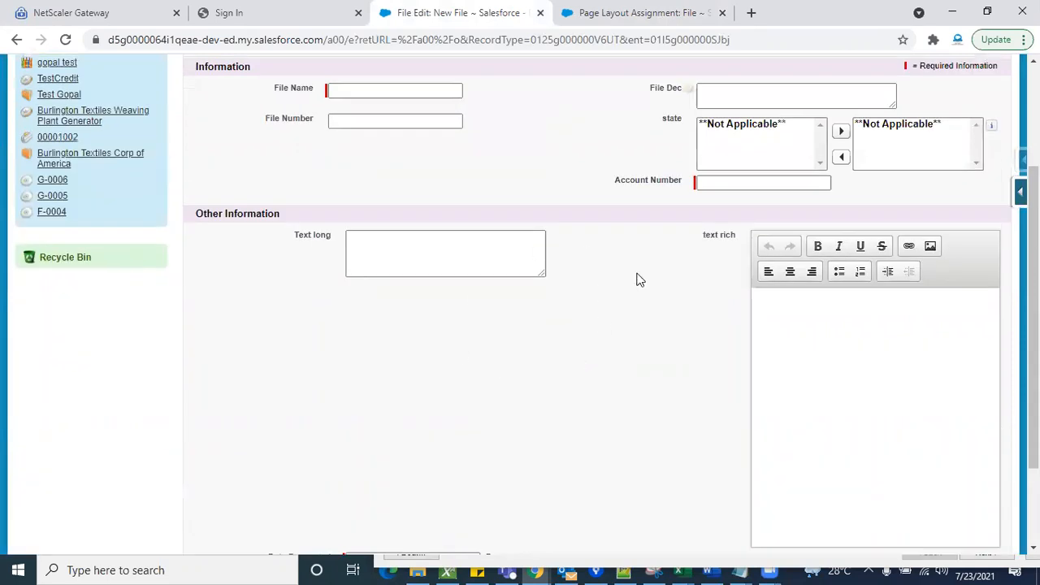
{"action": "scroll", "coordinate": [650, 352], "scroll_direction": "up", "scroll_amount": 2}
{"action": "scroll", "coordinate": [650, 352], "scroll_direction": "down", "scroll_amount": 3}
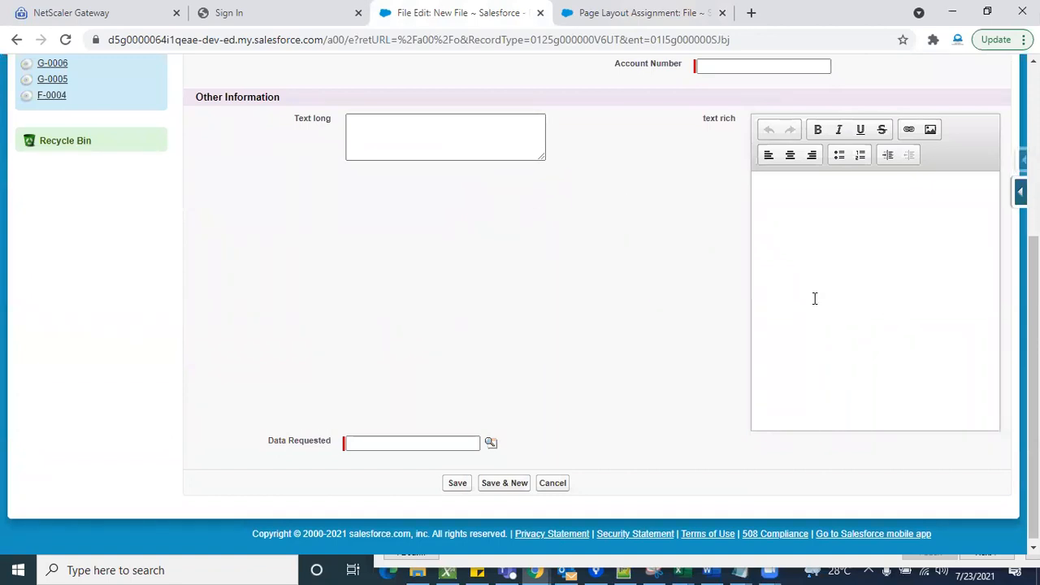
{"action": "double_click", "coordinate": [726, 118]}
{"action": "left_click", "coordinate": [781, 239]}
{"action": "scroll", "coordinate": [658, 269], "scroll_direction": "up", "scroll_amount": 2}
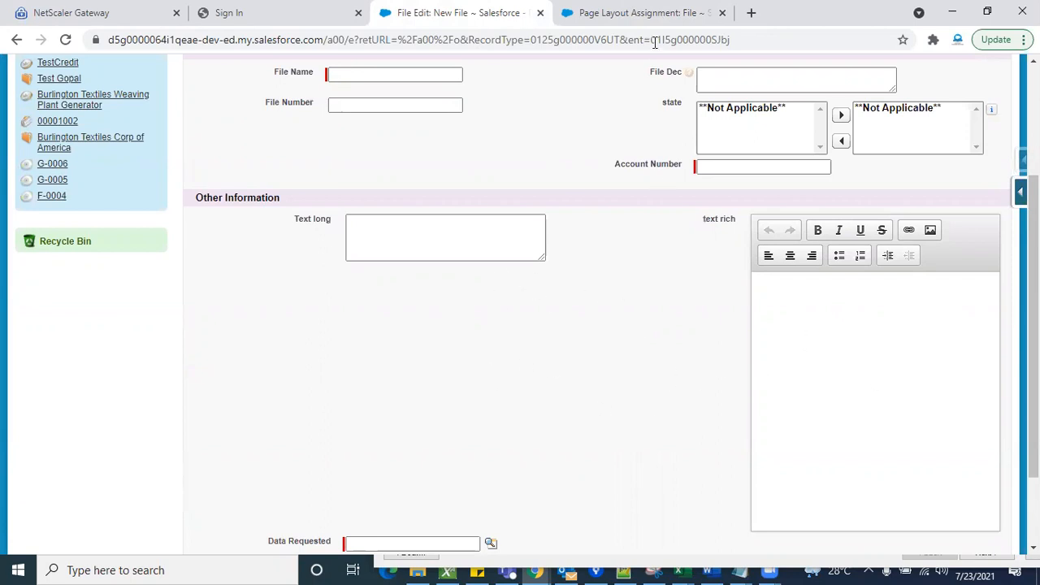
{"action": "left_click", "coordinate": [638, 23]}
{"action": "scroll", "coordinate": [563, 297], "scroll_direction": "down", "scroll_amount": 10}
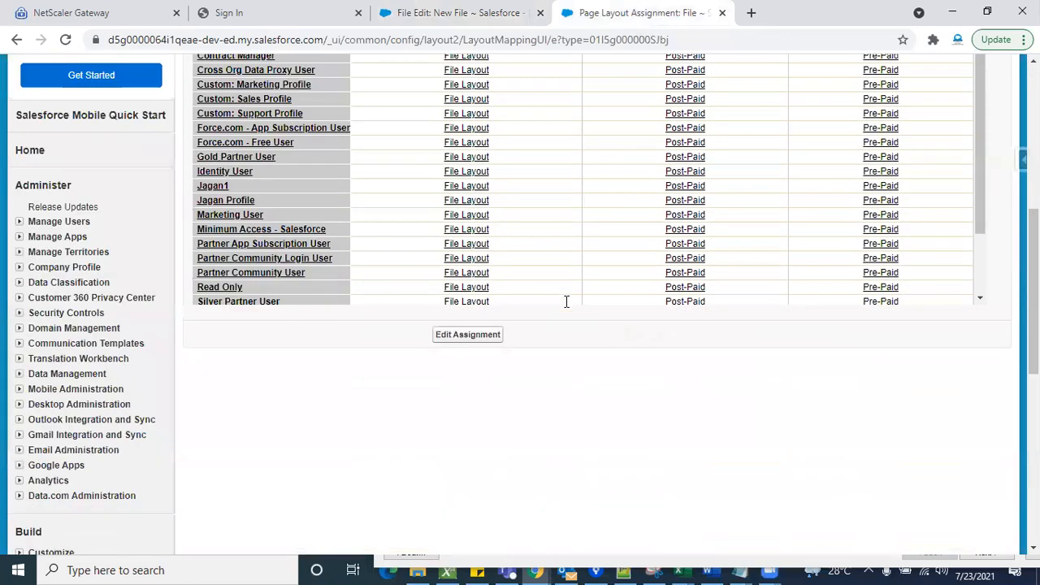
{"action": "scroll", "coordinate": [109, 316], "scroll_direction": "down", "scroll_amount": 3}
{"action": "scroll", "coordinate": [318, 296], "scroll_direction": "up", "scroll_amount": 2}
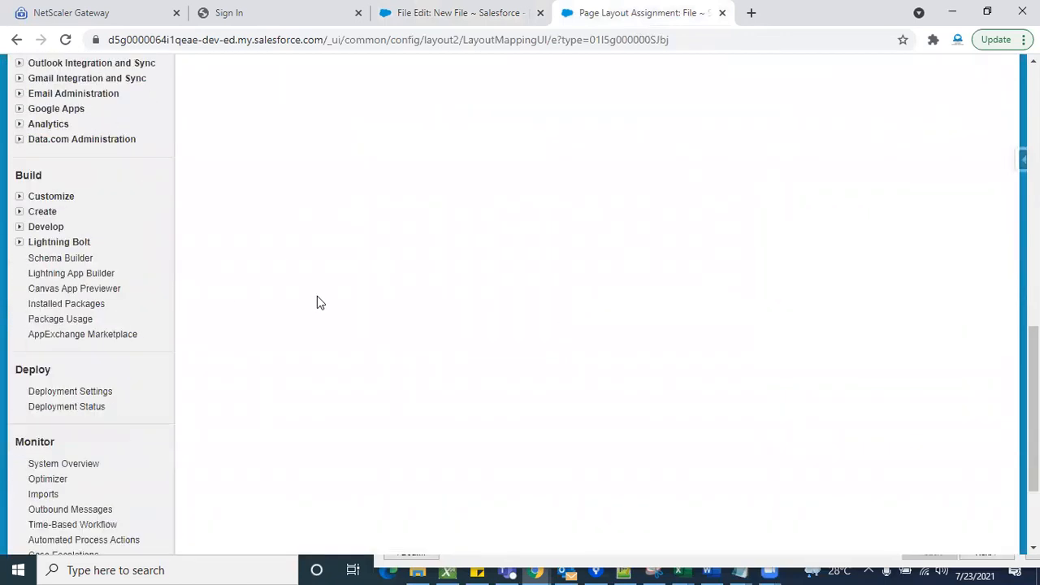
{"action": "left_click", "coordinate": [457, 10]}
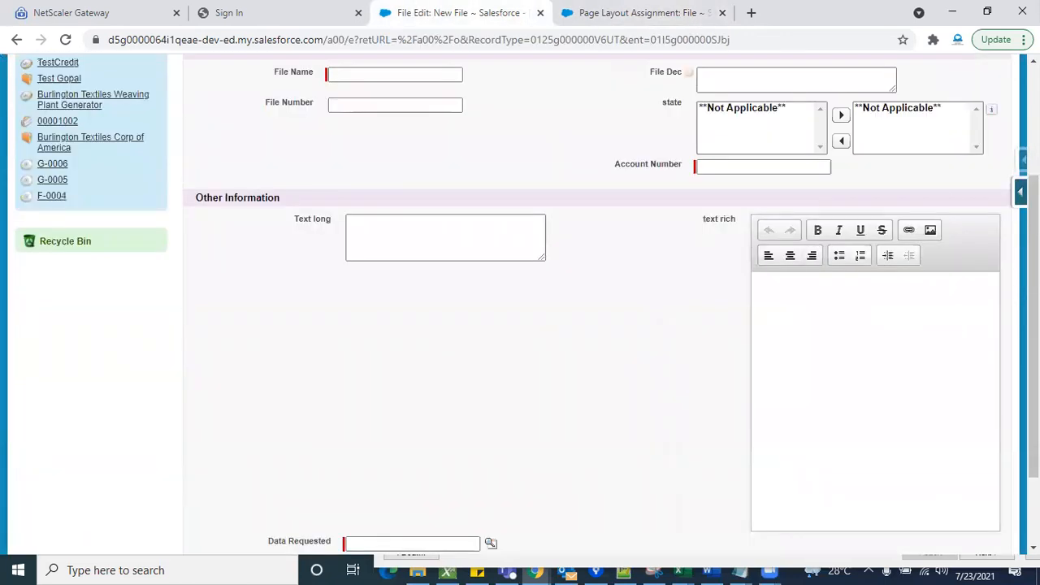
- Open the Post-Paid page layout for editing from the new File form and review the fields it contains
{"action": "left_click", "coordinate": [1019, 192]}
{"action": "left_click", "coordinate": [896, 348]}
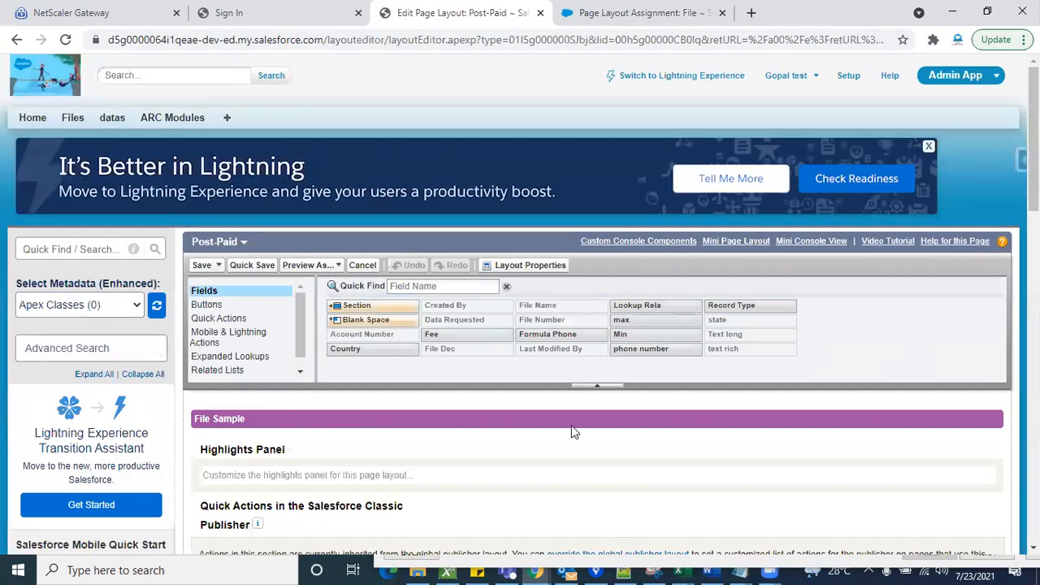
{"action": "scroll", "coordinate": [571, 425], "scroll_direction": "down", "scroll_amount": 5}
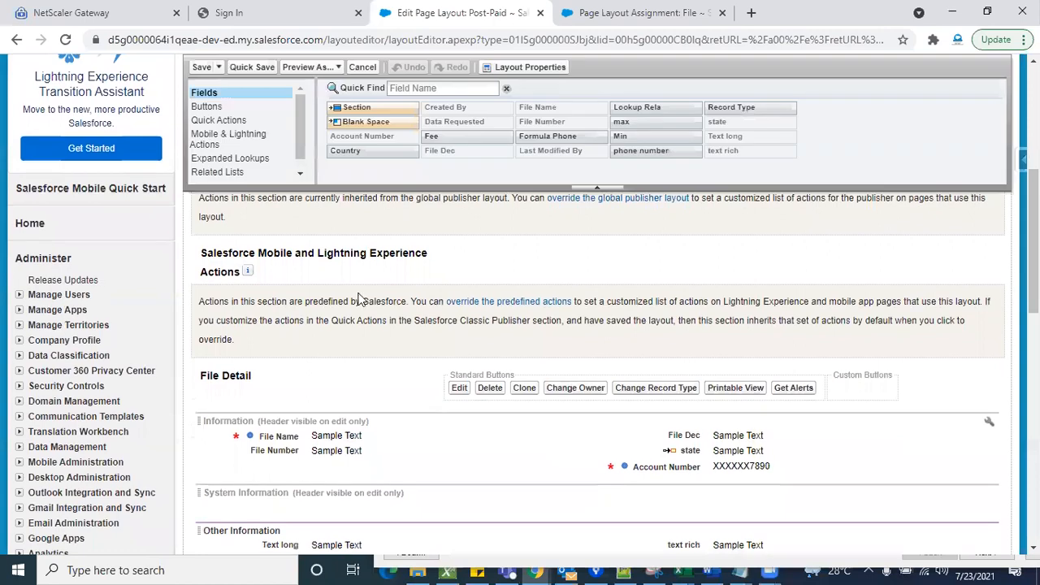
{"action": "scroll", "coordinate": [336, 329], "scroll_direction": "up", "scroll_amount": 3}
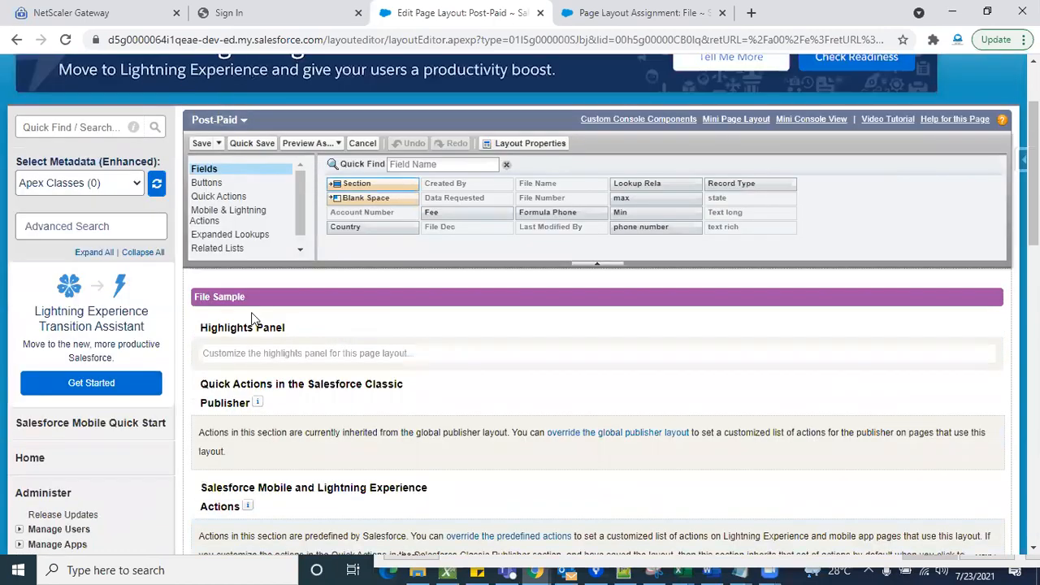
{"action": "scroll", "coordinate": [250, 317], "scroll_direction": "down", "scroll_amount": 6}
{"action": "scroll", "coordinate": [182, 360], "scroll_direction": "down", "scroll_amount": 1}
- Open the File custom object's definition and review its list of page layouts
{"action": "left_click", "coordinate": [51, 408]}
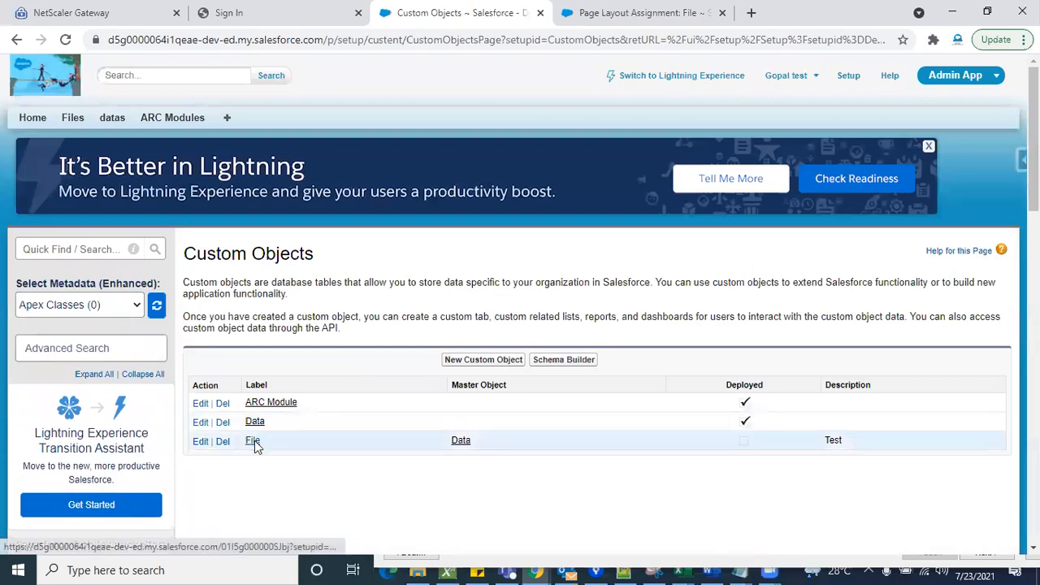
{"action": "left_click", "coordinate": [253, 443]}
{"action": "scroll", "coordinate": [449, 441], "scroll_direction": "down", "scroll_amount": 15}
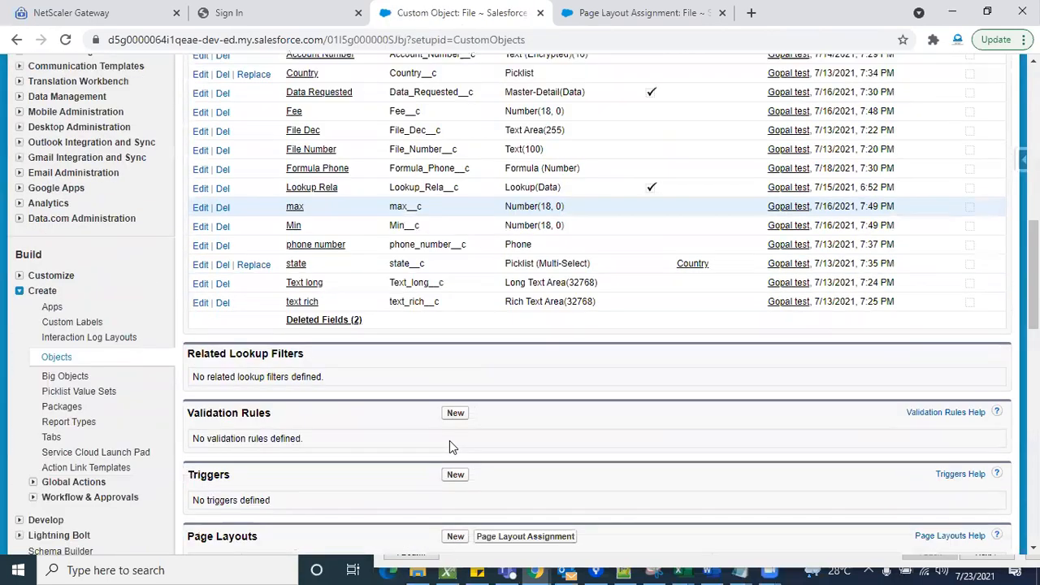
{"action": "scroll", "coordinate": [282, 370], "scroll_direction": "down", "scroll_amount": 2}
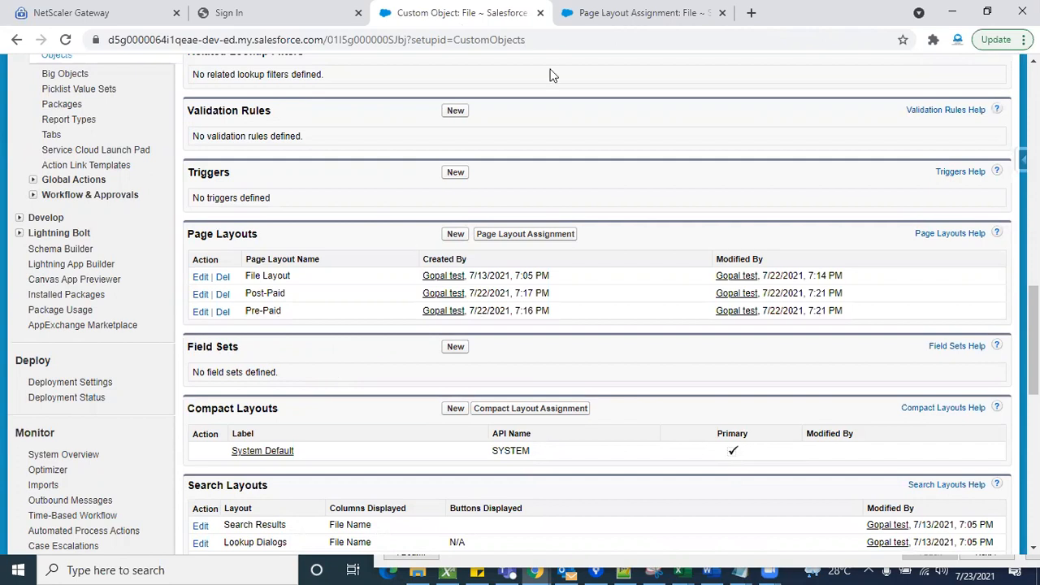
- Start a new File record from the Files home page with the Post-Paid record type
{"action": "left_click", "coordinate": [606, 12]}
{"action": "scroll", "coordinate": [119, 134], "scroll_direction": "up", "scroll_amount": 5}
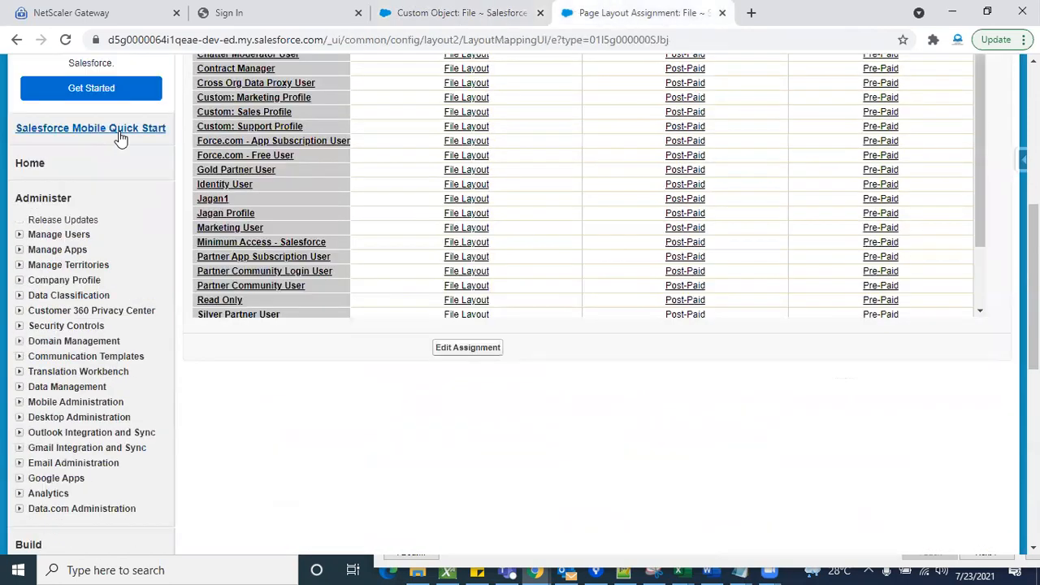
{"action": "scroll", "coordinate": [120, 137], "scroll_direction": "up", "scroll_amount": 6}
{"action": "left_click", "coordinate": [75, 123]}
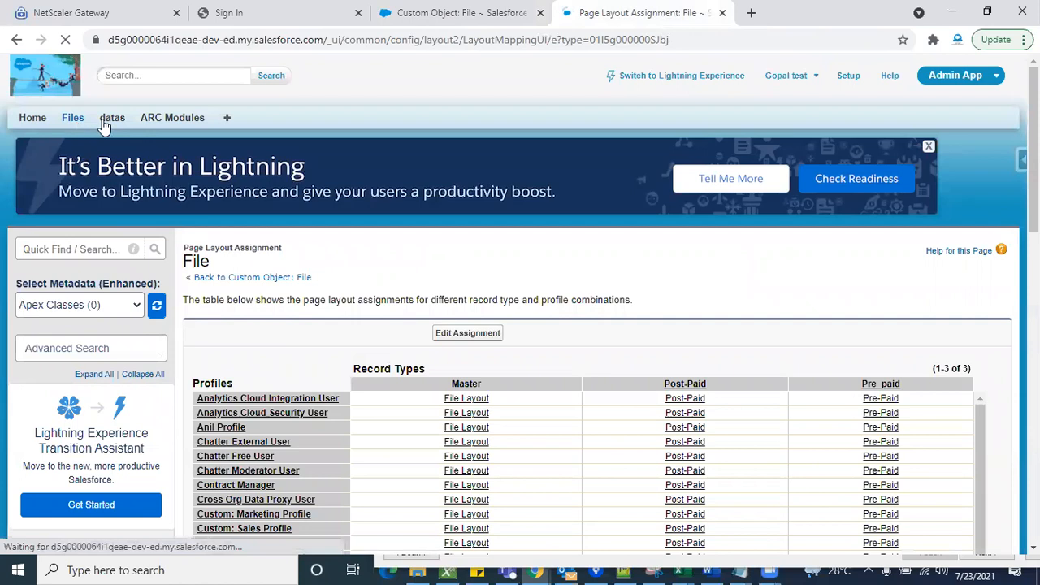
{"action": "left_click", "coordinate": [452, 235]}
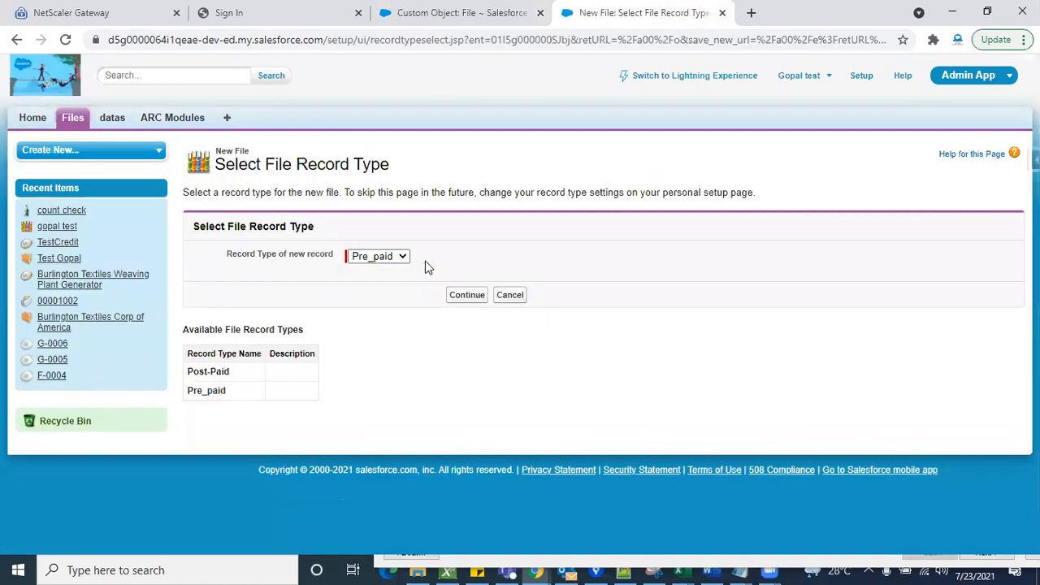
{"action": "left_click", "coordinate": [397, 258]}
{"action": "left_click", "coordinate": [388, 269]}
{"action": "left_click", "coordinate": [467, 295]}
- Examine the Text long and text rich fields on the new File form and compare with the File page layouts
{"action": "scroll", "coordinate": [674, 452], "scroll_direction": "down", "scroll_amount": 4}
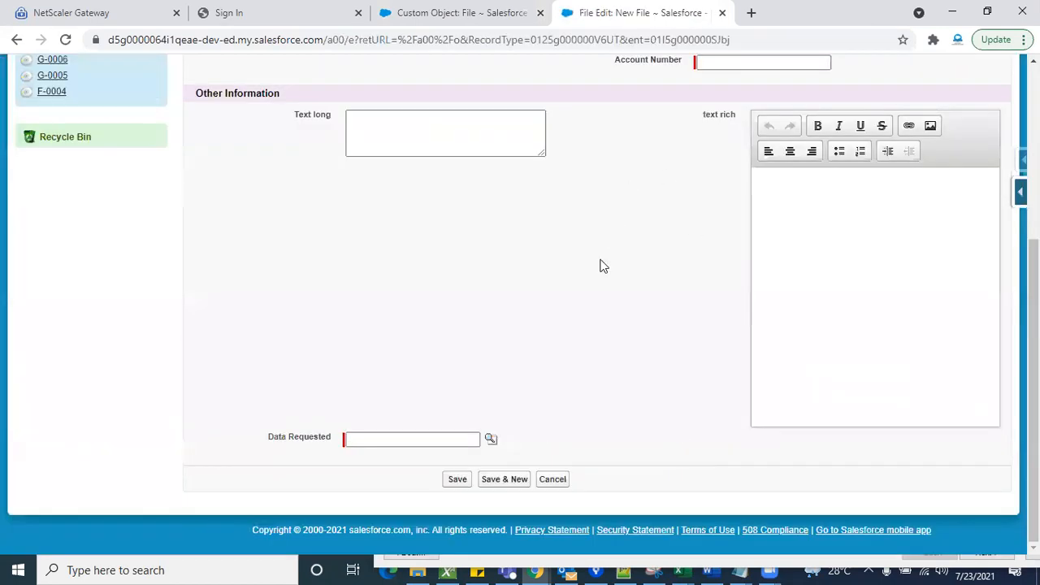
{"action": "scroll", "coordinate": [602, 266], "scroll_direction": "up", "scroll_amount": 2}
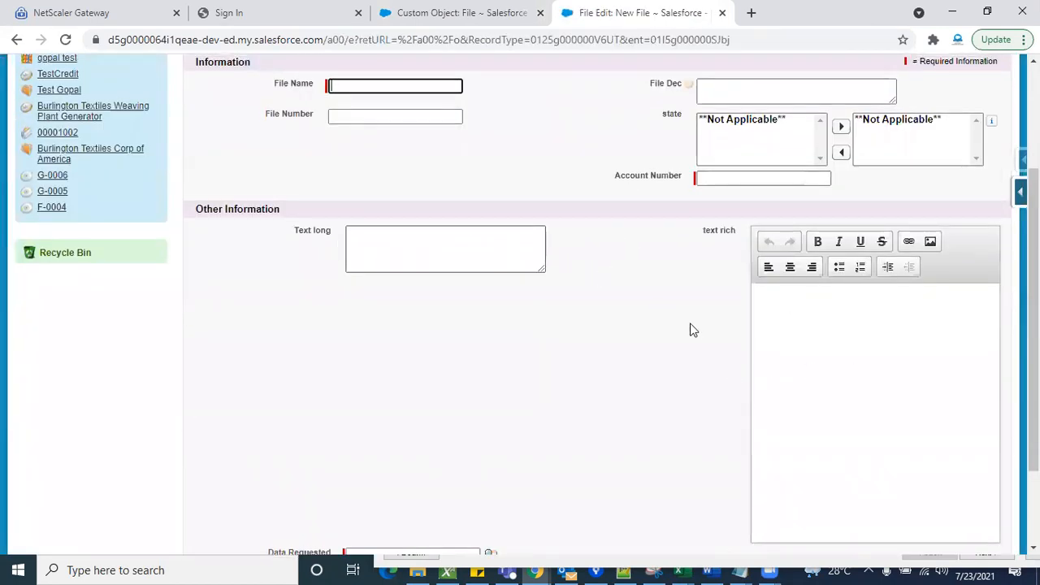
{"action": "triple_click", "coordinate": [719, 233]}
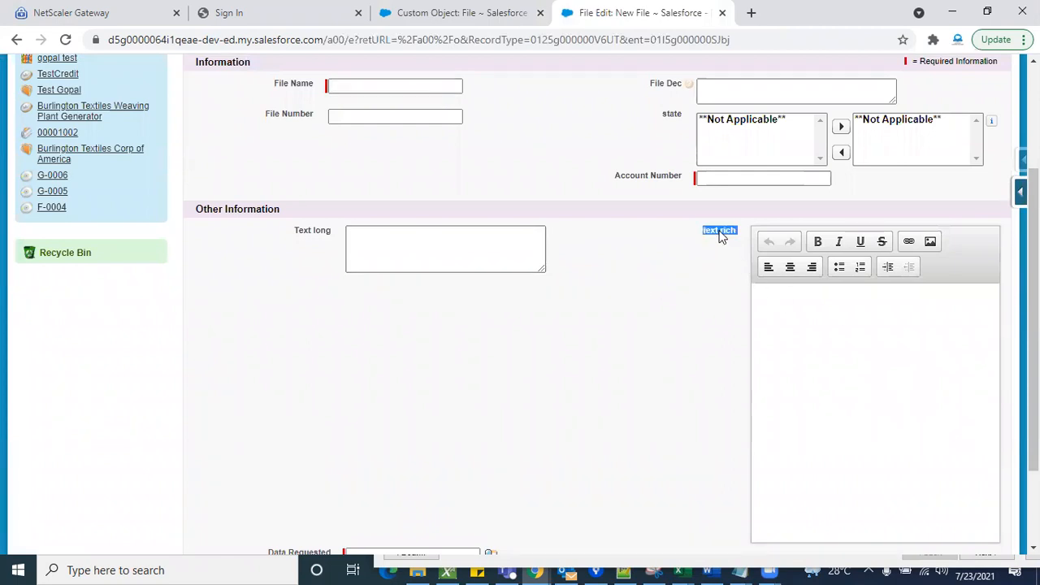
{"action": "triple_click", "coordinate": [320, 233]}
{"action": "left_click", "coordinate": [482, 12]}
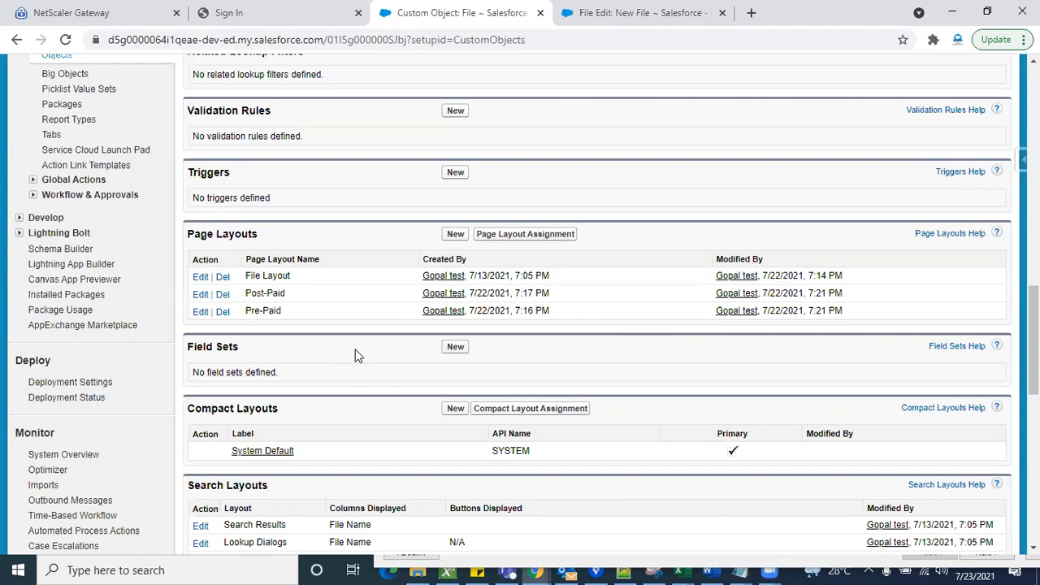
{"action": "left_click", "coordinate": [583, 15]}
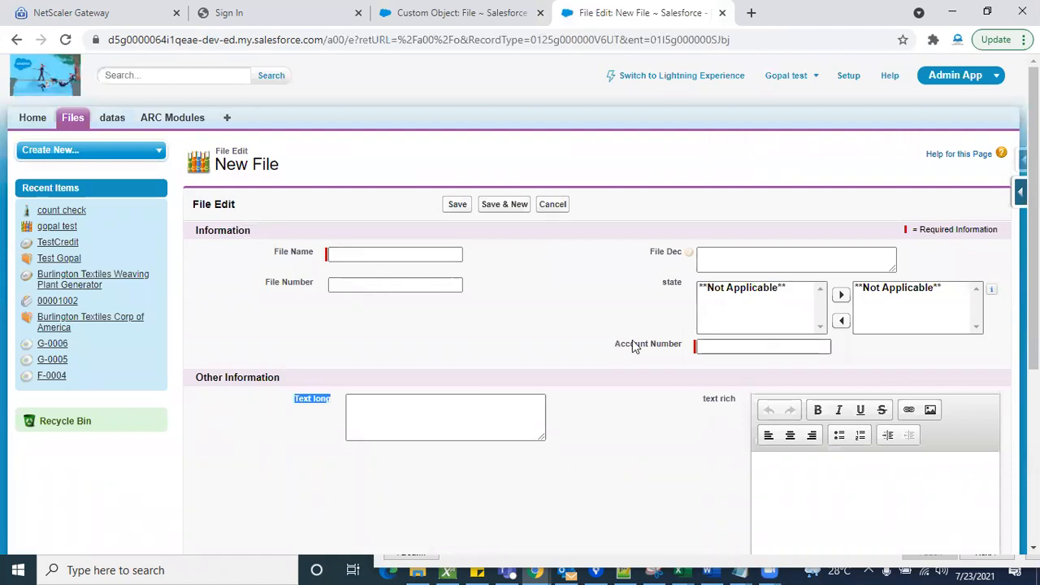
{"action": "scroll", "coordinate": [620, 437], "scroll_direction": "down", "scroll_amount": 2}
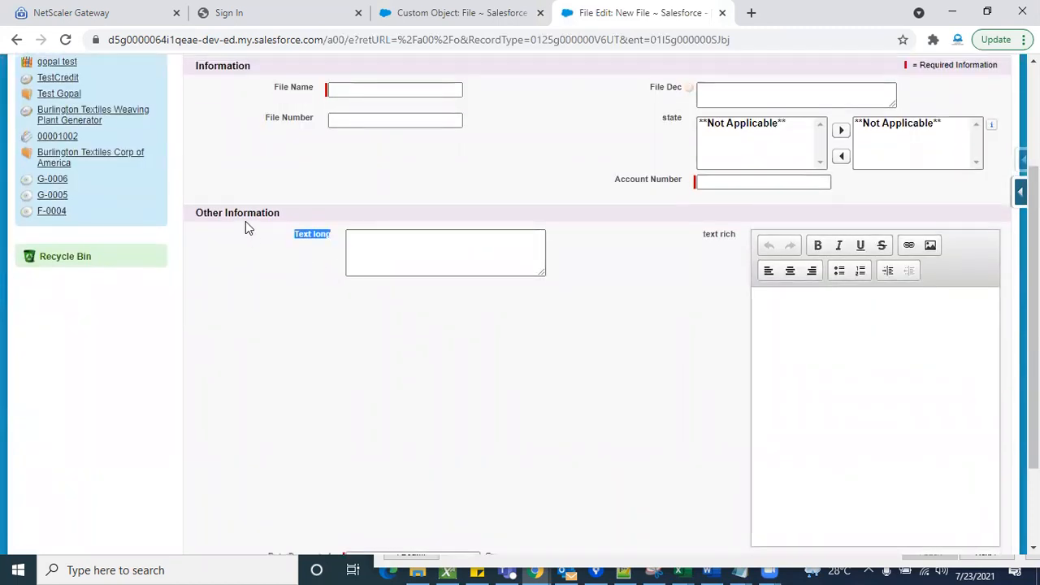
{"action": "scroll", "coordinate": [636, 424], "scroll_direction": "down", "scroll_amount": 2}
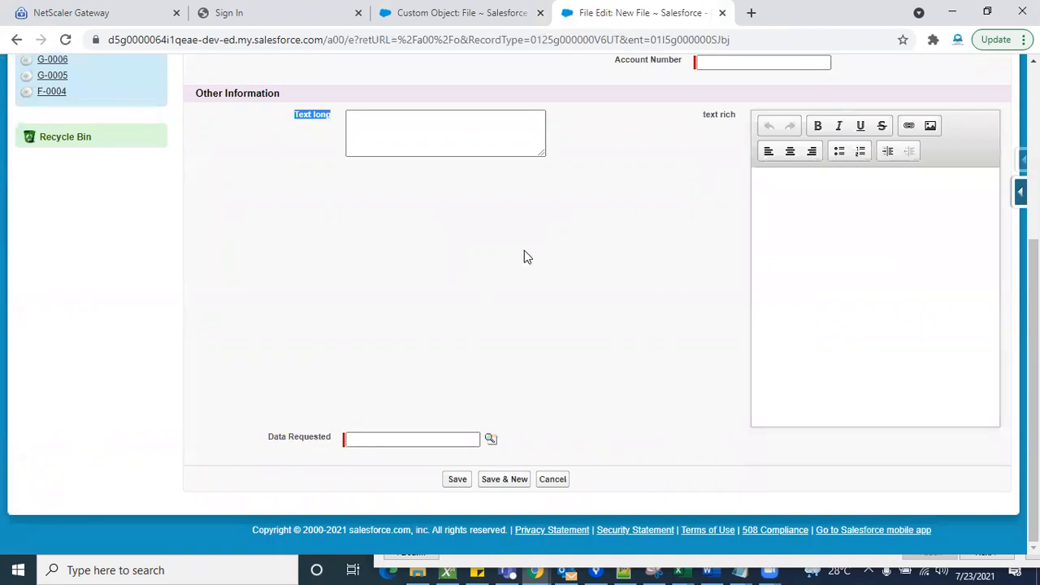
{"action": "scroll", "coordinate": [524, 258], "scroll_direction": "up", "scroll_amount": 1}
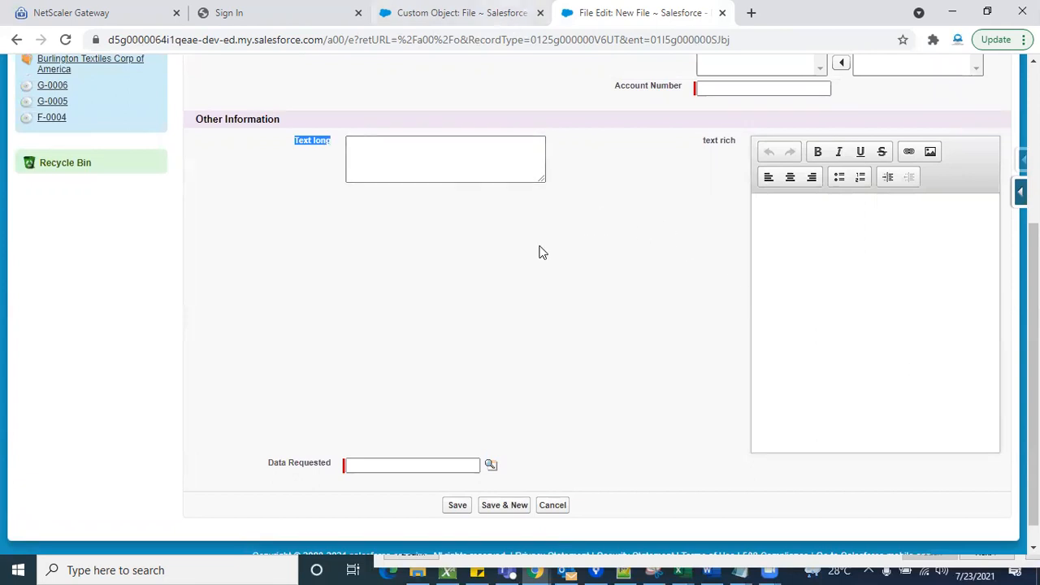
{"action": "scroll", "coordinate": [543, 253], "scroll_direction": "up", "scroll_amount": 3}
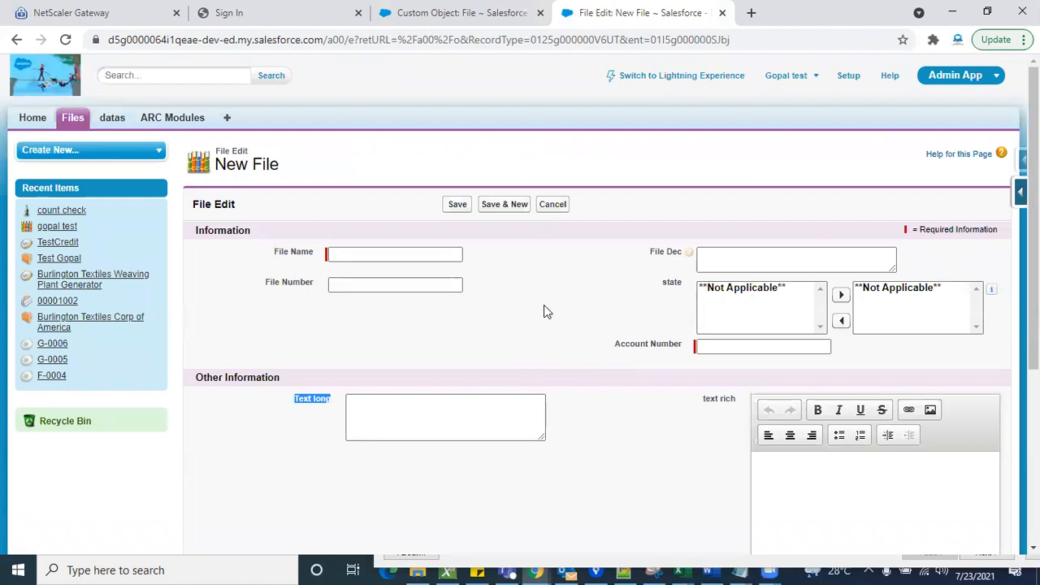
- Start another new File record with the Post-Paid record type and review the fields on its form
{"action": "left_click", "coordinate": [67, 120]}
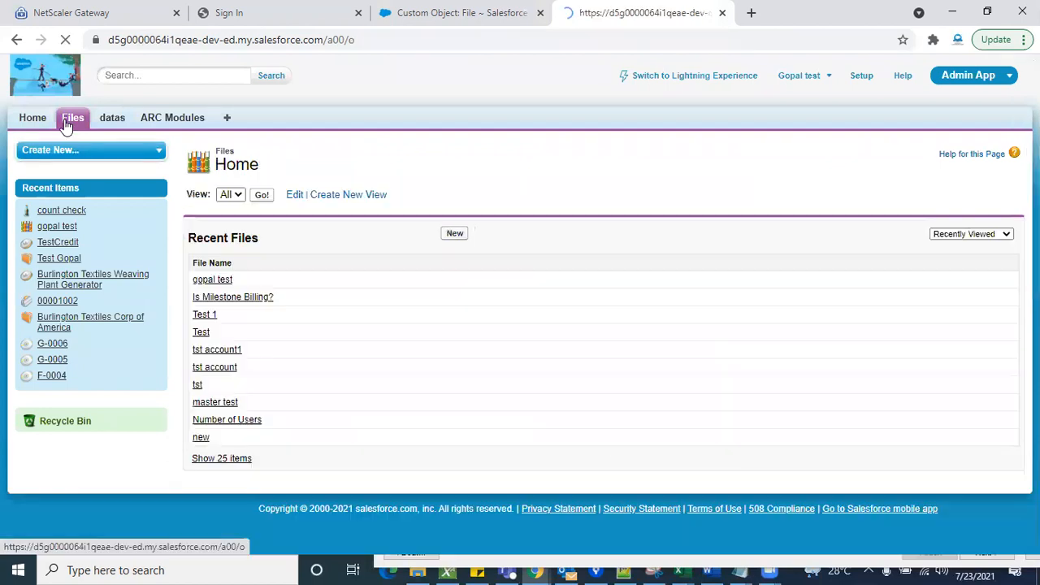
{"action": "left_click", "coordinate": [452, 234]}
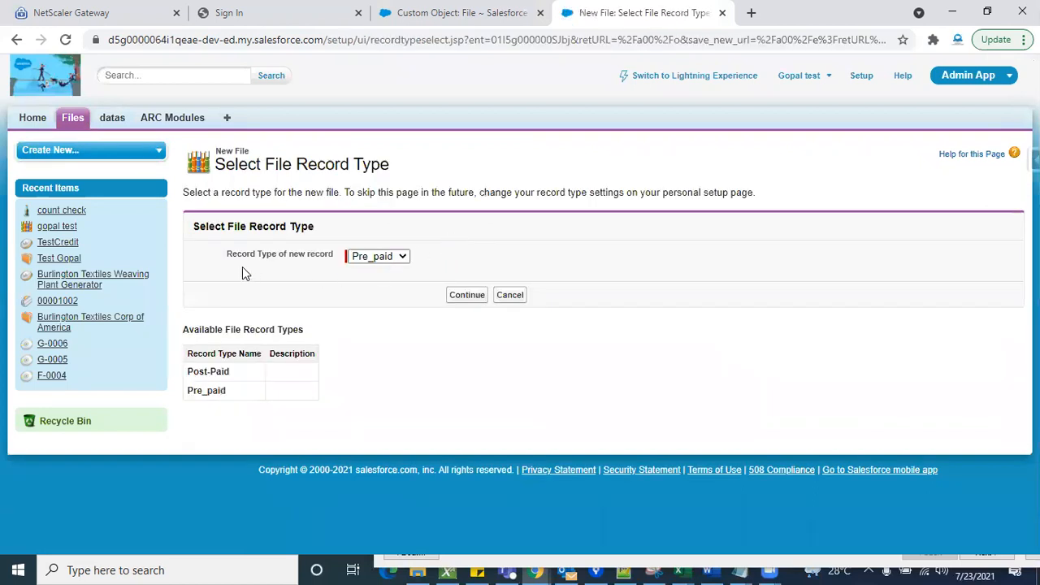
{"action": "left_click_drag", "start_coordinate": [277, 258], "coordinate": [325, 309]}
{"action": "left_click", "coordinate": [325, 308]}
{"action": "left_click", "coordinate": [380, 258]}
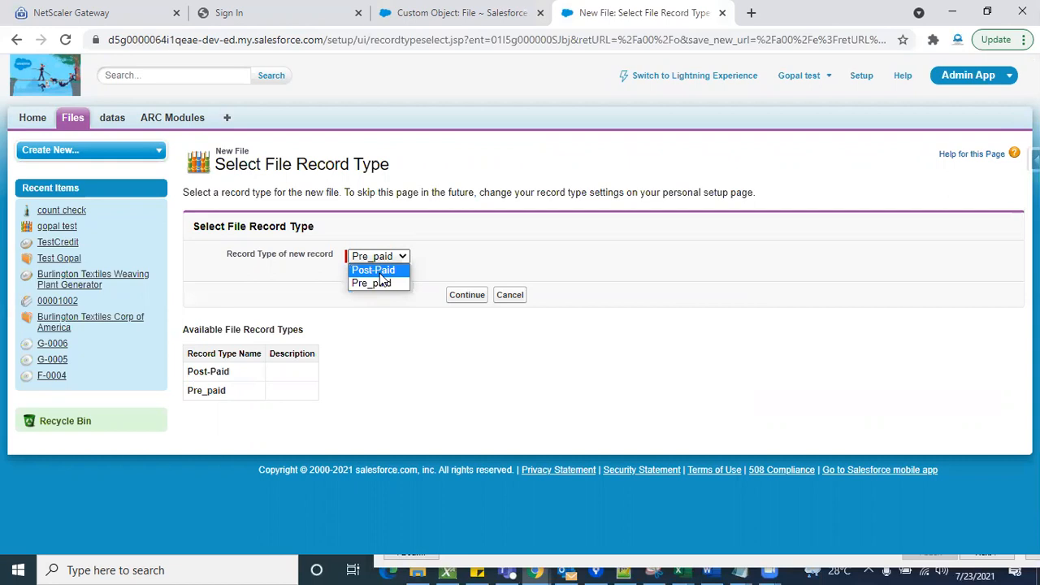
{"action": "left_click", "coordinate": [379, 272]}
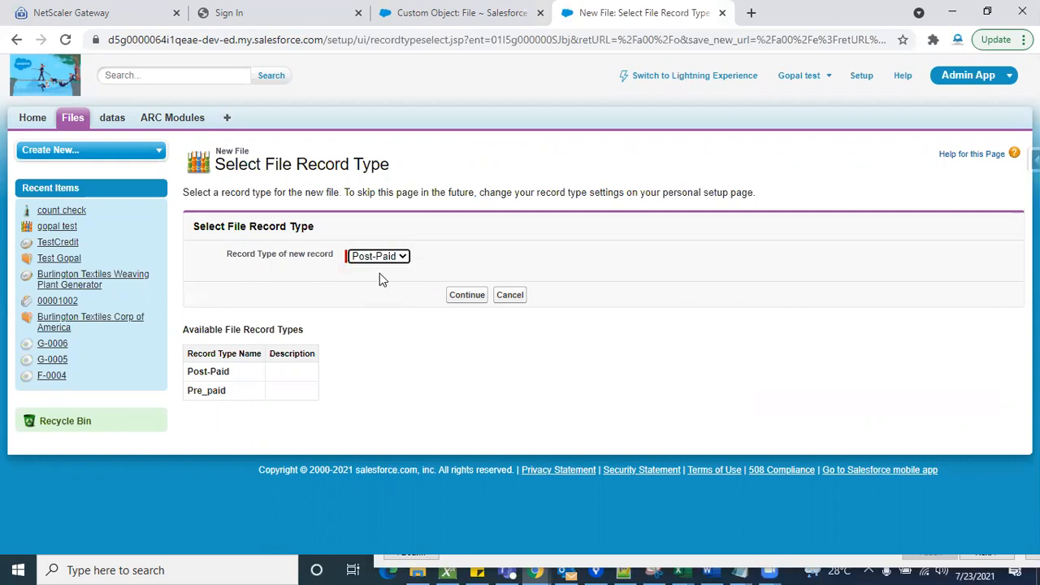
{"action": "left_click", "coordinate": [467, 300]}
{"action": "scroll", "coordinate": [564, 418], "scroll_direction": "down", "scroll_amount": 4}
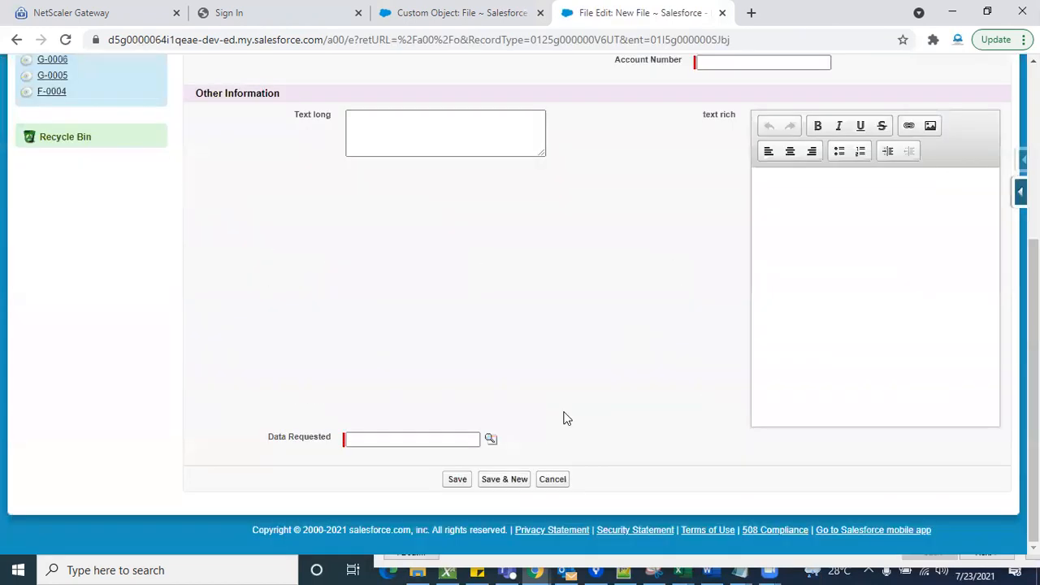
- Review the fields on the Post-Paid New File form and return to the File object's page layouts
{"action": "scroll", "coordinate": [582, 371], "scroll_direction": "up", "scroll_amount": 2}
{"action": "scroll", "coordinate": [583, 372], "scroll_direction": "down", "scroll_amount": 1}
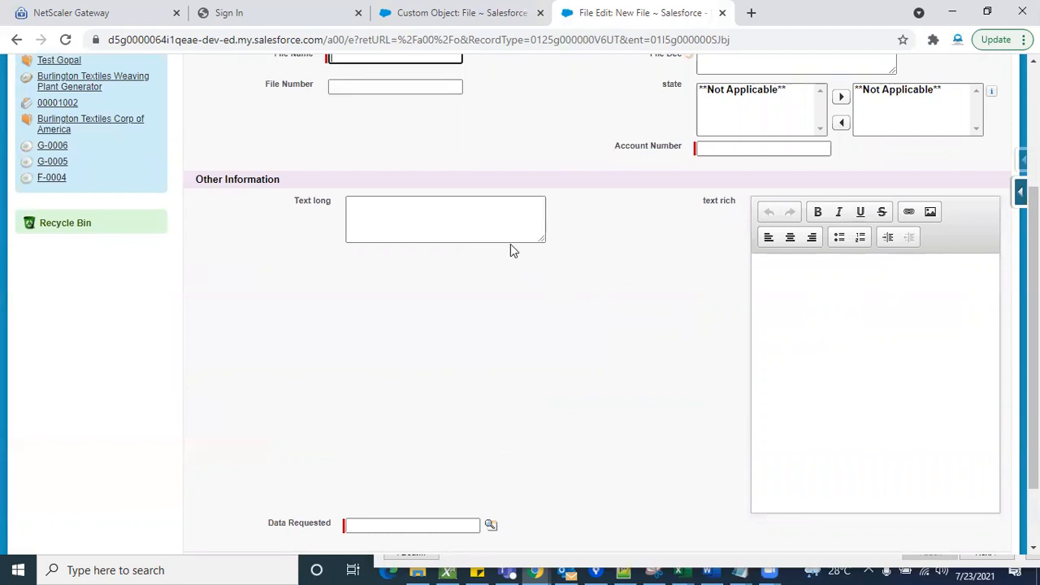
{"action": "left_click", "coordinate": [468, 14]}
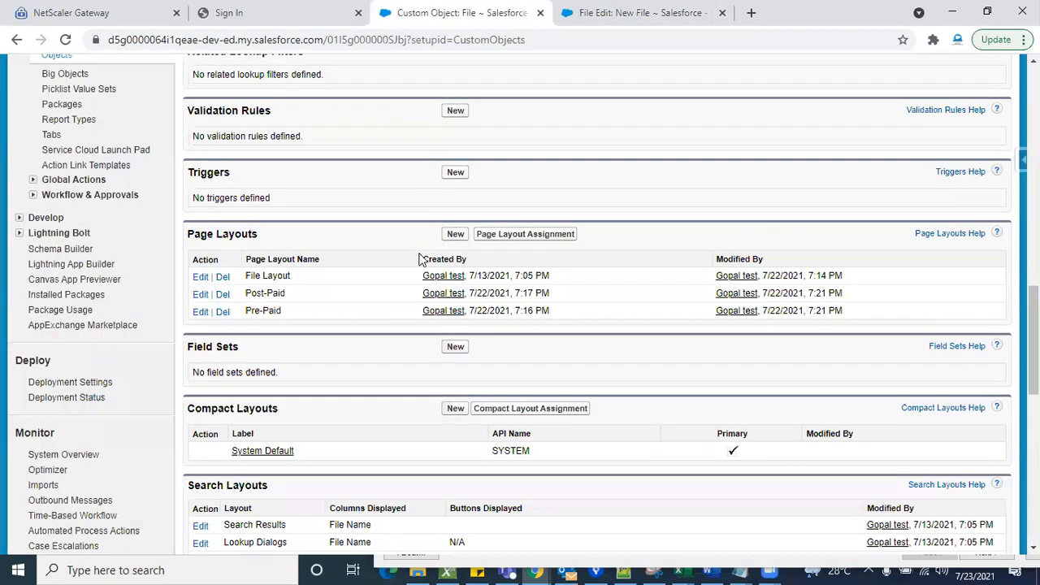
{"action": "left_click", "coordinate": [199, 312]}
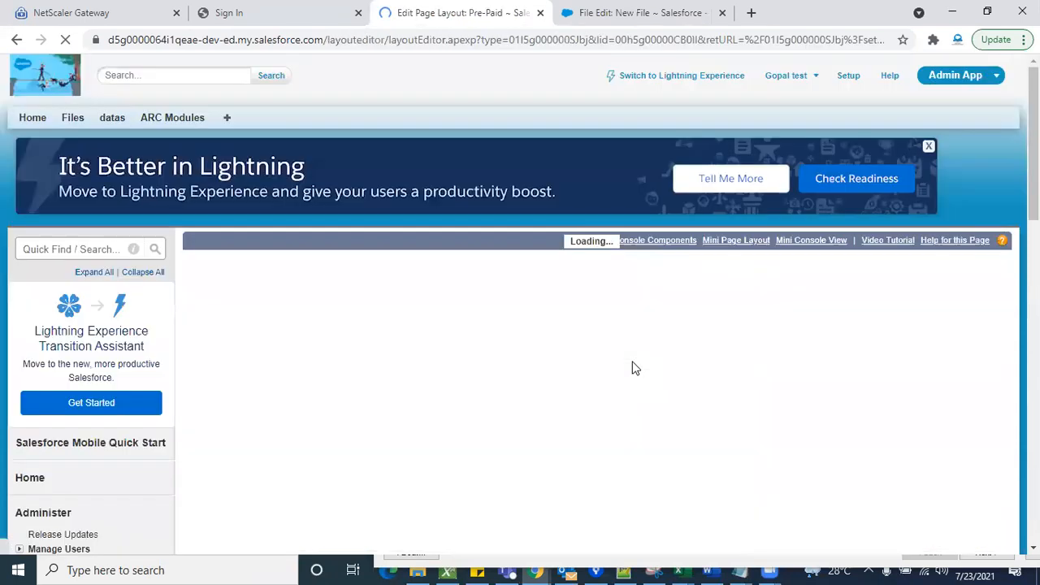
{"action": "scroll", "coordinate": [480, 459], "scroll_direction": "down", "scroll_amount": 10}
{"action": "scroll", "coordinate": [478, 455], "scroll_direction": "up", "scroll_amount": 10}
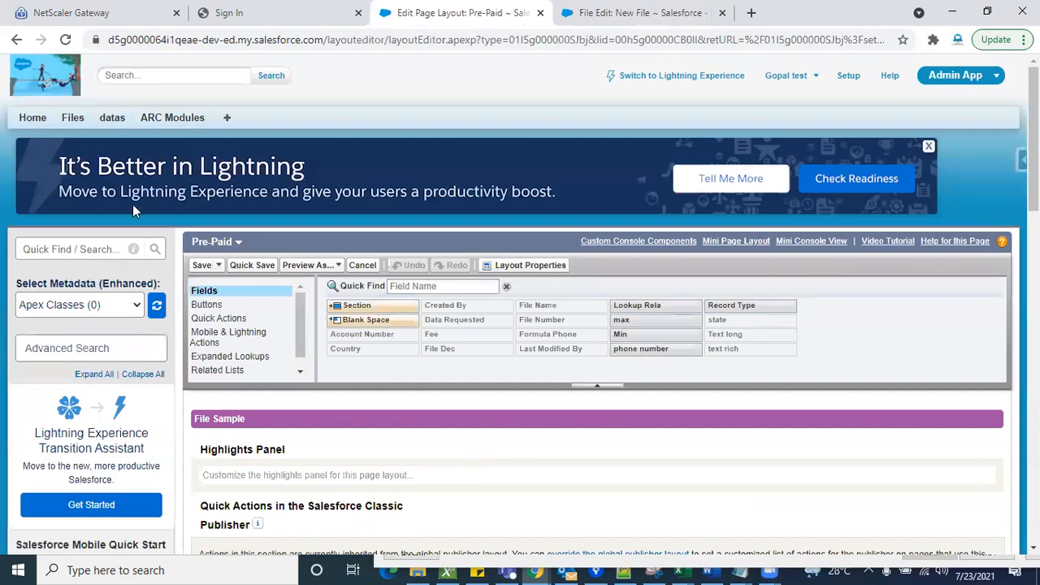
{"action": "left_click", "coordinate": [17, 40]}
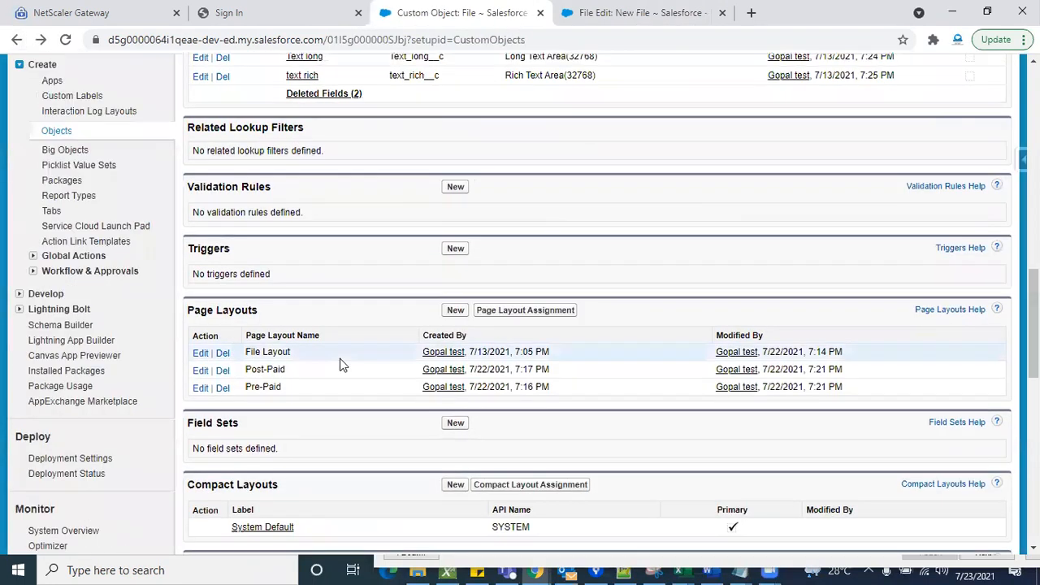
- Remove the Text long and text rich fields from the Post-Paid page layout and save it despite the missing Country field
{"action": "left_click", "coordinate": [200, 388]}
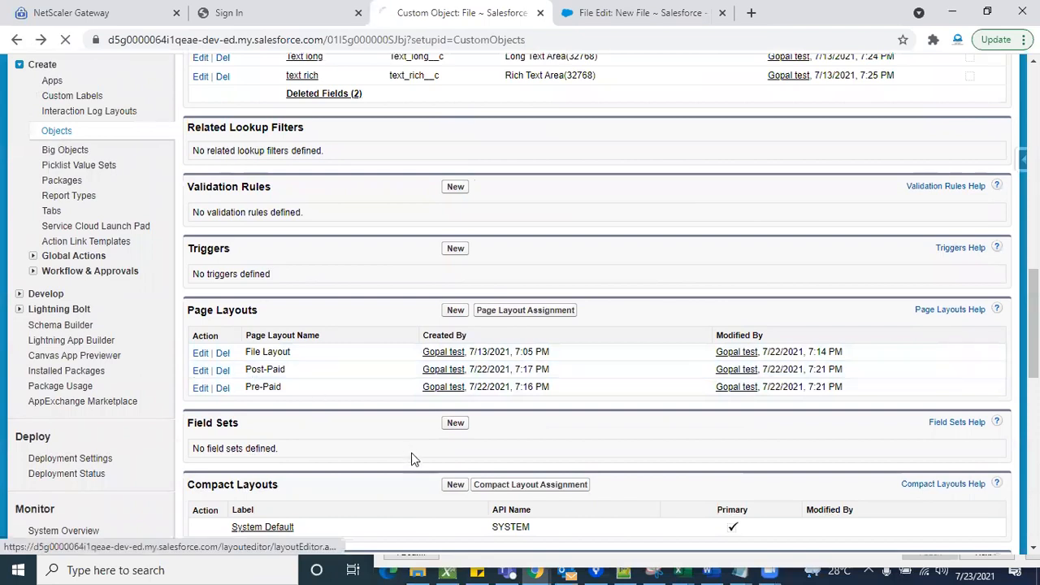
{"action": "scroll", "coordinate": [482, 447], "scroll_direction": "down", "scroll_amount": 10}
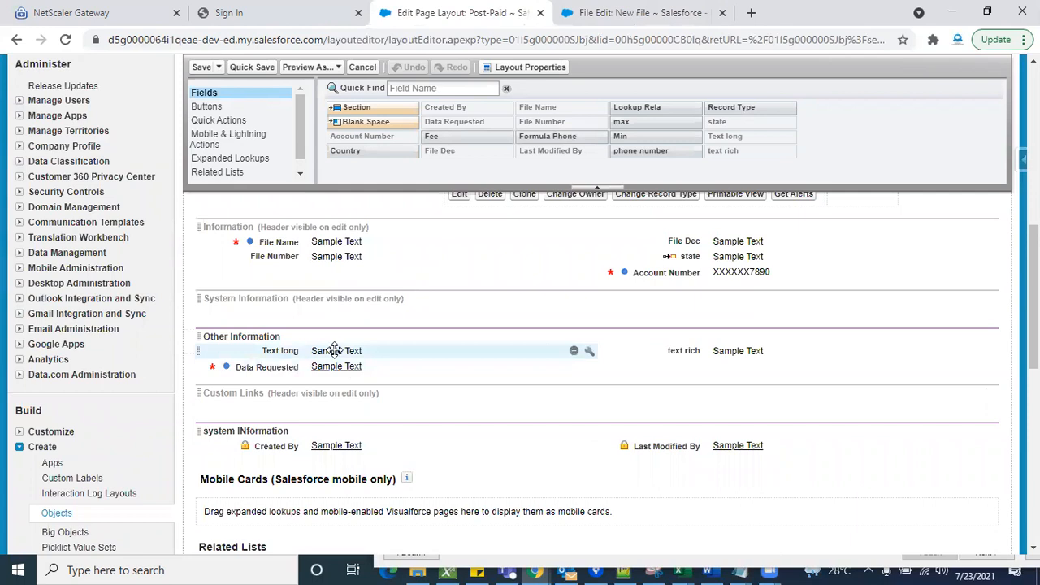
{"action": "left_click_drag", "start_coordinate": [333, 350], "coordinate": [483, 139]}
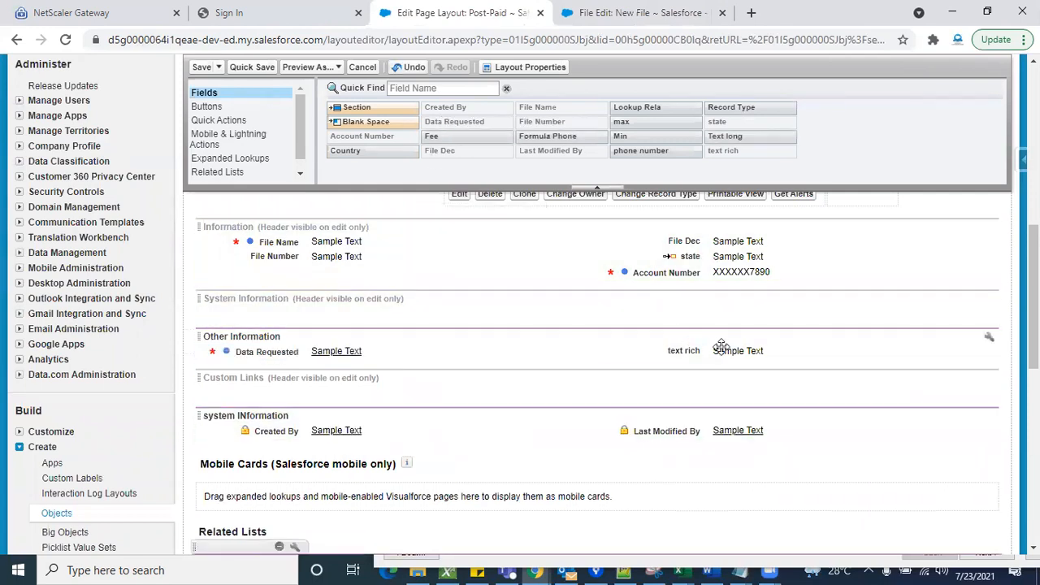
{"action": "left_click_drag", "start_coordinate": [726, 352], "coordinate": [649, 150]}
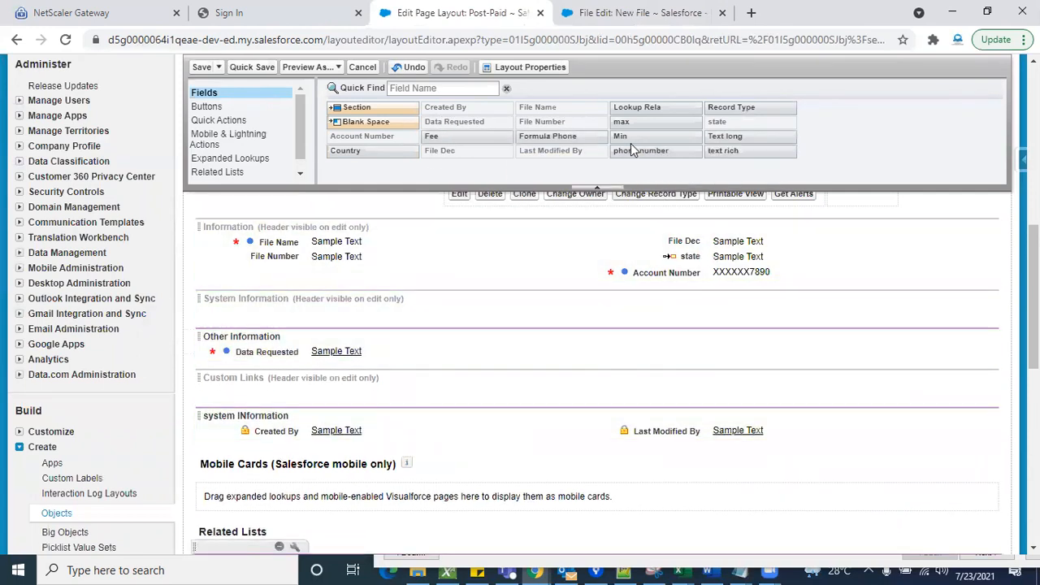
{"action": "left_click", "coordinate": [202, 67]}
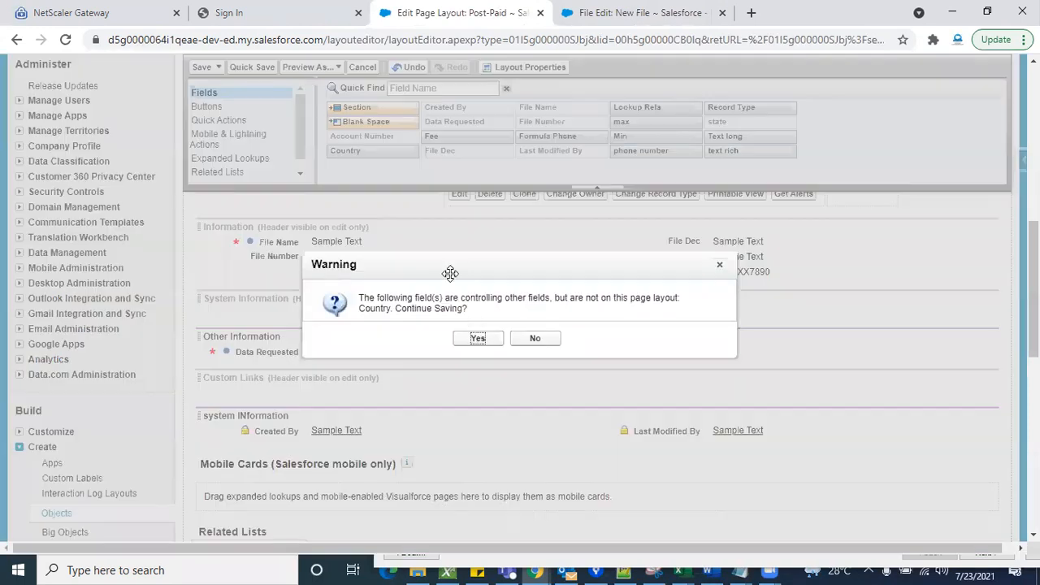
{"action": "left_click", "coordinate": [476, 337]}
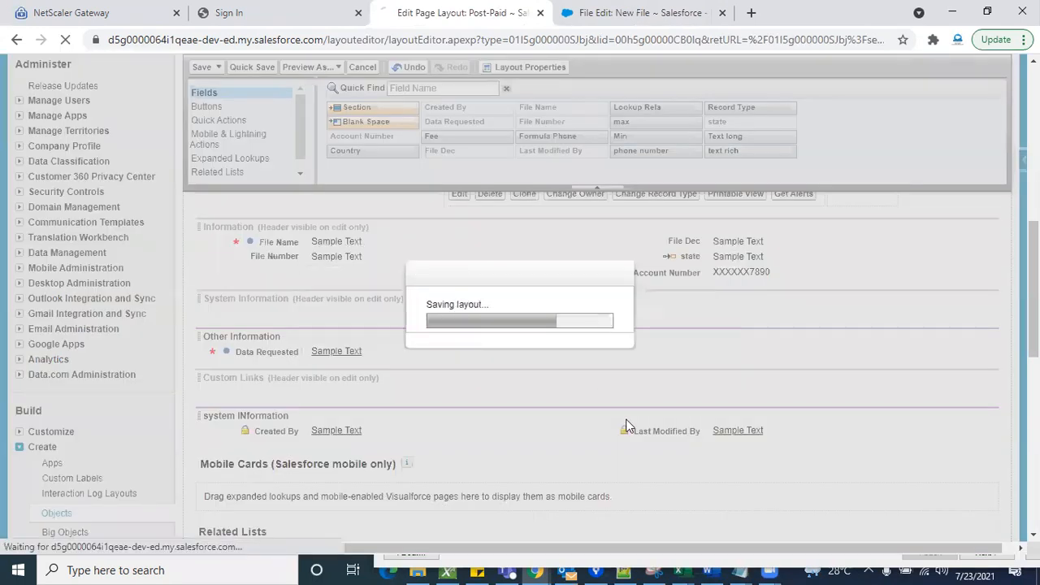
- Reload the Post-Paid New File form to check which fields the edited layout displays
{"action": "scroll", "coordinate": [558, 443], "scroll_direction": "down", "scroll_amount": 10}
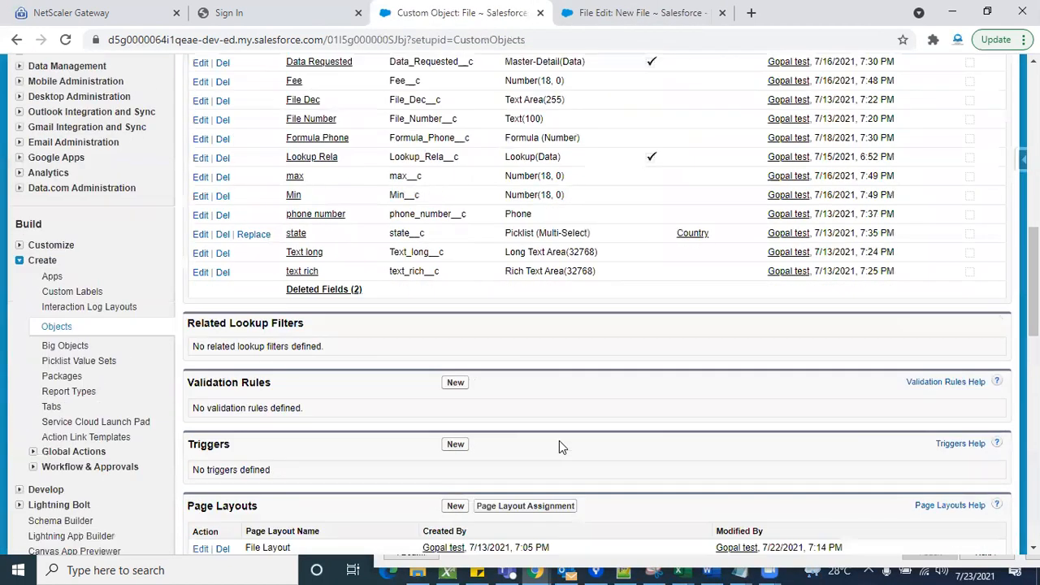
{"action": "left_click", "coordinate": [624, 13]}
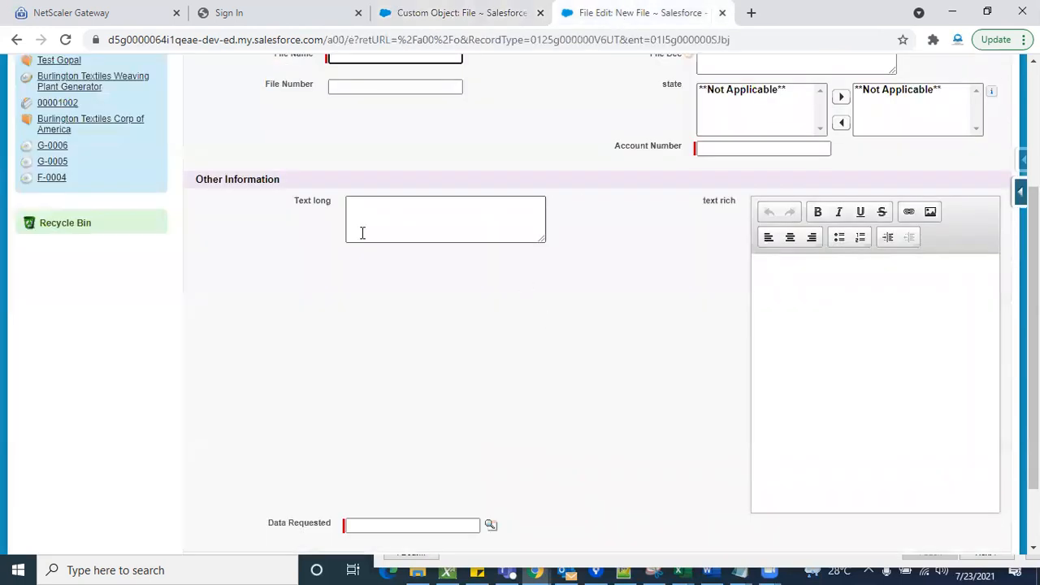
{"action": "left_click", "coordinate": [65, 39]}
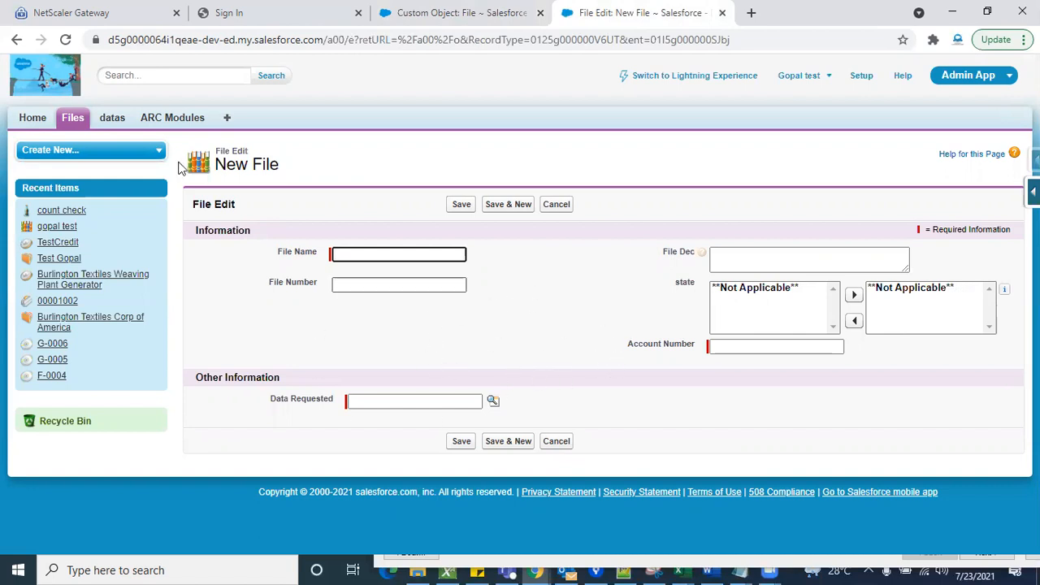
- Start a new File record from the Files home page with the Pre_paid record type
{"action": "left_click", "coordinate": [82, 127]}
{"action": "left_click", "coordinate": [460, 235]}
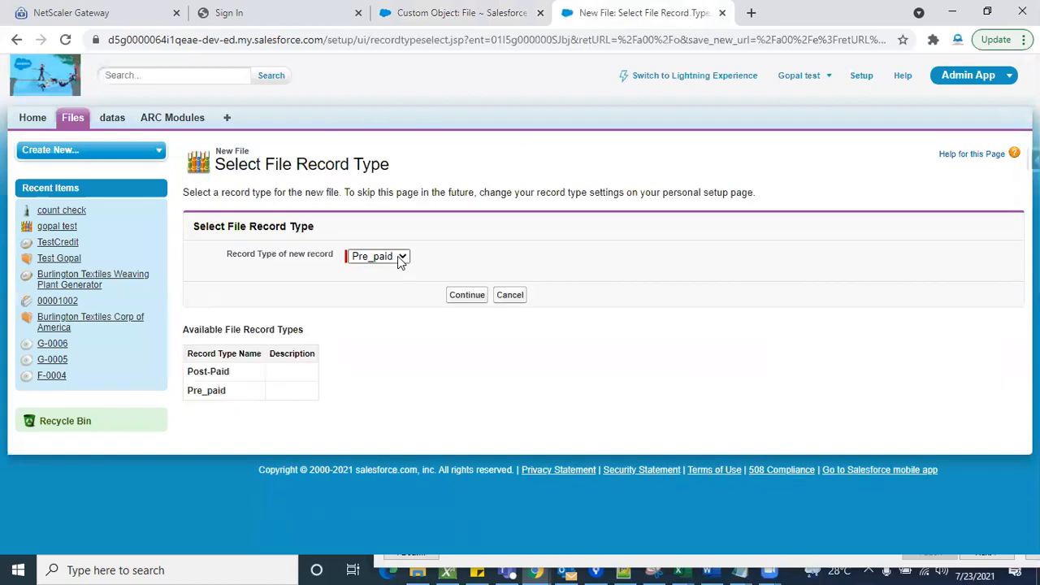
{"action": "left_click", "coordinate": [397, 255]}
{"action": "left_click", "coordinate": [455, 297]}
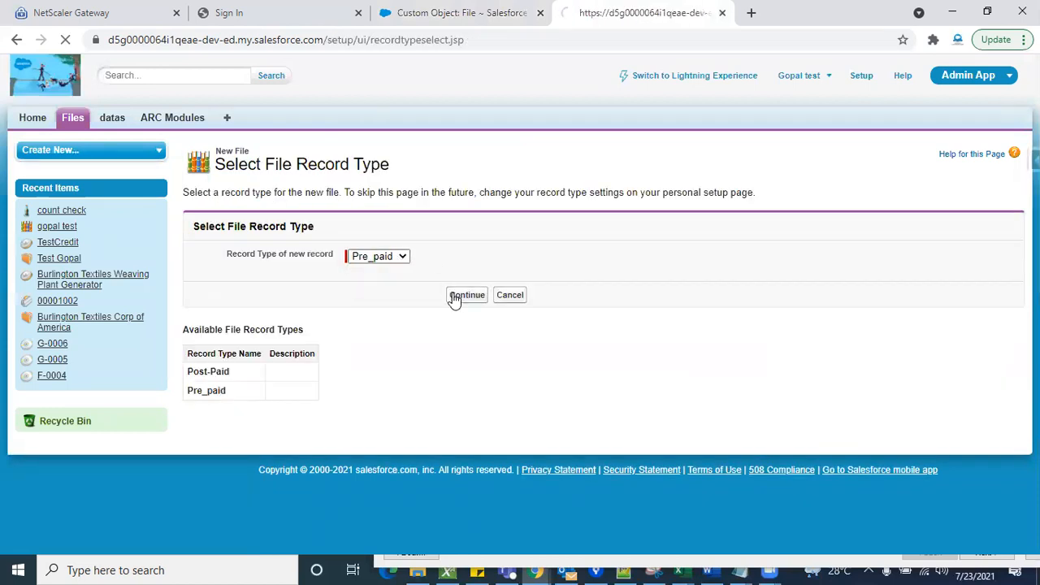
- Examine the Text long, text rich and Fee fields on the Pre_paid New File form, and cancel the new record
{"action": "scroll", "coordinate": [585, 349], "scroll_direction": "down", "scroll_amount": 3}
{"action": "scroll", "coordinate": [612, 357], "scroll_direction": "down", "scroll_amount": 1}
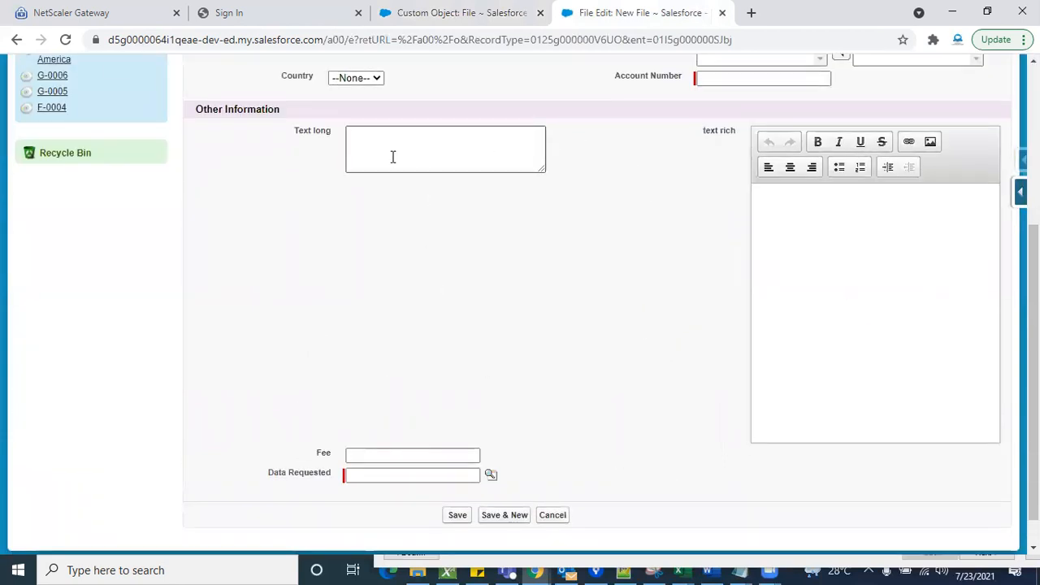
{"action": "left_click", "coordinate": [379, 455]}
{"action": "left_click", "coordinate": [486, 147]}
{"action": "left_click", "coordinate": [831, 294]}
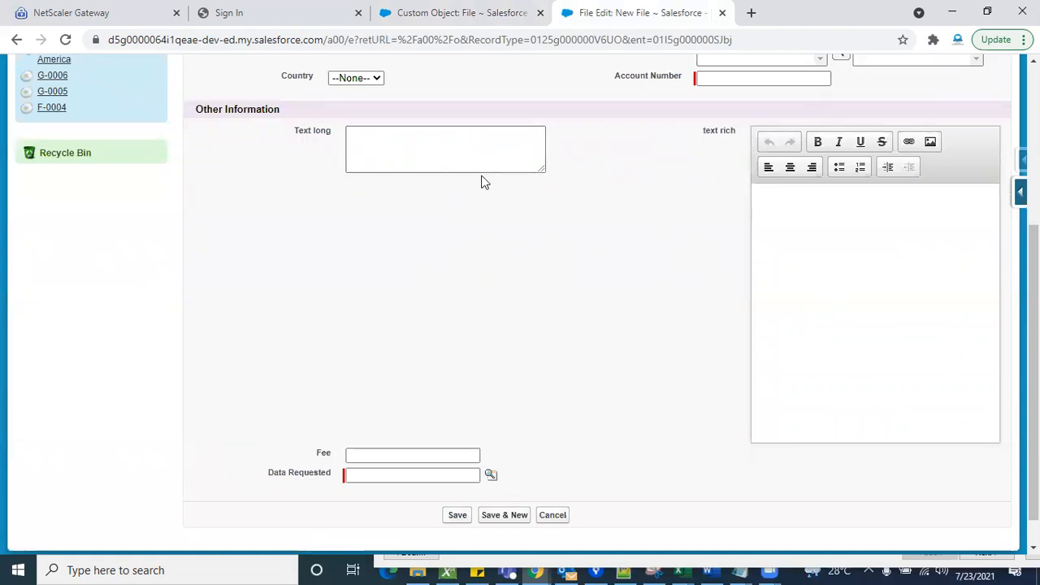
{"action": "scroll", "coordinate": [613, 305], "scroll_direction": "up", "scroll_amount": 3}
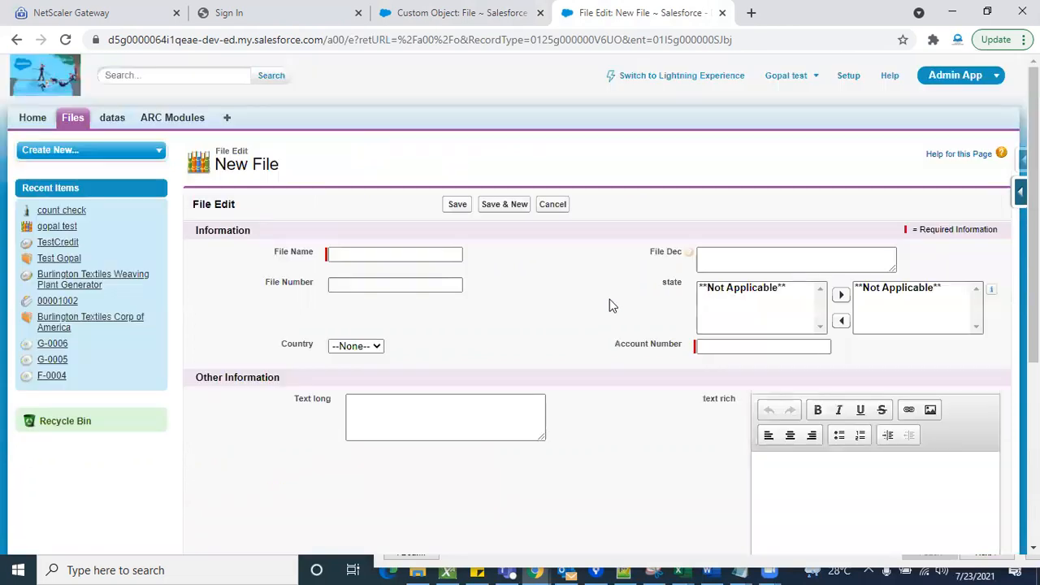
{"action": "left_click", "coordinate": [555, 205]}
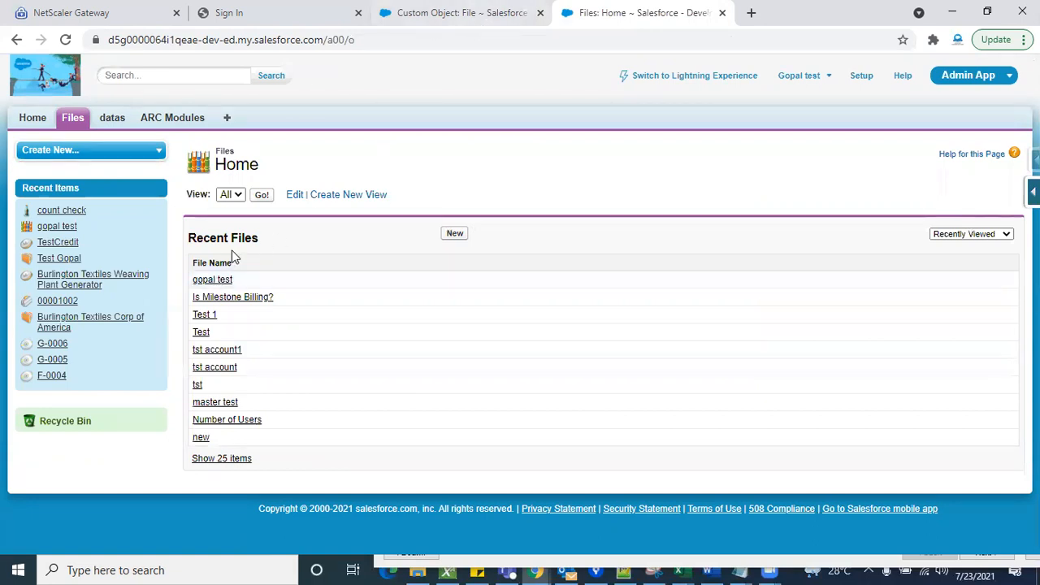
- Open the first recent File record and examine its Open Activities, Activity History and datas related lists
{"action": "left_click", "coordinate": [203, 280]}
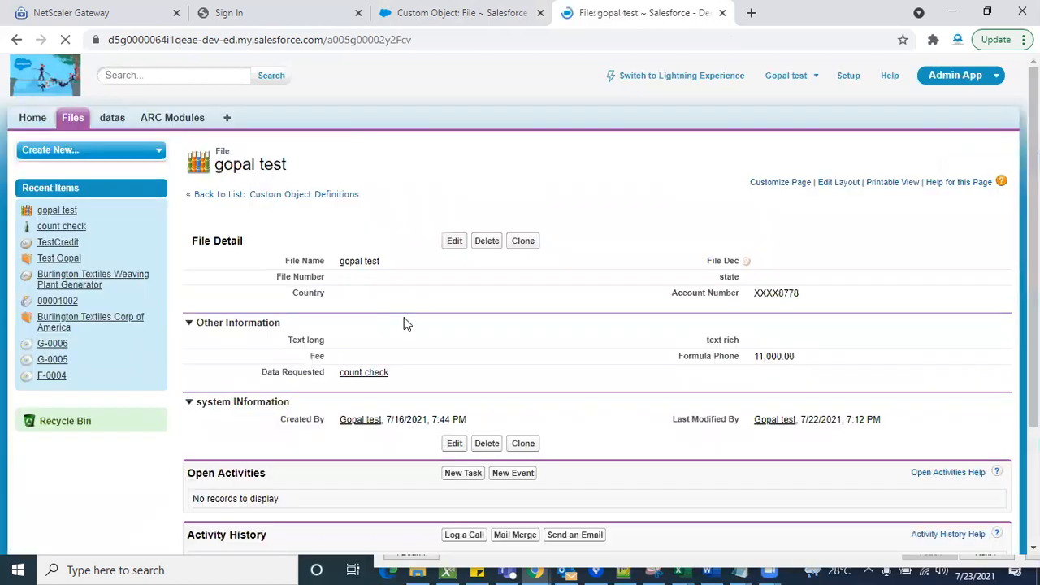
{"action": "scroll", "coordinate": [407, 324], "scroll_direction": "down", "scroll_amount": 3}
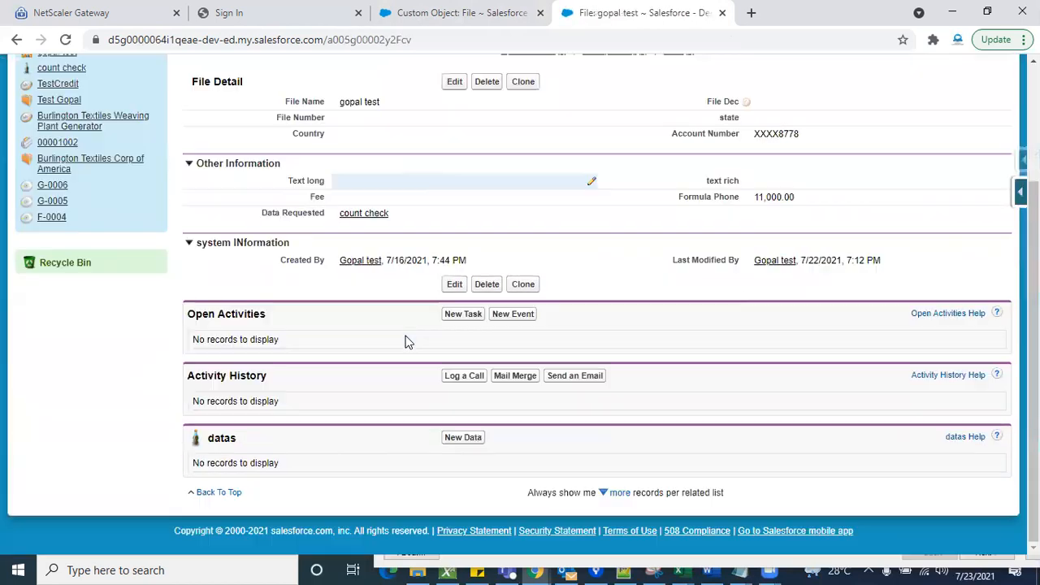
{"action": "triple_click", "coordinate": [239, 314]}
{"action": "triple_click", "coordinate": [229, 379]}
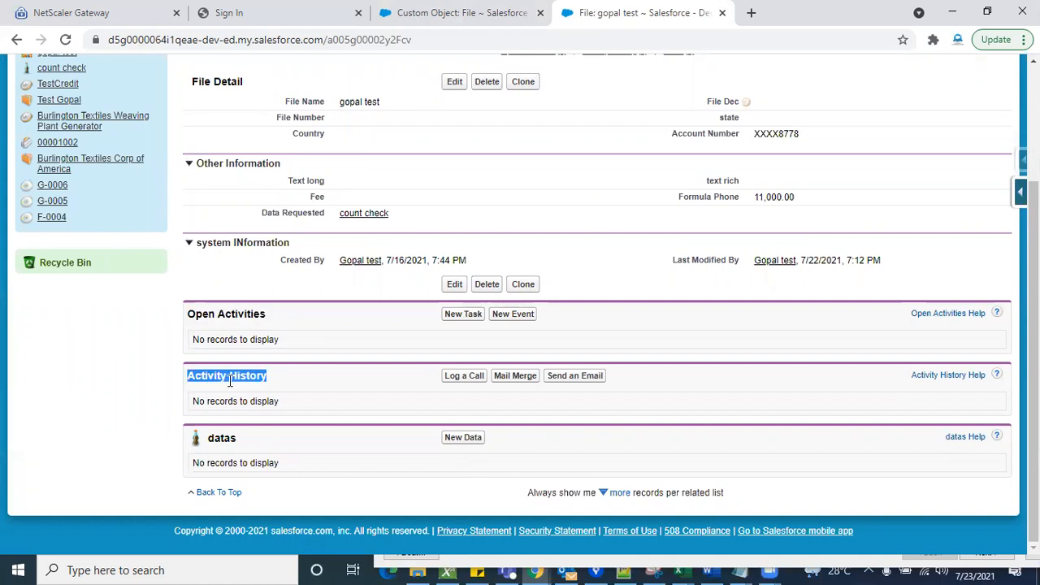
{"action": "triple_click", "coordinate": [231, 437]}
{"action": "left_click_drag", "start_coordinate": [231, 437], "coordinate": [314, 353]}
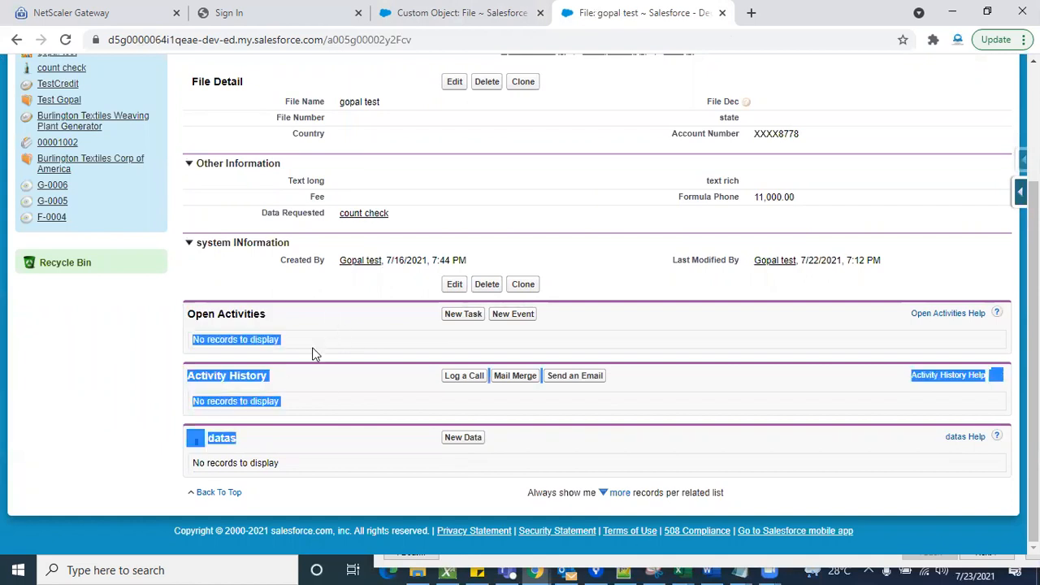
{"action": "left_click", "coordinate": [367, 363]}
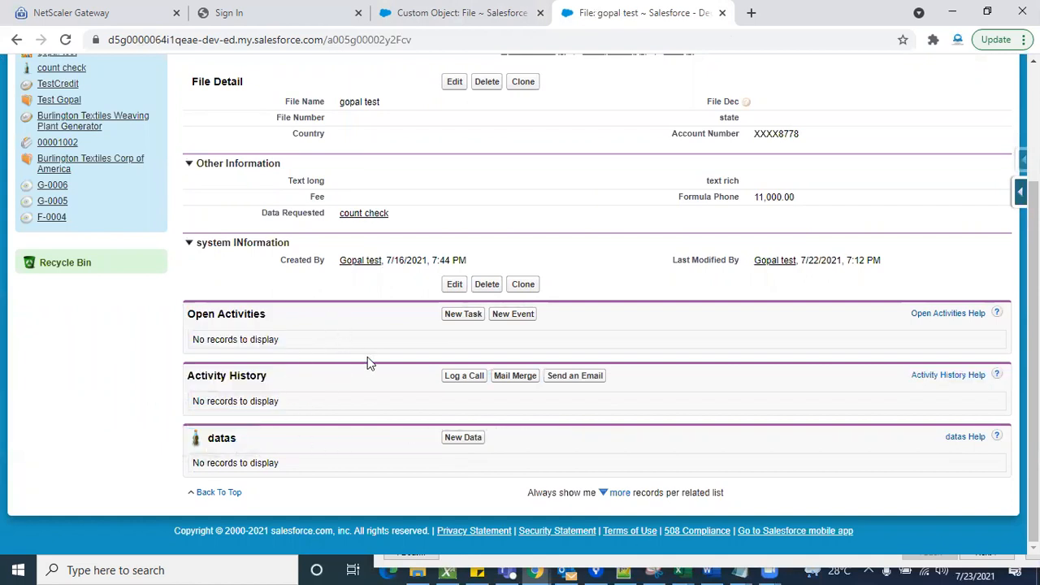
{"action": "scroll", "coordinate": [368, 339], "scroll_direction": "up", "scroll_amount": 3}
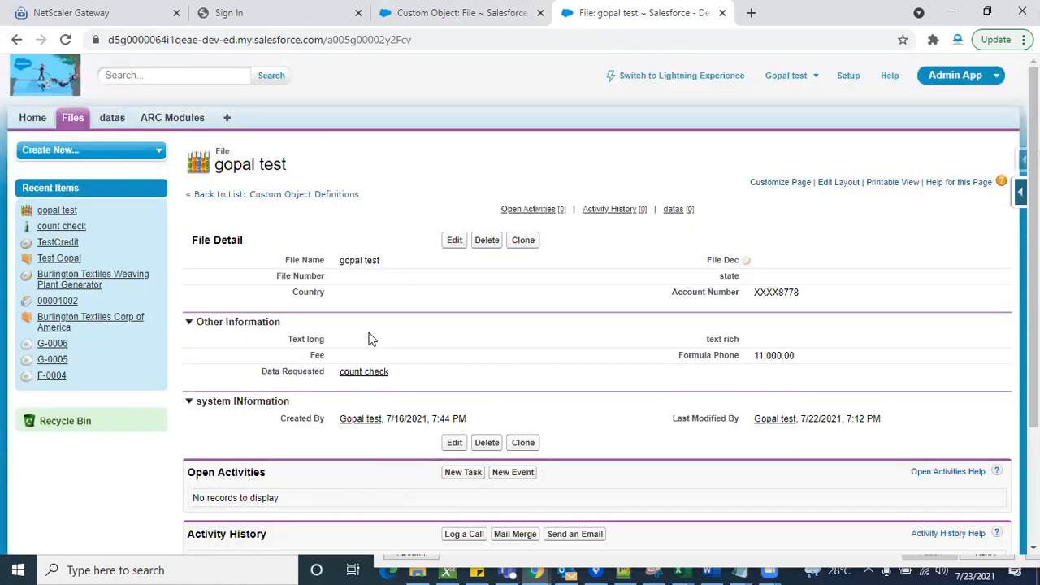
- Open the record's File Layout for editing and display the related lists available for it
{"action": "left_click", "coordinate": [845, 189]}
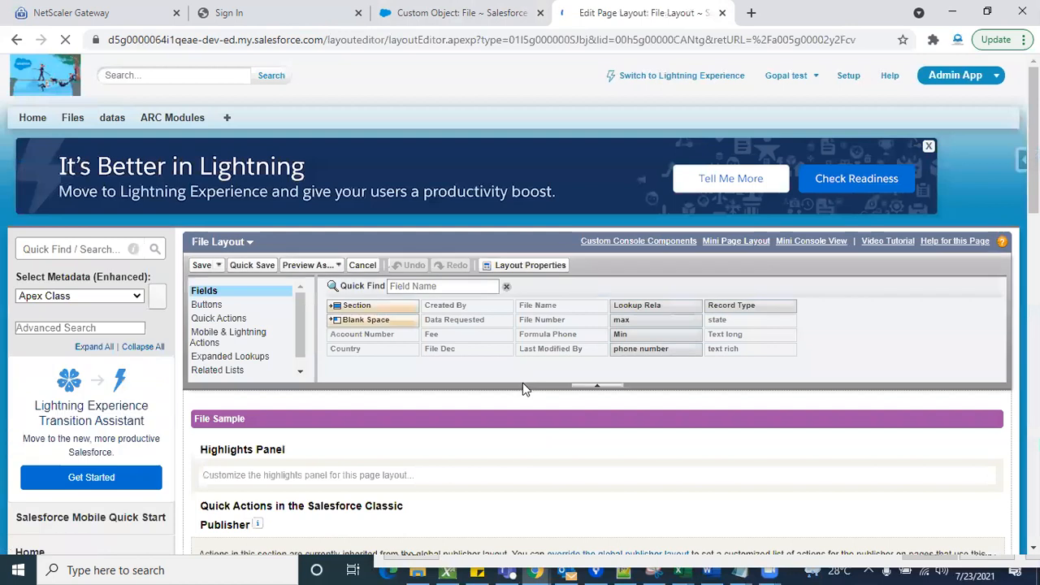
{"action": "scroll", "coordinate": [522, 388], "scroll_direction": "down", "scroll_amount": 6}
{"action": "scroll", "coordinate": [522, 383], "scroll_direction": "down", "scroll_amount": 5}
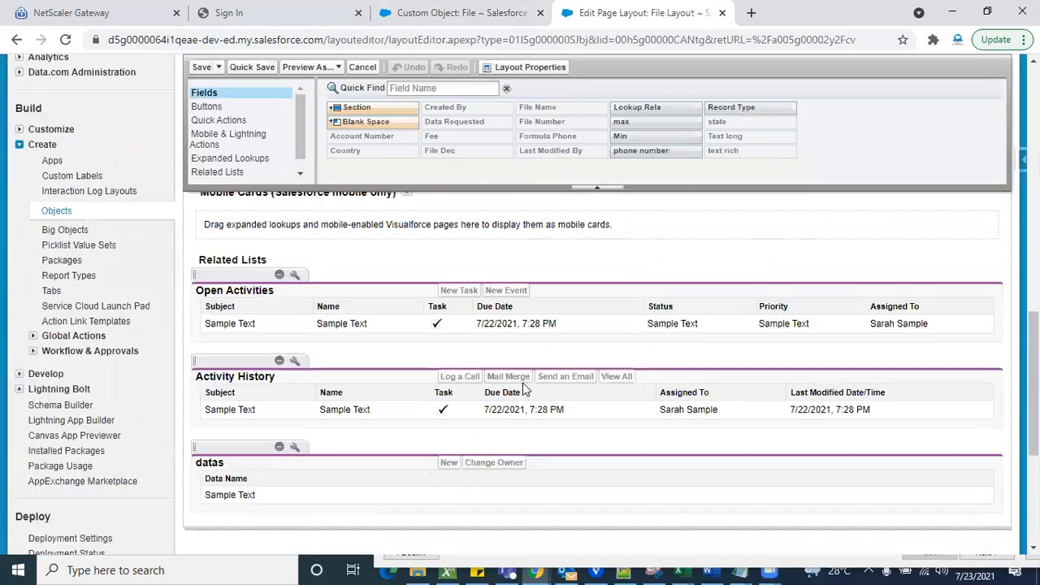
{"action": "left_click", "coordinate": [300, 172]}
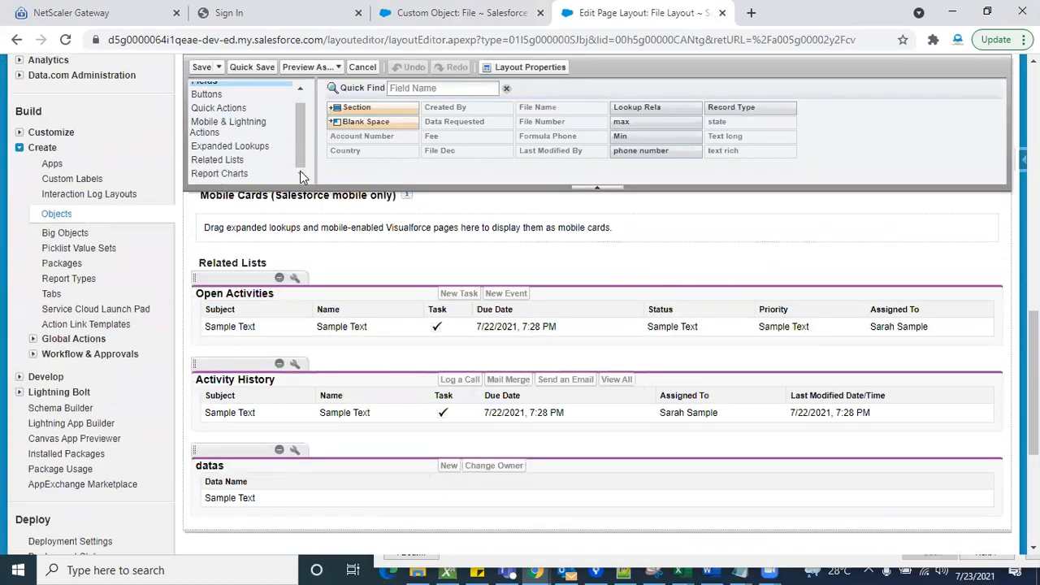
{"action": "left_click", "coordinate": [237, 161]}
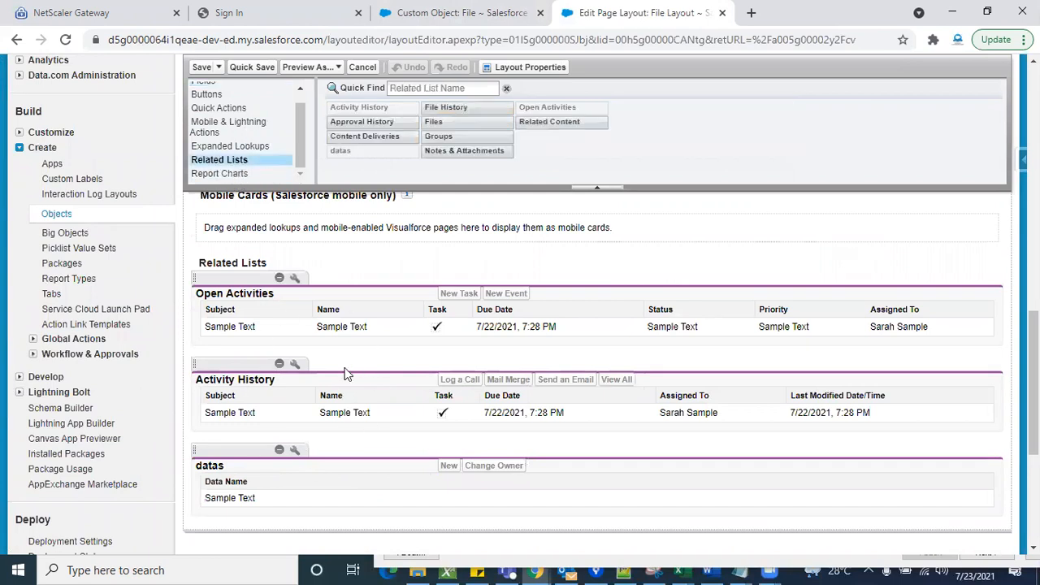
{"action": "scroll", "coordinate": [344, 373], "scroll_direction": "up", "scroll_amount": 1}
{"action": "scroll", "coordinate": [344, 373], "scroll_direction": "down", "scroll_amount": 2}
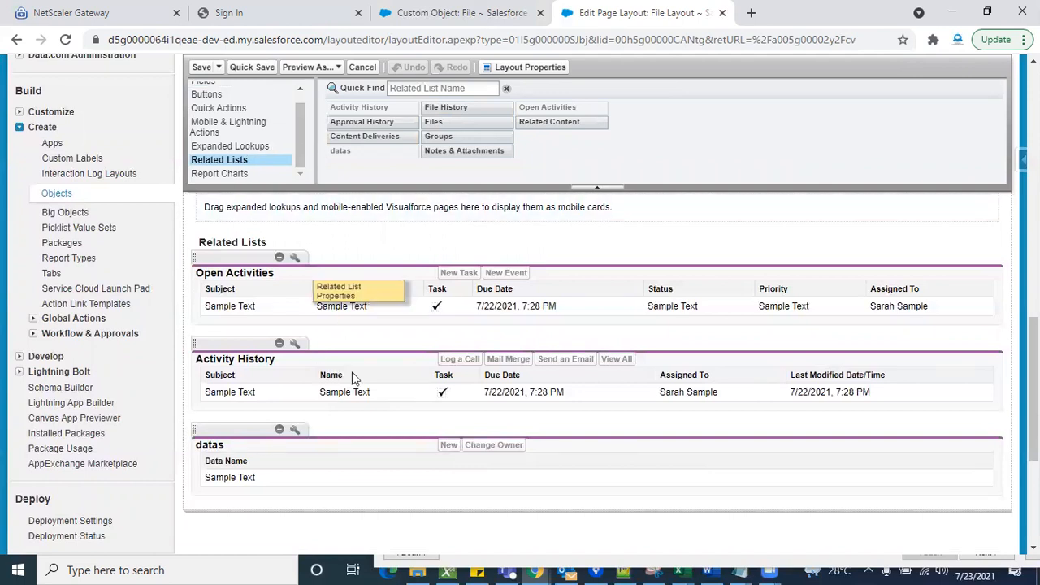
- Remove the Open Activities, Activity History and datas related lists from the File Layout and save the layout
{"action": "left_click", "coordinate": [280, 259]}
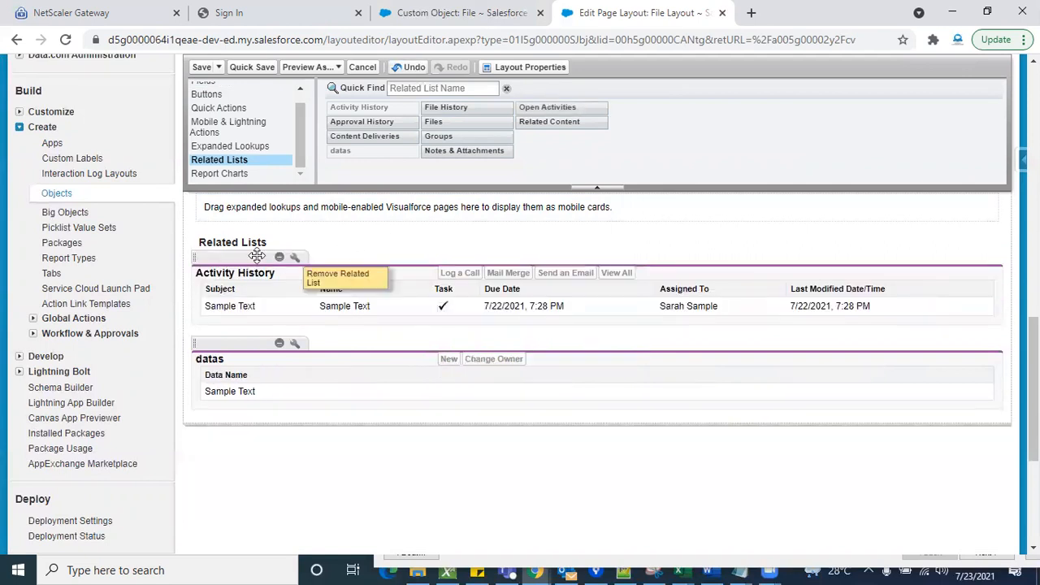
{"action": "left_click_drag", "start_coordinate": [256, 256], "coordinate": [443, 124]}
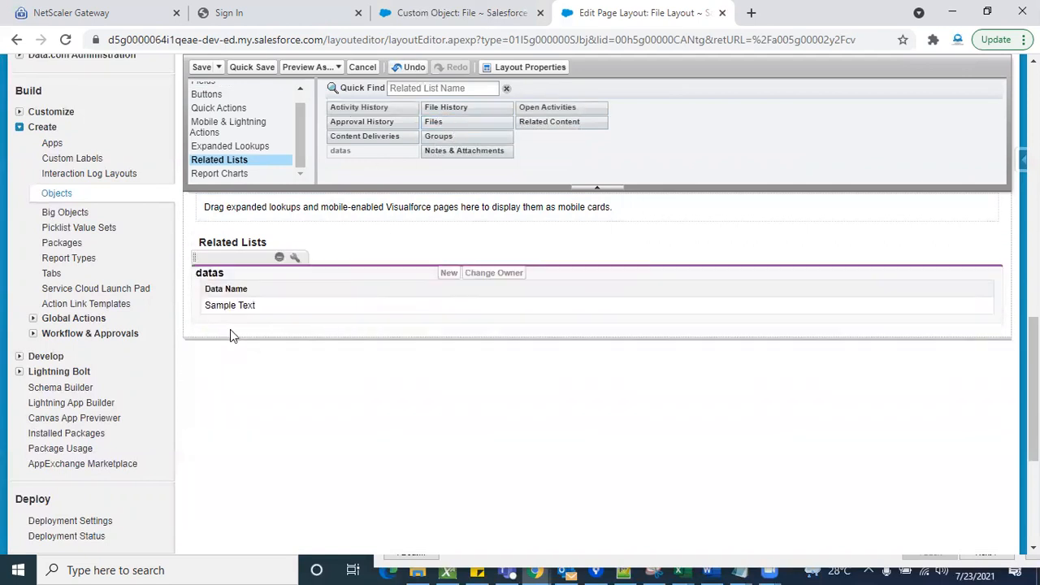
{"action": "left_click_drag", "start_coordinate": [277, 259], "coordinate": [275, 258]}
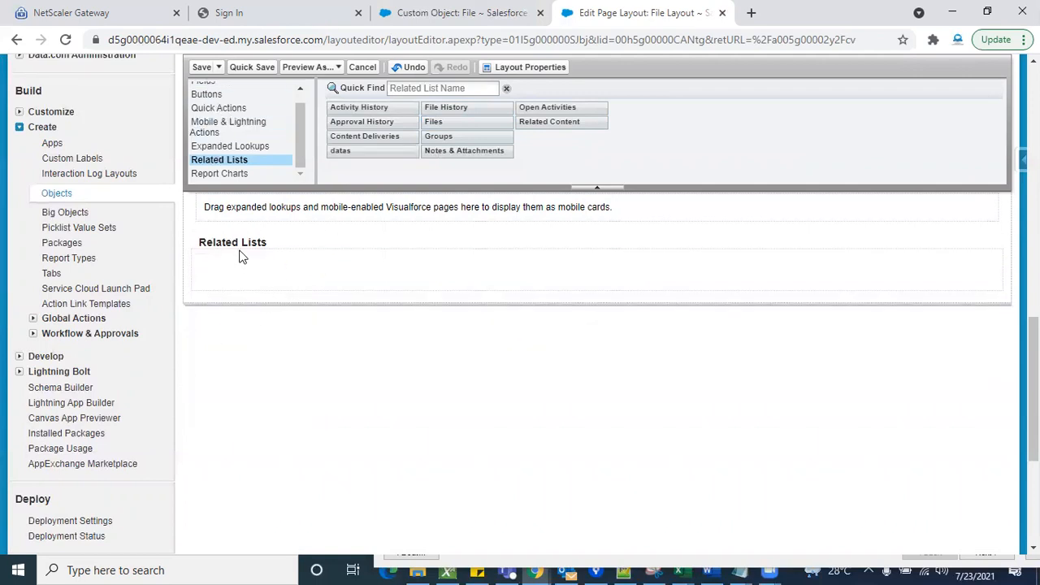
{"action": "left_click", "coordinate": [201, 67]}
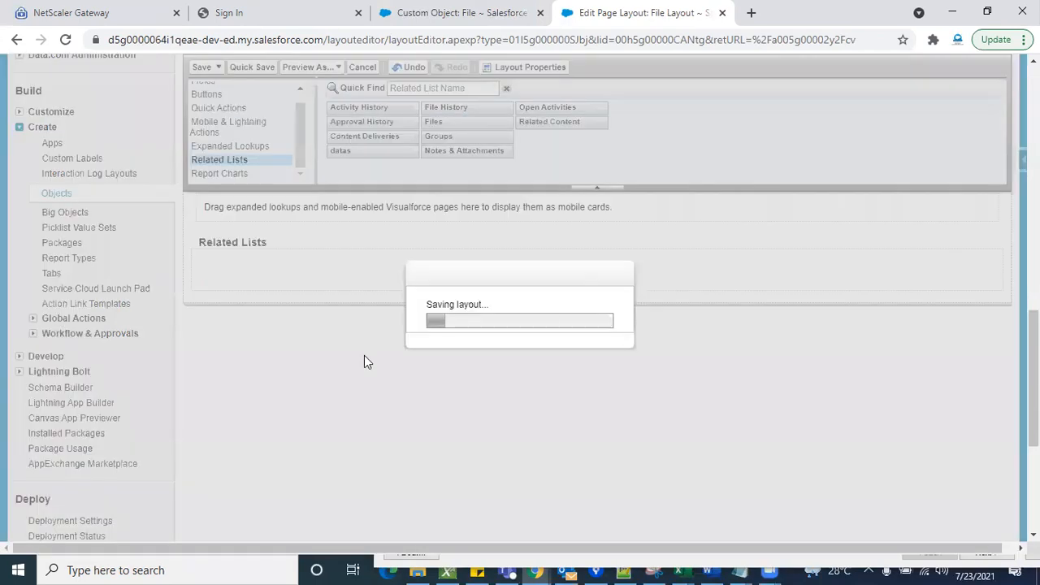
- Reopen the record's File Layout for editing and display the related lists available for it
{"action": "left_click", "coordinate": [477, 14]}
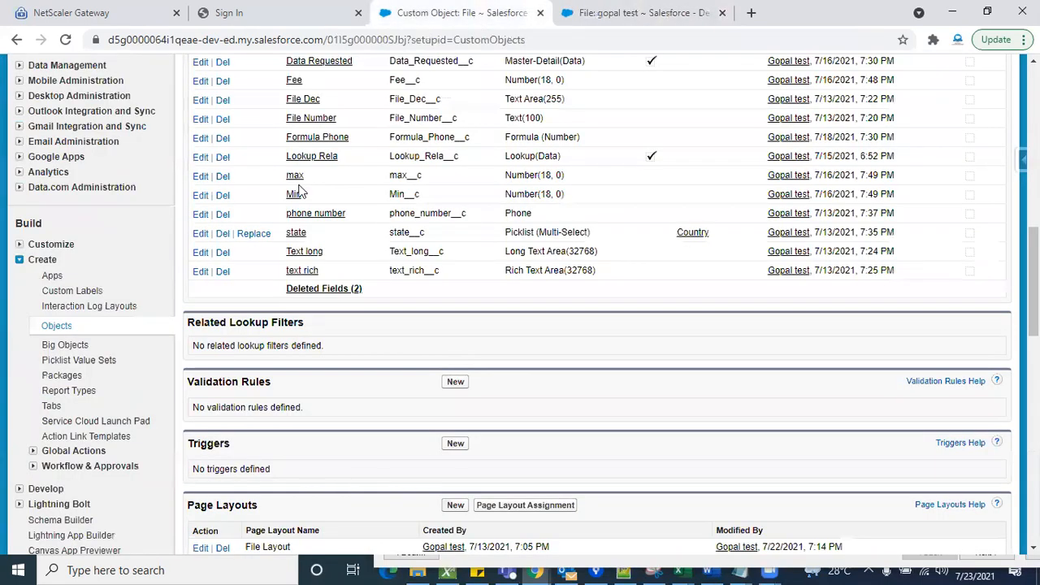
{"action": "left_click", "coordinate": [601, 11]}
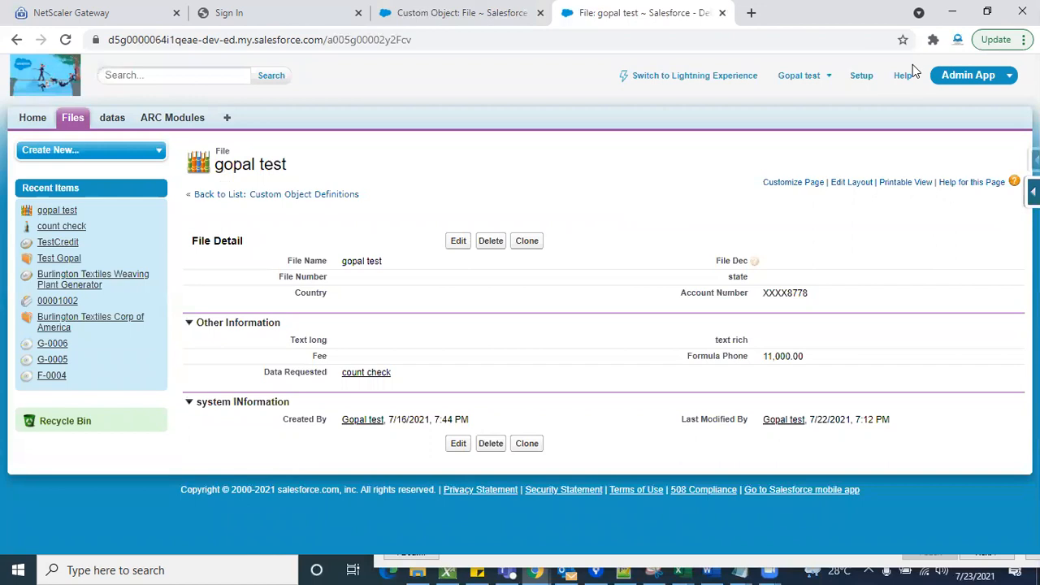
{"action": "left_click", "coordinate": [867, 186]}
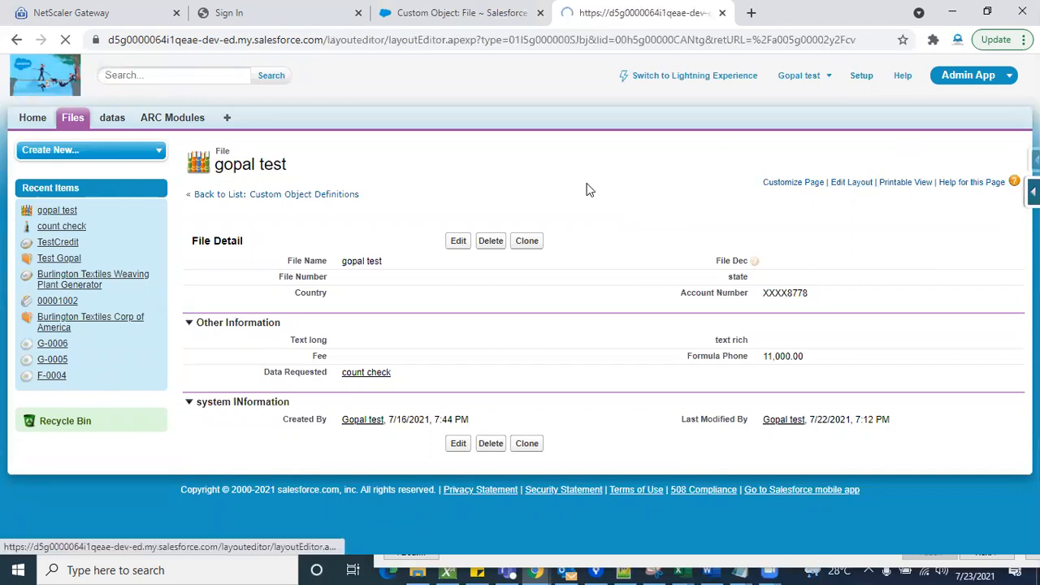
{"action": "scroll", "coordinate": [445, 420], "scroll_direction": "down", "scroll_amount": 1}
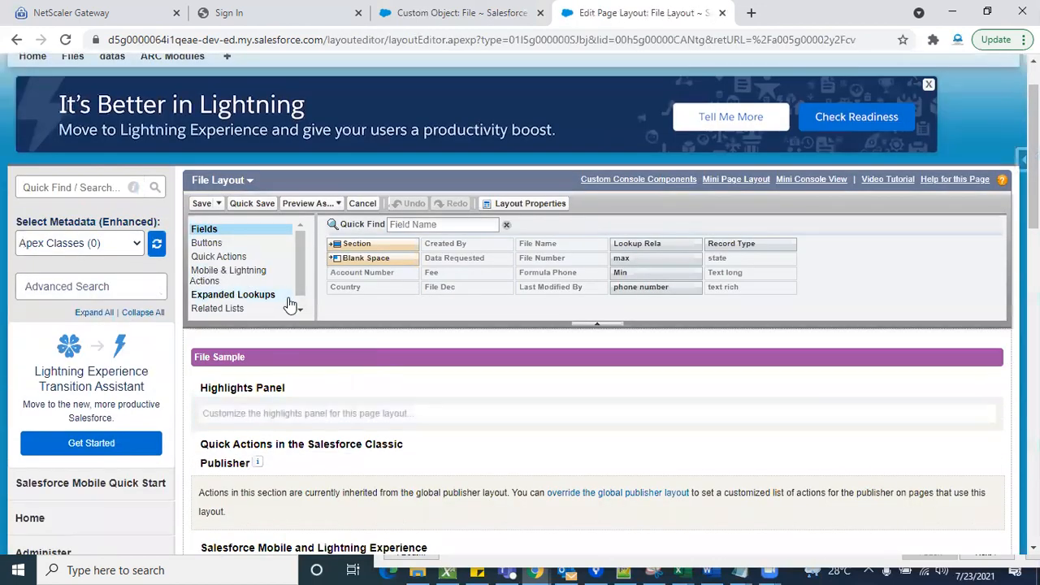
{"action": "left_click", "coordinate": [301, 305]}
{"action": "left_click", "coordinate": [259, 298]}
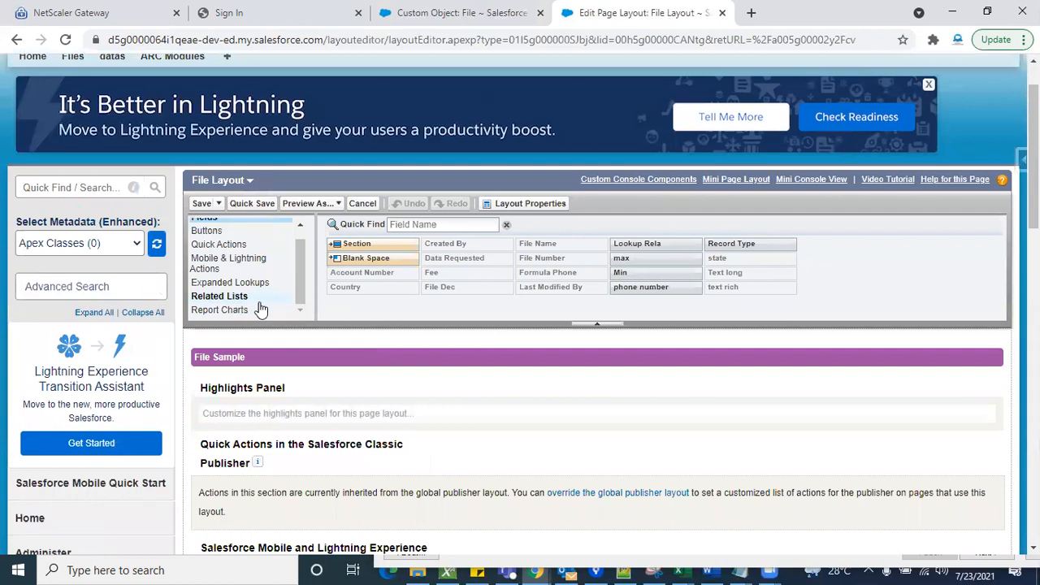
{"action": "scroll", "coordinate": [440, 444], "scroll_direction": "down", "scroll_amount": 10}
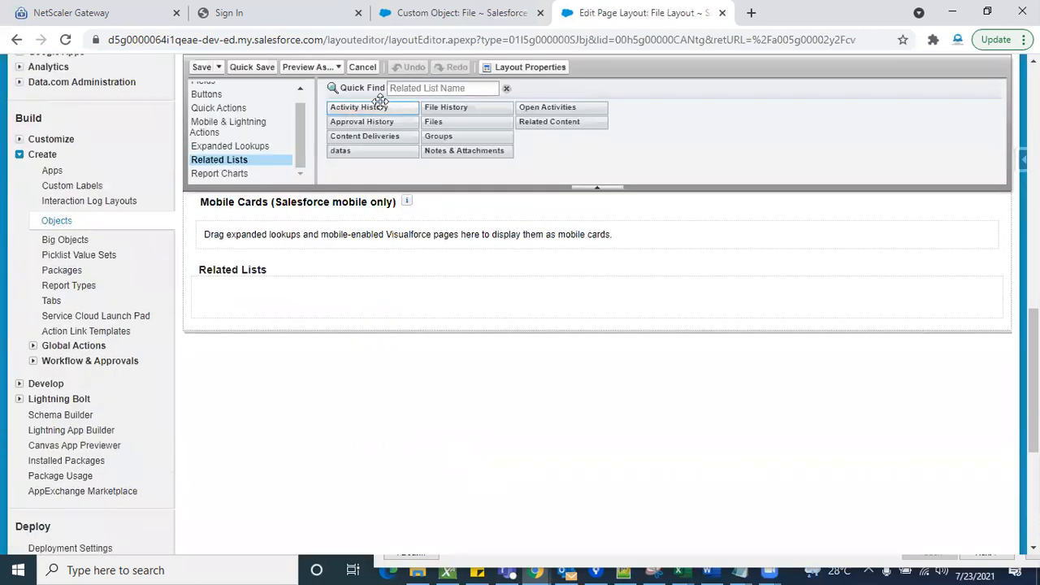
- Add the Activity History, File History and Open Activities related lists to the File Layout and save it, overwriting users' related list customizations
{"action": "left_click_drag", "start_coordinate": [370, 107], "coordinate": [294, 286]}
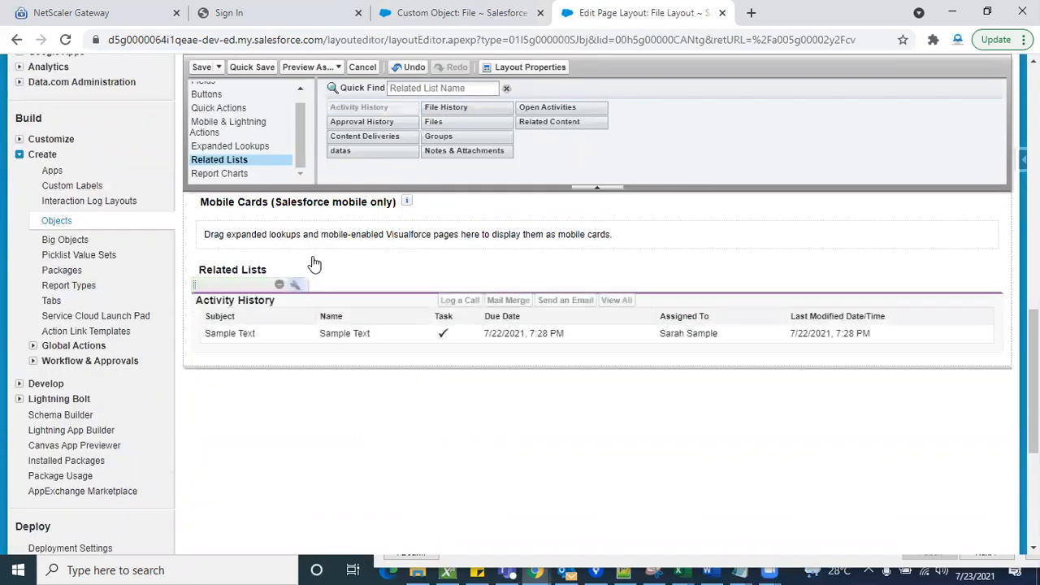
{"action": "left_click_drag", "start_coordinate": [445, 123], "coordinate": [303, 353]}
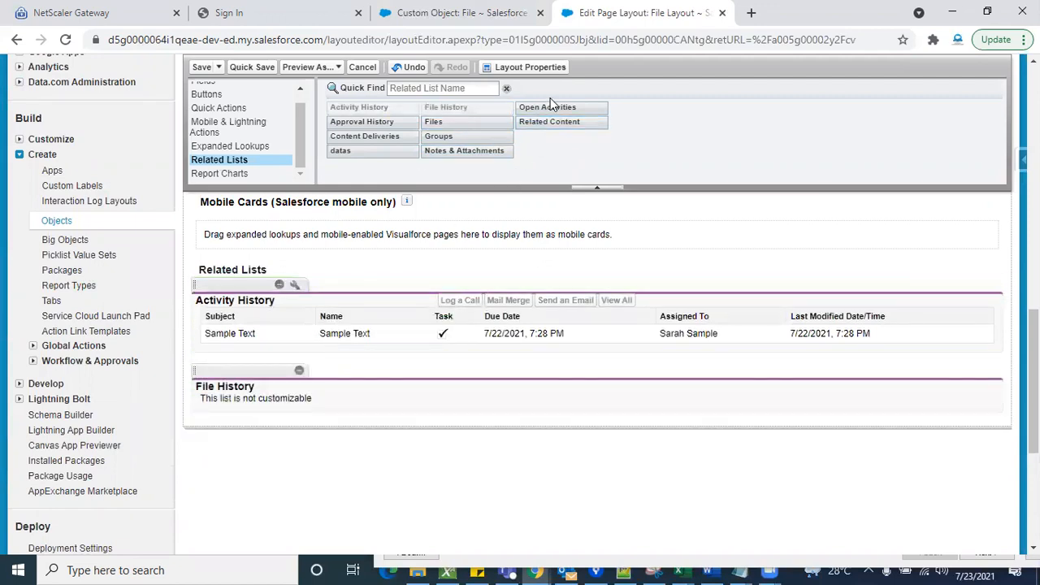
{"action": "left_click", "coordinate": [536, 122]}
{"action": "left_click_drag", "start_coordinate": [549, 105], "coordinate": [223, 419]}
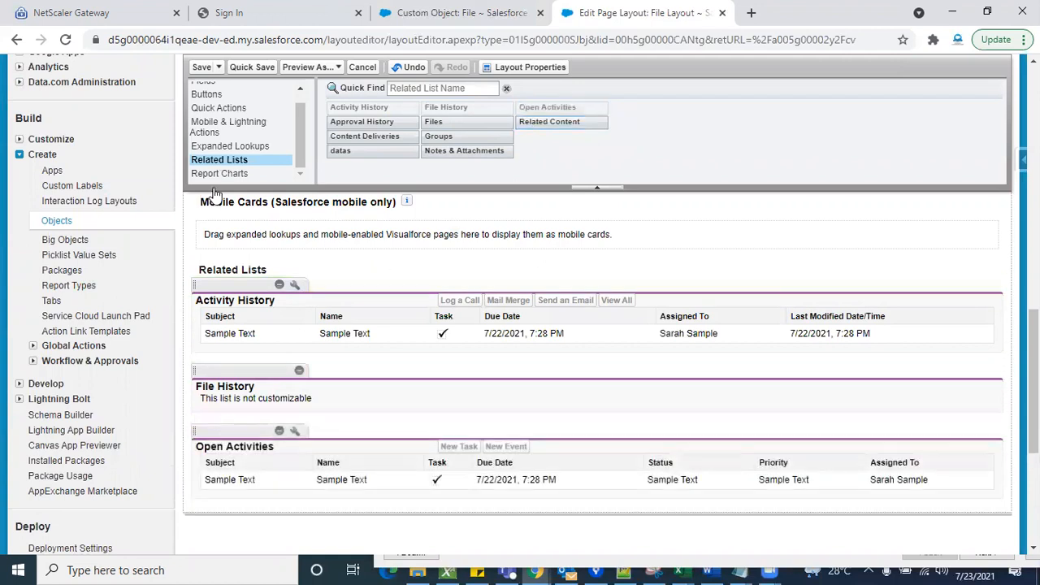
{"action": "left_click", "coordinate": [201, 68]}
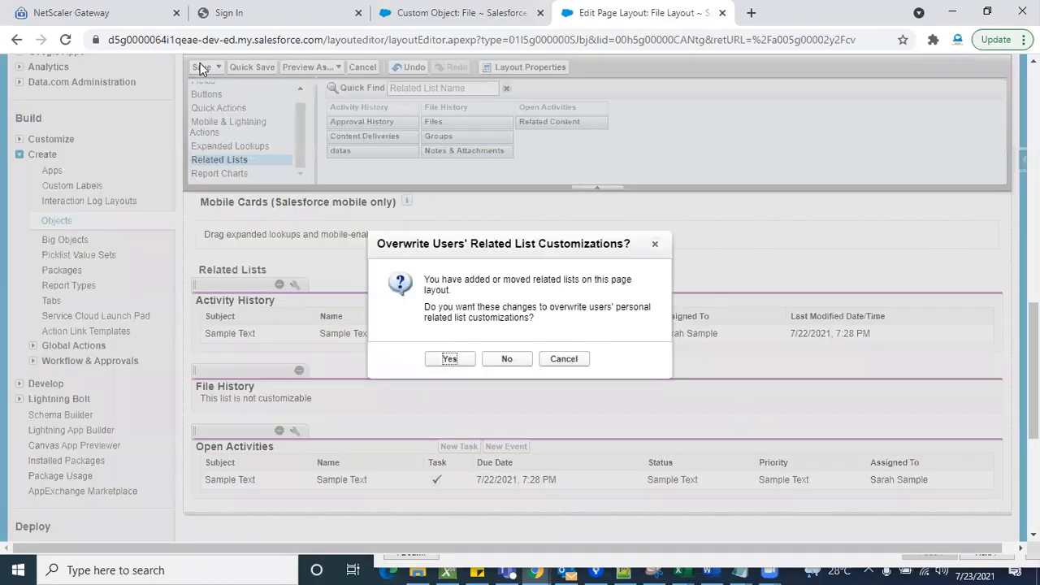
{"action": "left_click", "coordinate": [449, 358]}
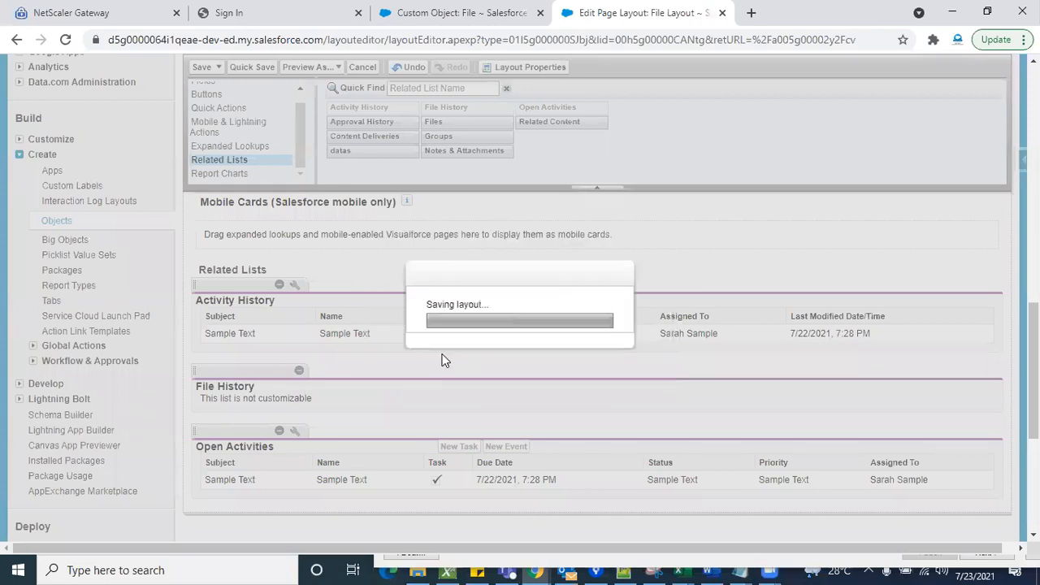
{"action": "scroll", "coordinate": [560, 396], "scroll_direction": "down", "scroll_amount": 3}
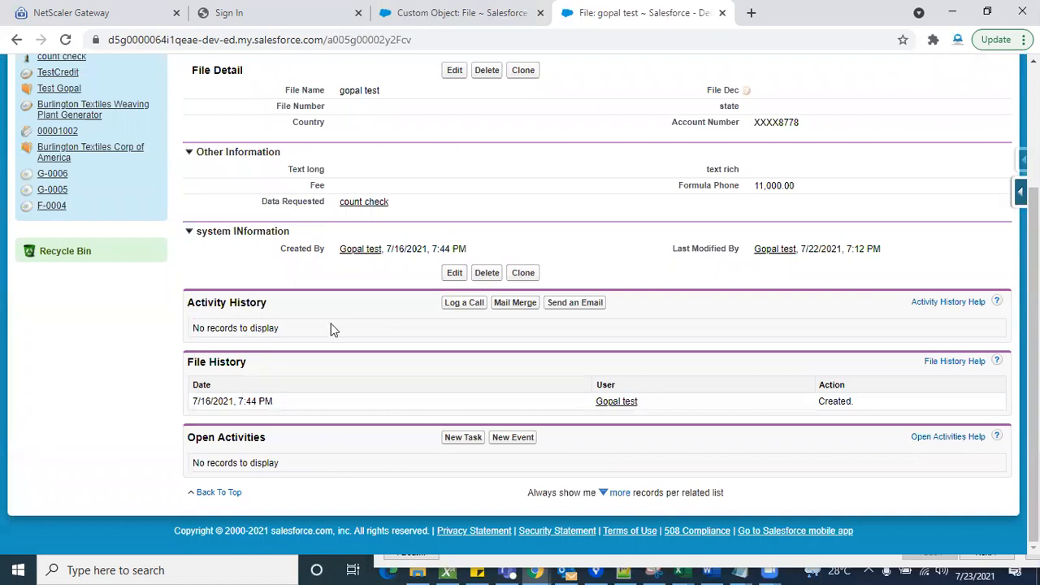
{"action": "scroll", "coordinate": [327, 407], "scroll_direction": "up", "scroll_amount": 3}
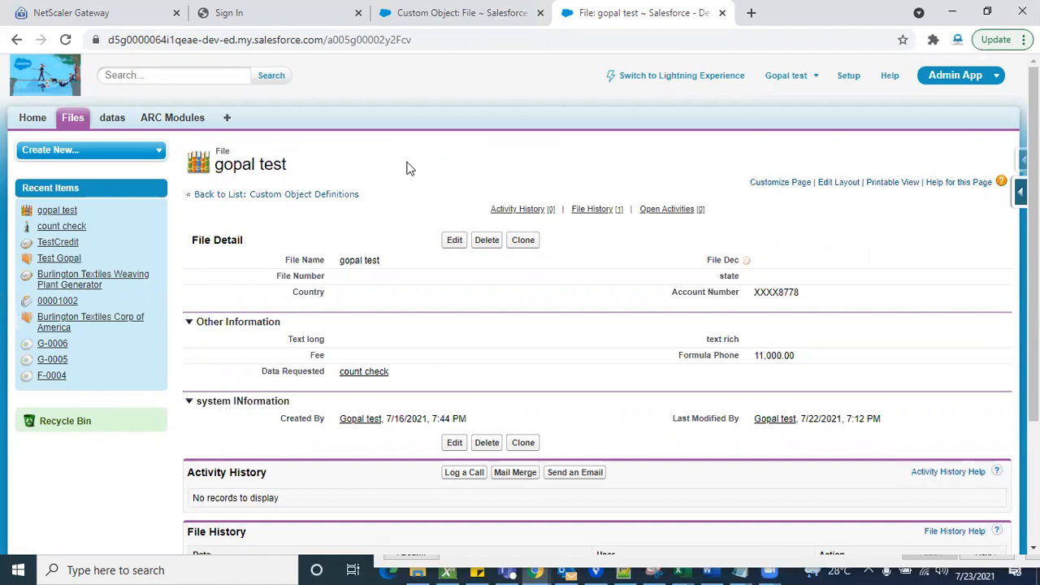
{"action": "double_click", "coordinate": [342, 293]}
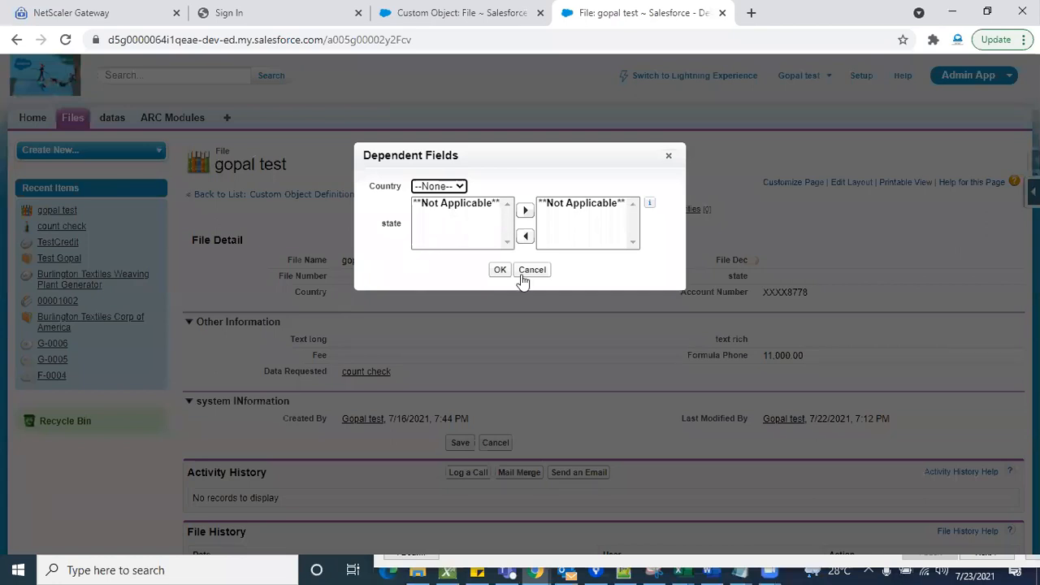
{"action": "left_click", "coordinate": [524, 274]}
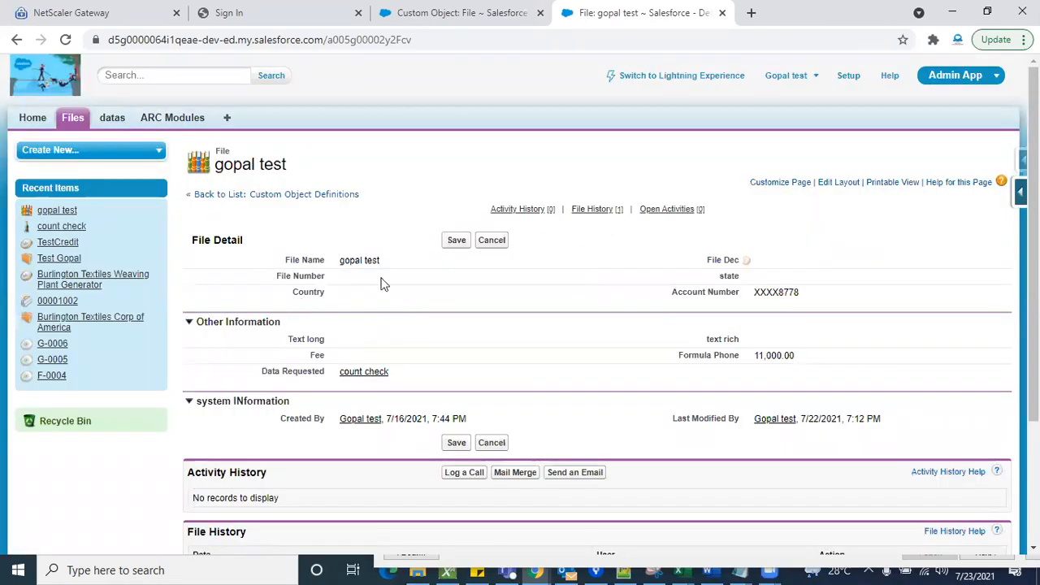
{"action": "left_click", "coordinate": [501, 249]}
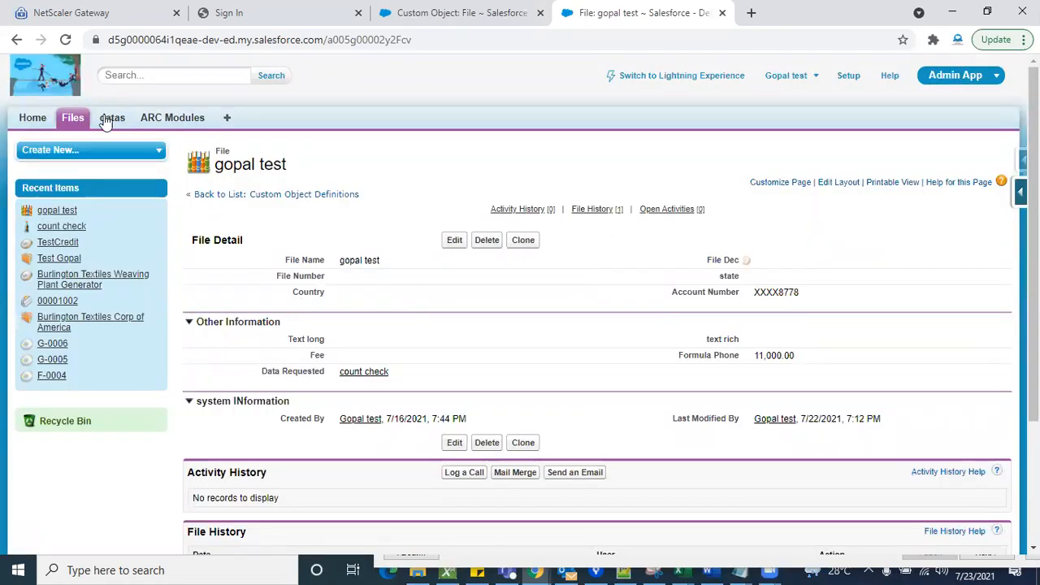
- Start a new Pre_paid File record and open the form's Pre-Paid page layout for editing
{"action": "left_click", "coordinate": [73, 118]}
{"action": "left_click", "coordinate": [455, 235]}
{"action": "left_click", "coordinate": [465, 296]}
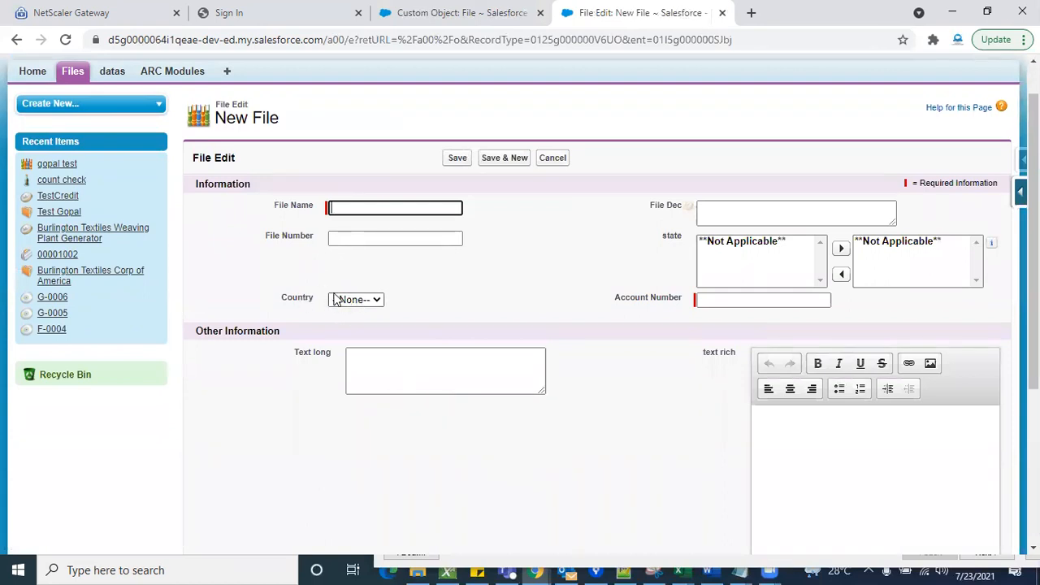
{"action": "left_click", "coordinate": [472, 286]}
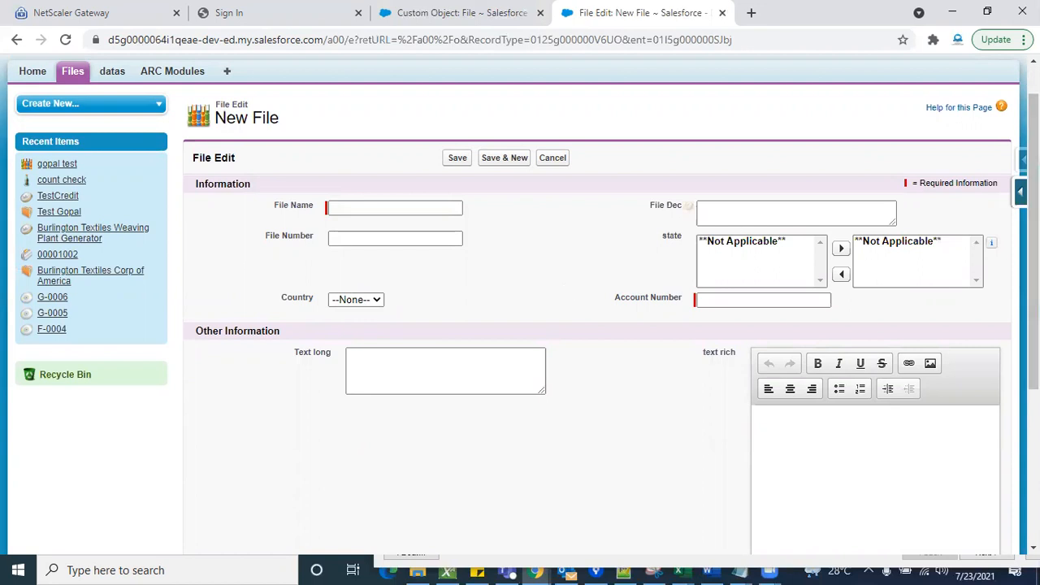
{"action": "left_click", "coordinate": [1021, 192]}
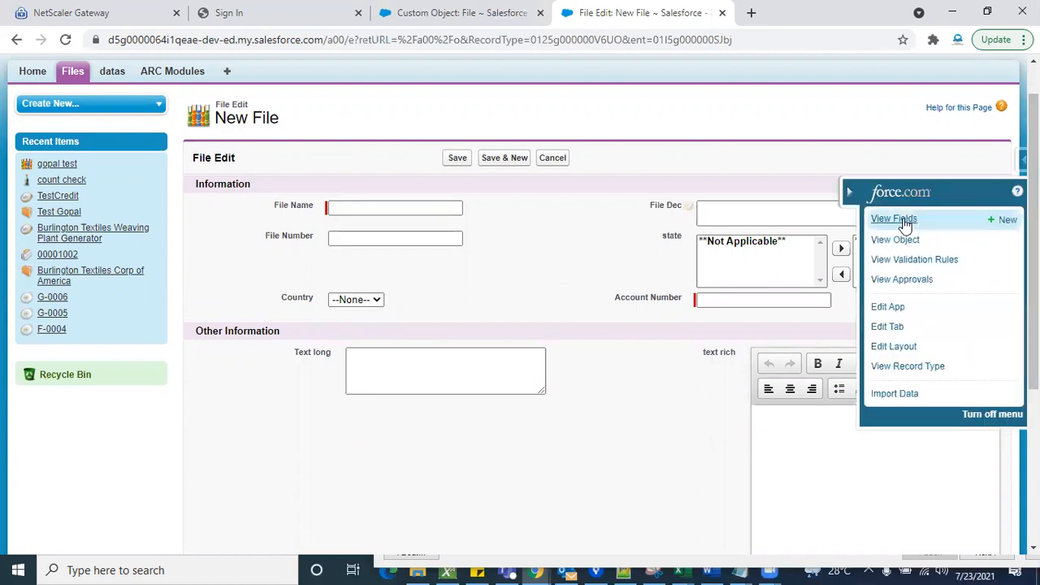
{"action": "left_click", "coordinate": [896, 349]}
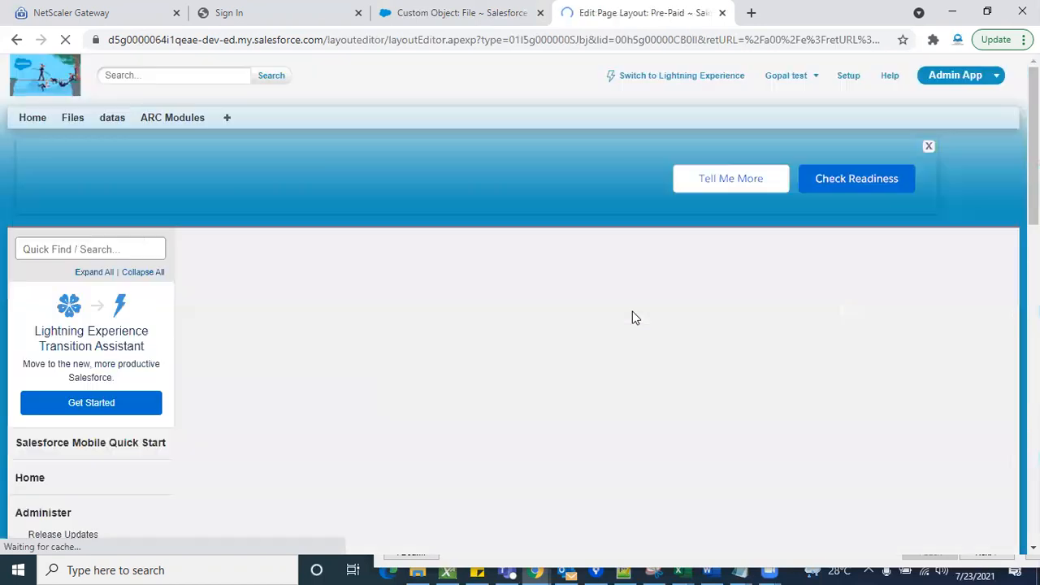
{"action": "scroll", "coordinate": [509, 376], "scroll_direction": "down", "scroll_amount": 6}
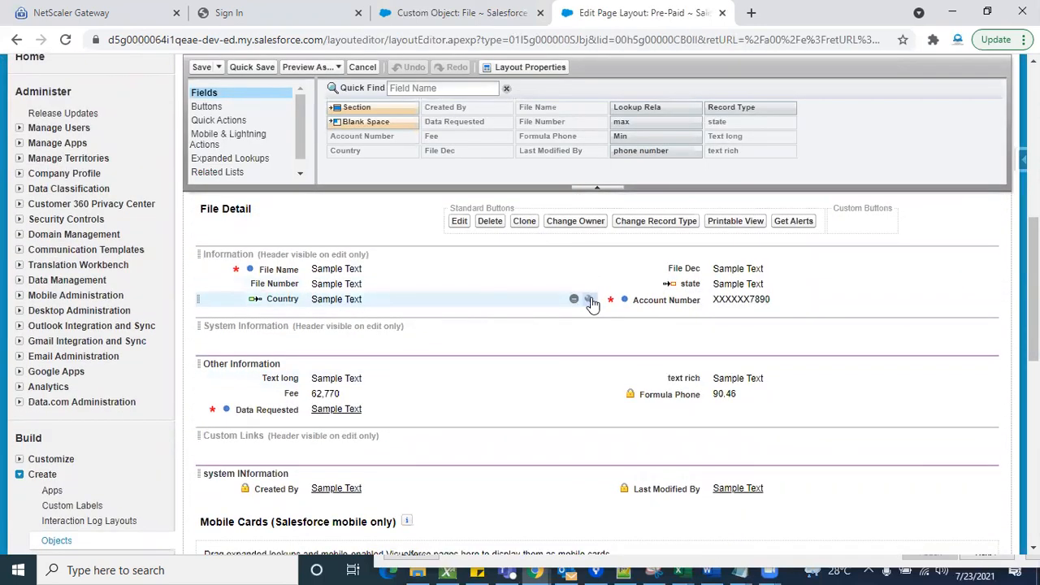
- Make the Country field required on the Pre-Paid layout and save the layout
{"action": "left_click", "coordinate": [590, 301]}
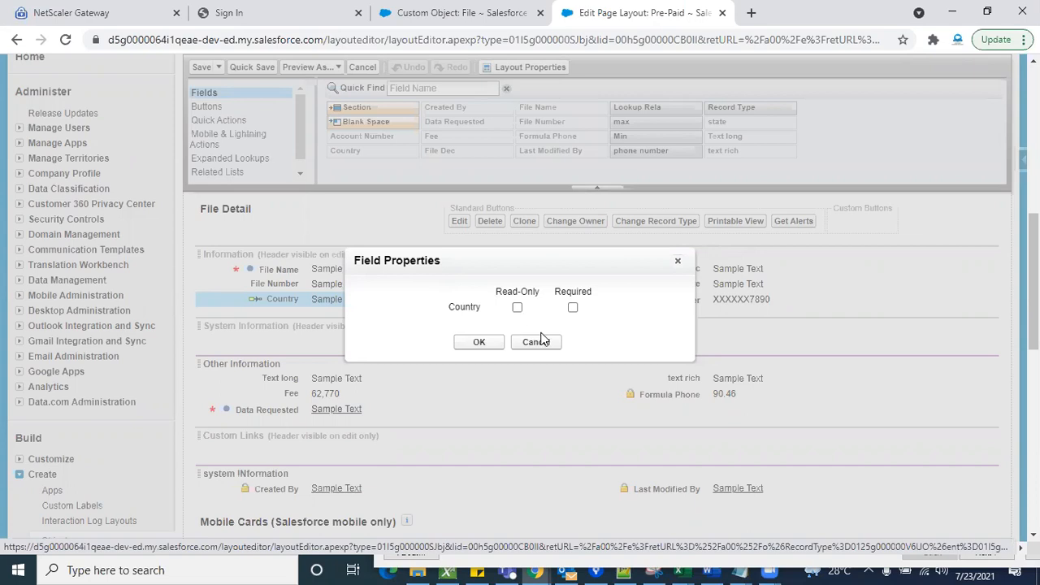
{"action": "left_click", "coordinate": [573, 308]}
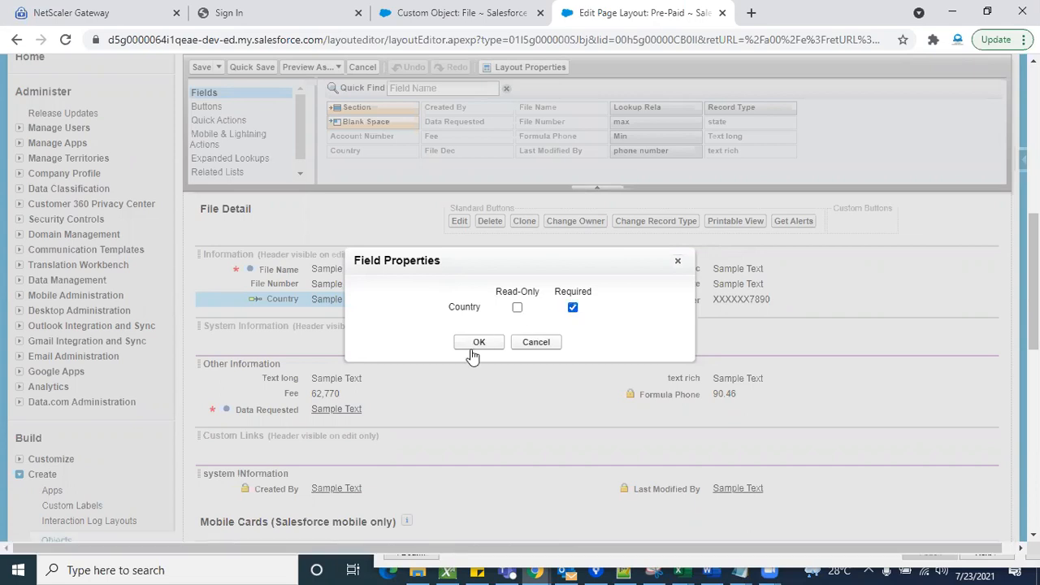
{"action": "left_click", "coordinate": [468, 344]}
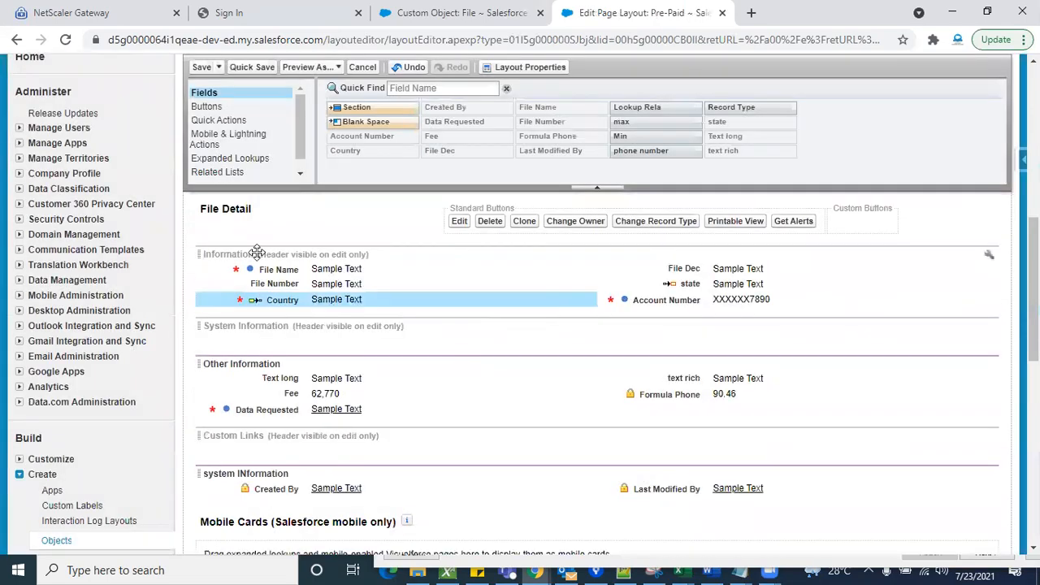
{"action": "left_click", "coordinate": [201, 67]}
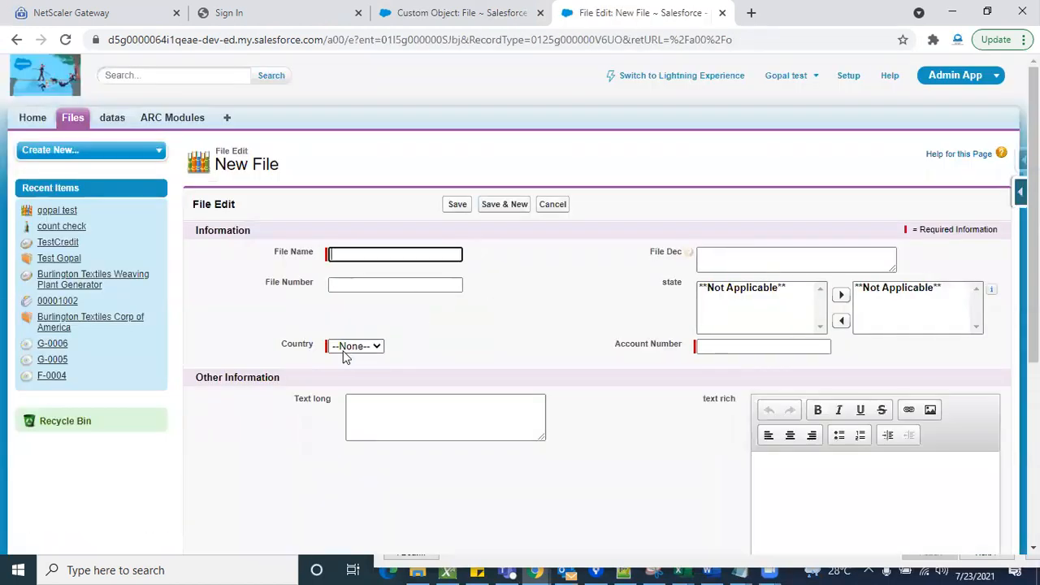
- Examine the Country field's required marker and its picklist options on the New File form
{"action": "left_click", "coordinate": [360, 349]}
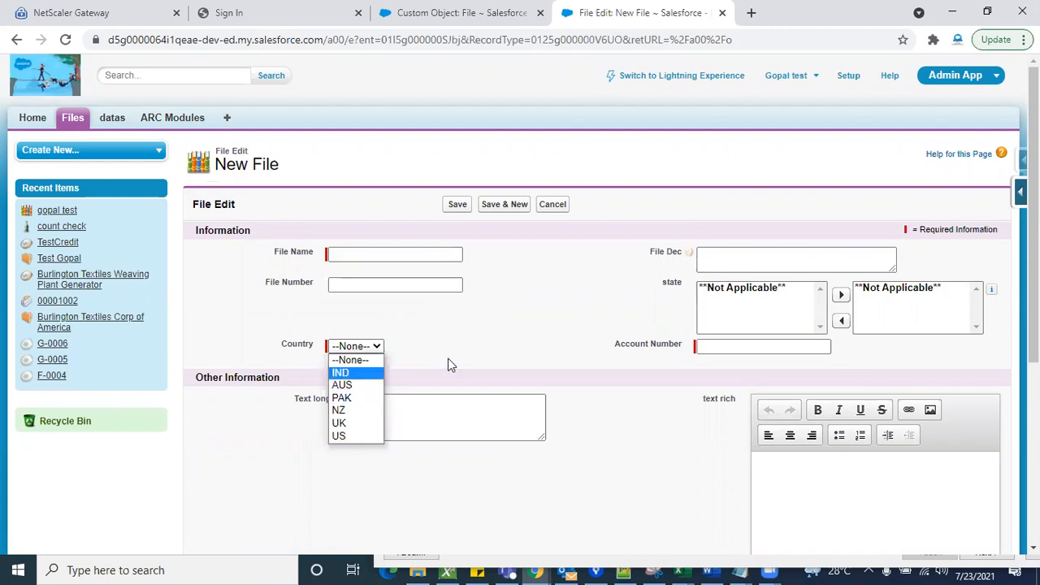
{"action": "left_click", "coordinate": [528, 334]}
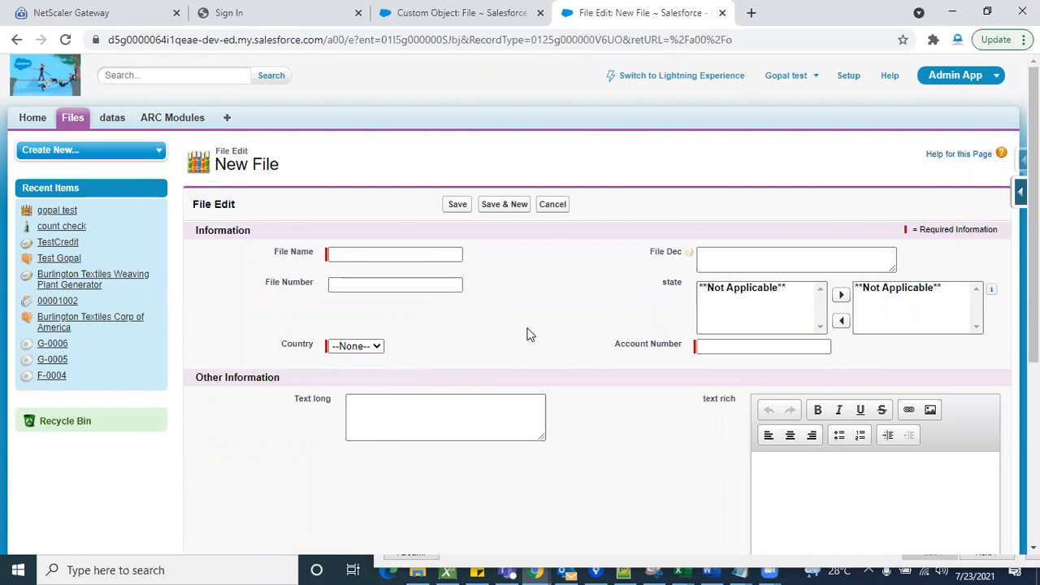
{"action": "scroll", "coordinate": [527, 333], "scroll_direction": "down", "scroll_amount": 2}
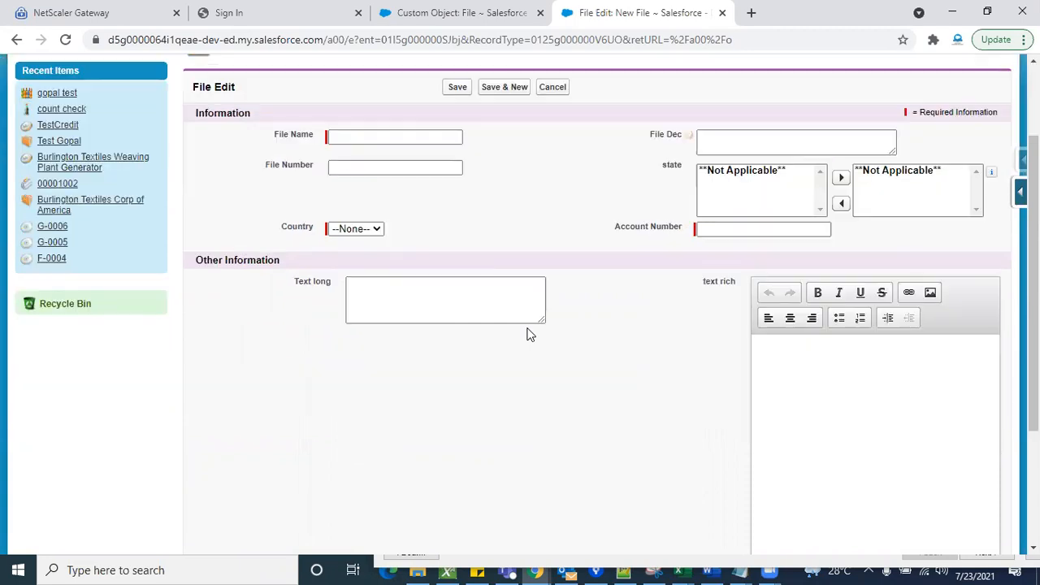
{"action": "left_click", "coordinate": [377, 228]}
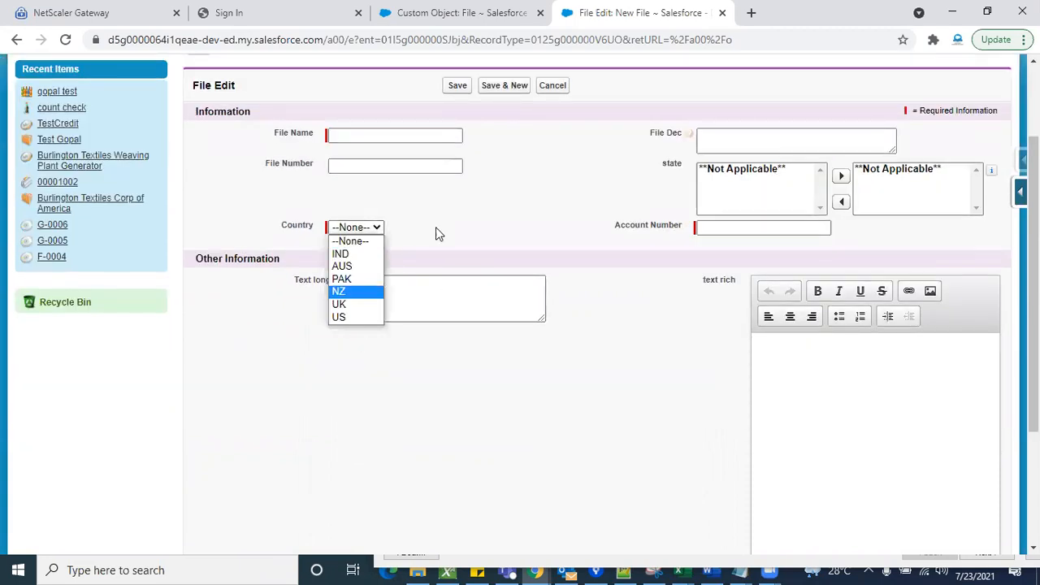
{"action": "left_click", "coordinate": [528, 231]}
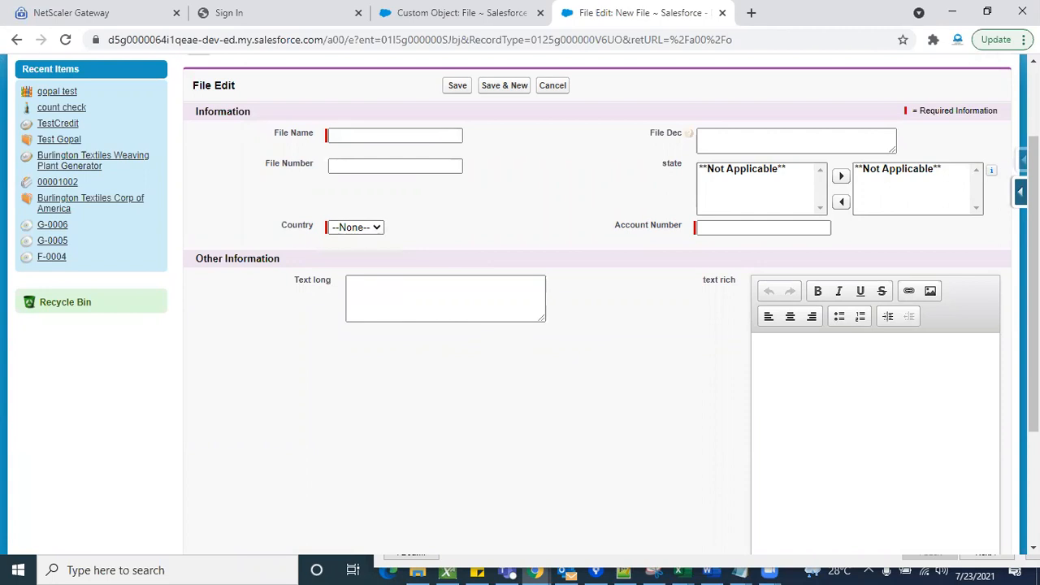
{"action": "scroll", "coordinate": [847, 204], "scroll_direction": "up", "scroll_amount": 2}
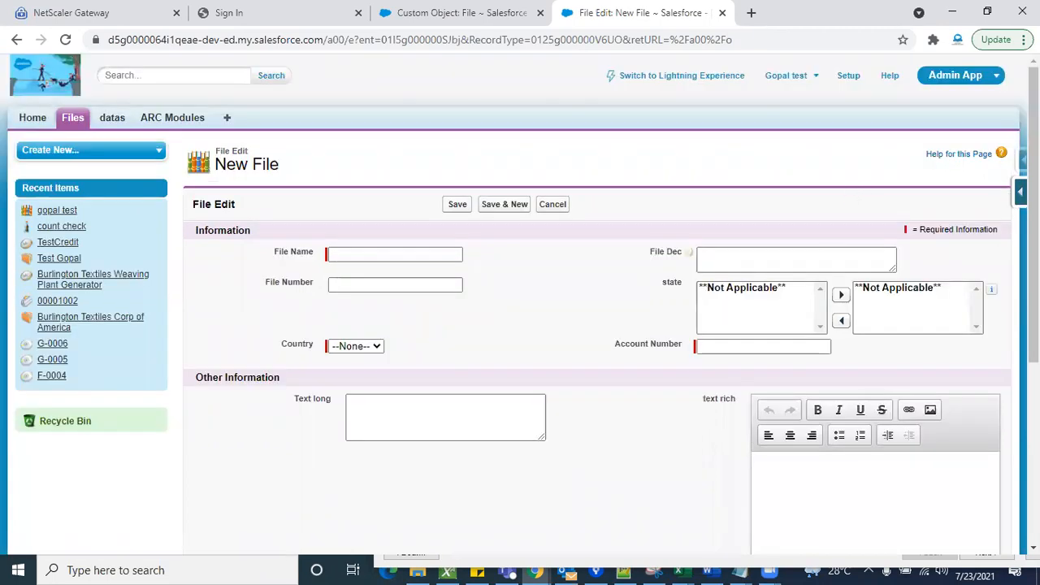
- Remove the required setting from the Country field on the Pre-Paid page layout and save the layout
{"action": "left_click", "coordinate": [1020, 192]}
{"action": "left_click", "coordinate": [892, 345]}
{"action": "scroll", "coordinate": [441, 390], "scroll_direction": "down", "scroll_amount": 5}
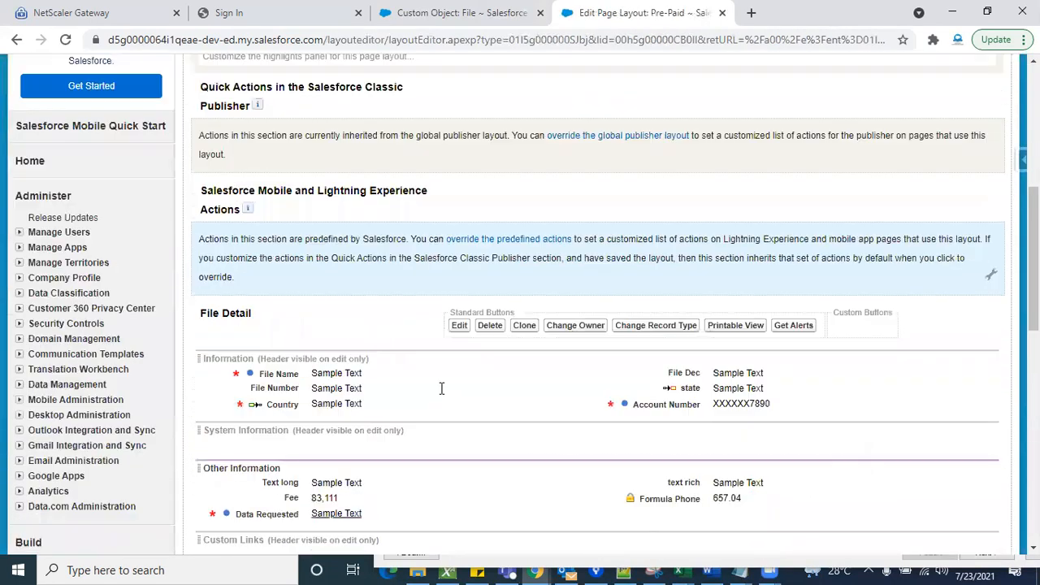
{"action": "scroll", "coordinate": [441, 388], "scroll_direction": "down", "scroll_amount": 2}
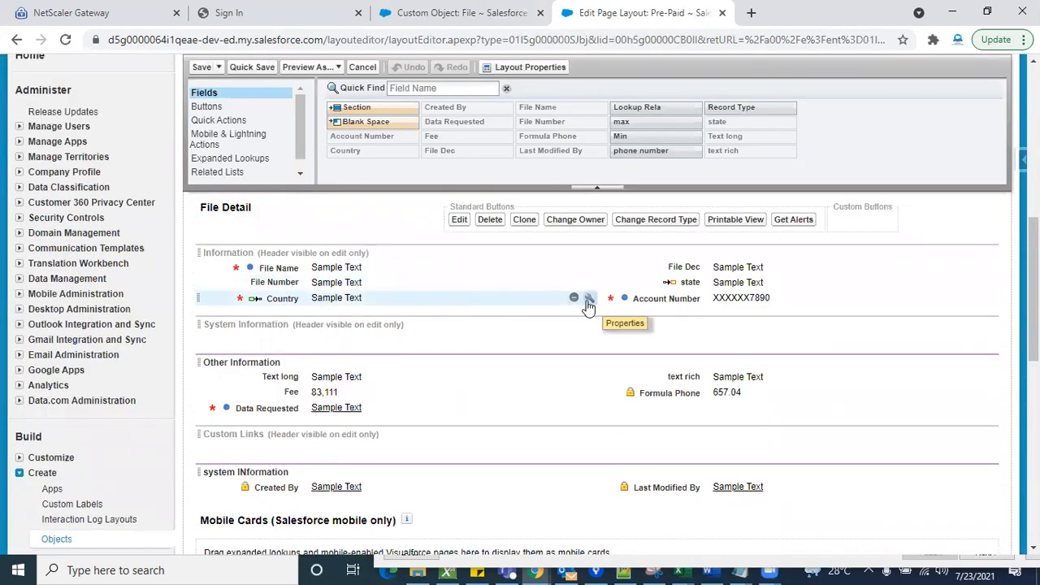
{"action": "left_click", "coordinate": [588, 307]}
{"action": "left_click", "coordinate": [572, 307]}
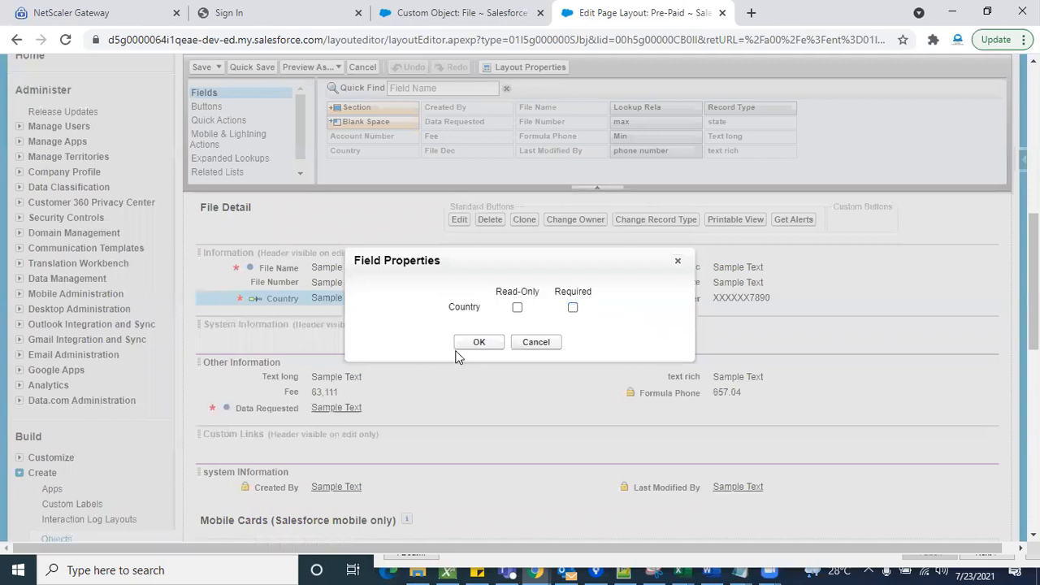
{"action": "left_click", "coordinate": [477, 342]}
{"action": "scroll", "coordinate": [224, 195], "scroll_direction": "up", "scroll_amount": 10}
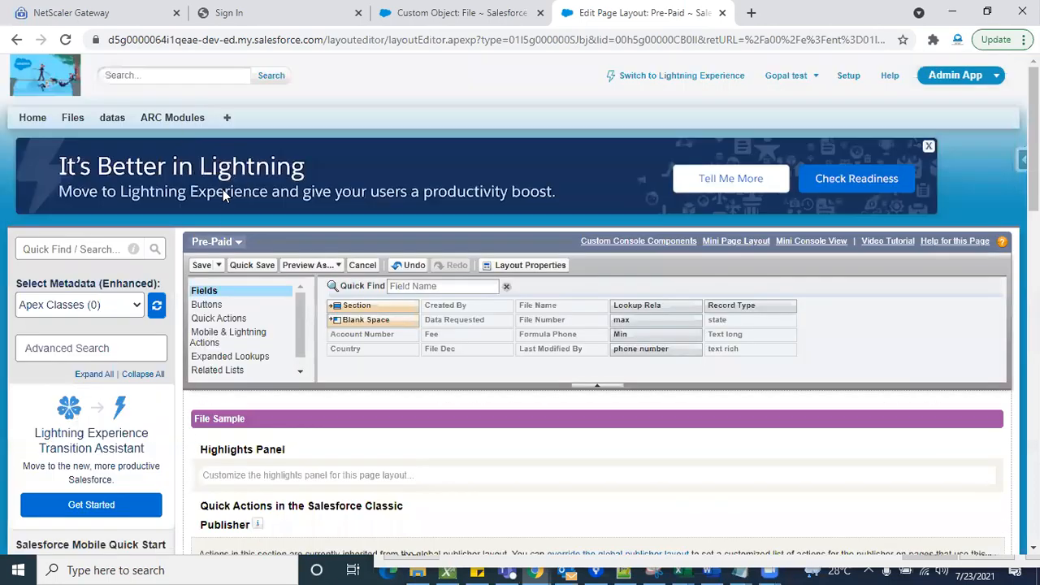
{"action": "left_click", "coordinate": [201, 265]}
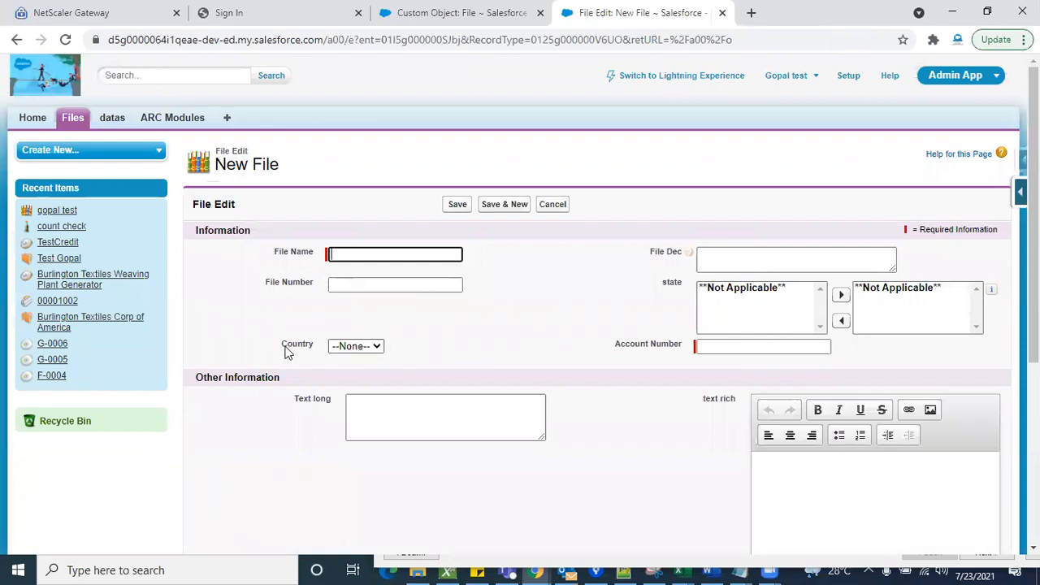
- Examine the Country field and the remaining fields on the New File form for the effect of the layout change
{"action": "double_click", "coordinate": [285, 351]}
{"action": "left_click", "coordinate": [576, 351]}
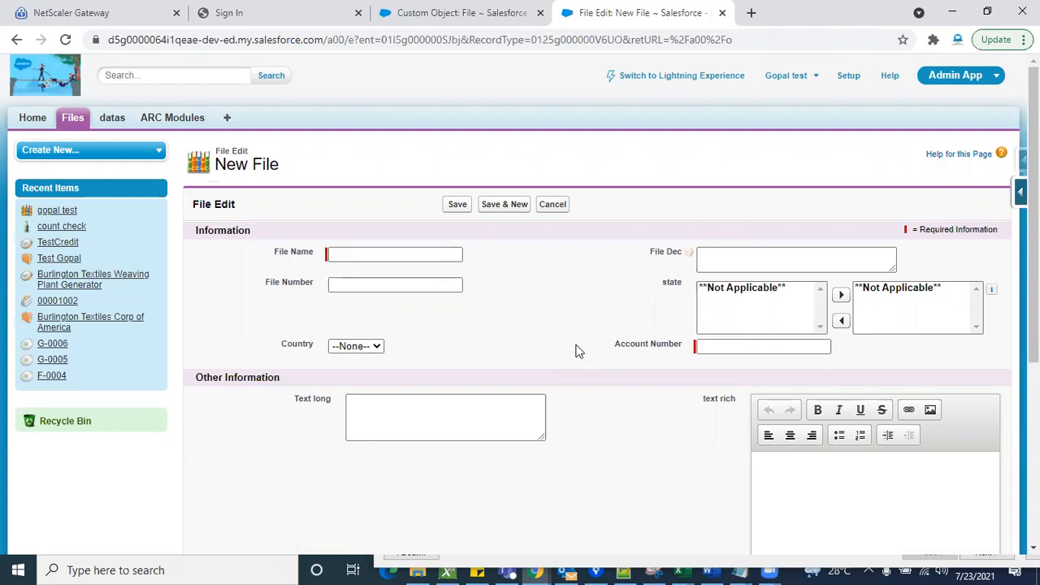
{"action": "scroll", "coordinate": [577, 351], "scroll_direction": "down", "scroll_amount": 3}
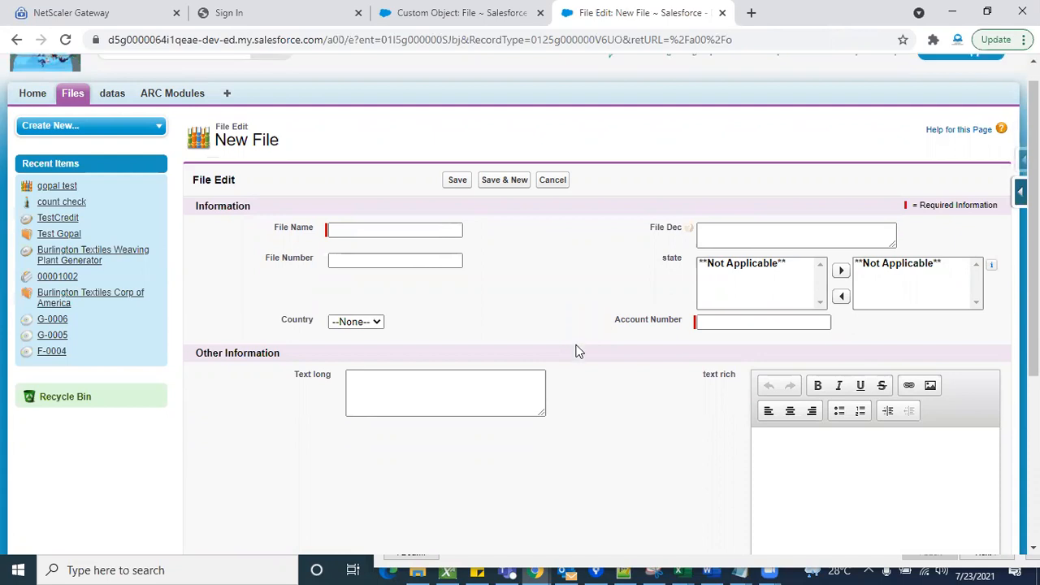
{"action": "scroll", "coordinate": [577, 351], "scroll_direction": "up", "scroll_amount": 3}
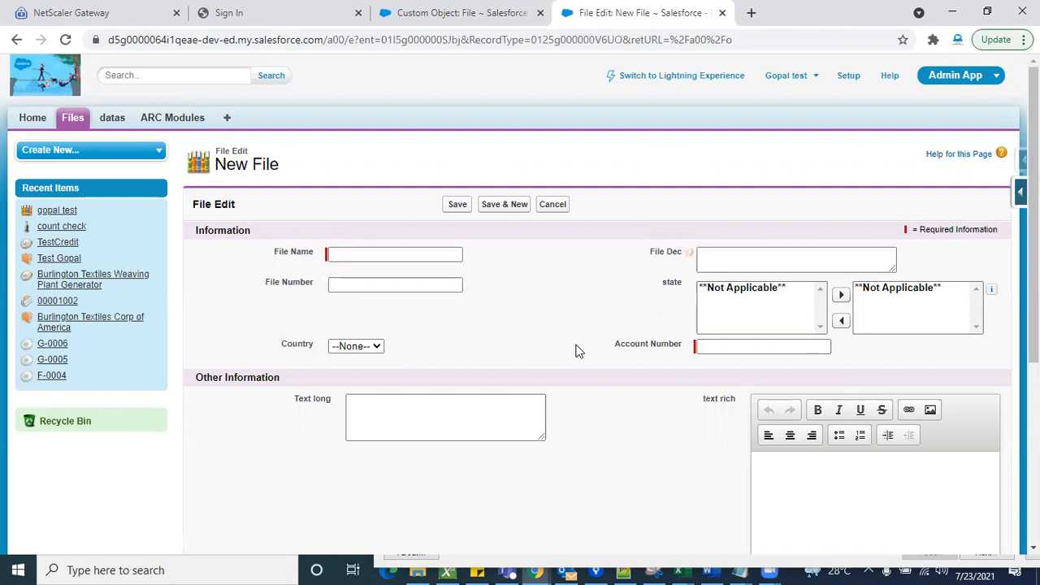
{"action": "scroll", "coordinate": [698, 450], "scroll_direction": "down", "scroll_amount": 5}
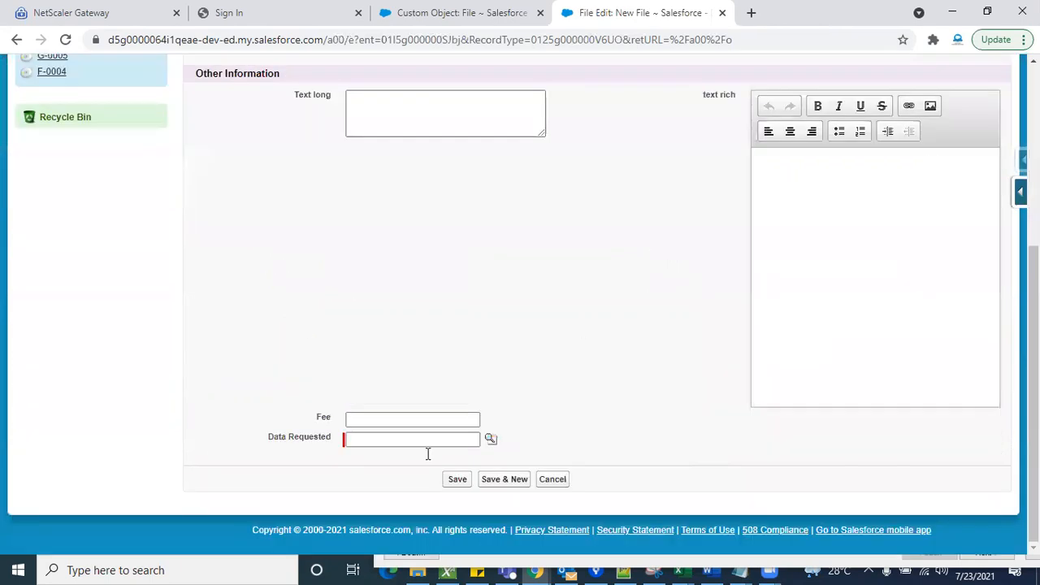
{"action": "scroll", "coordinate": [458, 401], "scroll_direction": "up", "scroll_amount": 5}
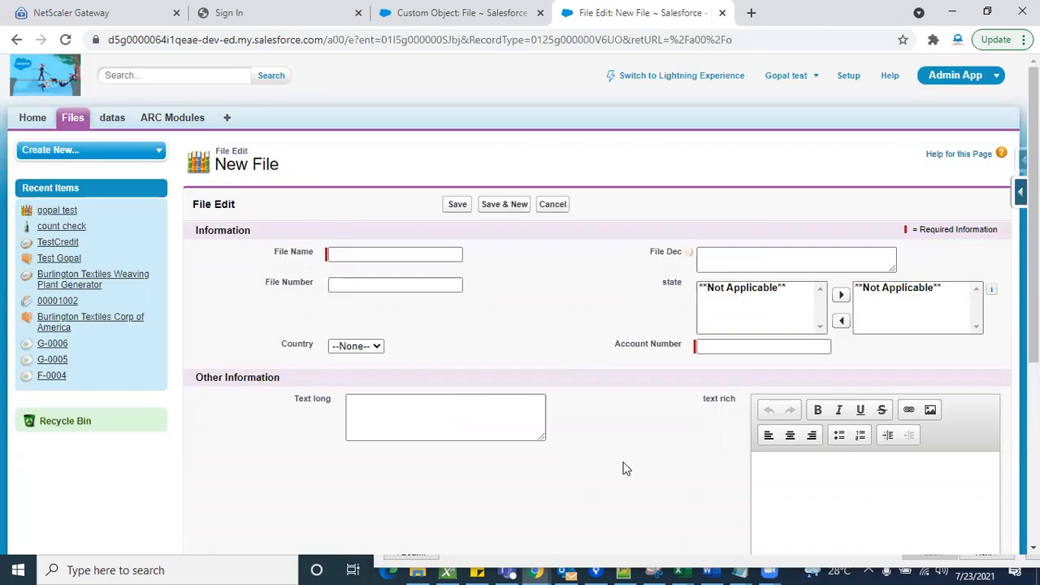
{"action": "scroll", "coordinate": [623, 464], "scroll_direction": "down", "scroll_amount": 4}
{"action": "scroll", "coordinate": [590, 343], "scroll_direction": "up", "scroll_amount": 4}
{"action": "scroll", "coordinate": [603, 433], "scroll_direction": "down", "scroll_amount": 2}
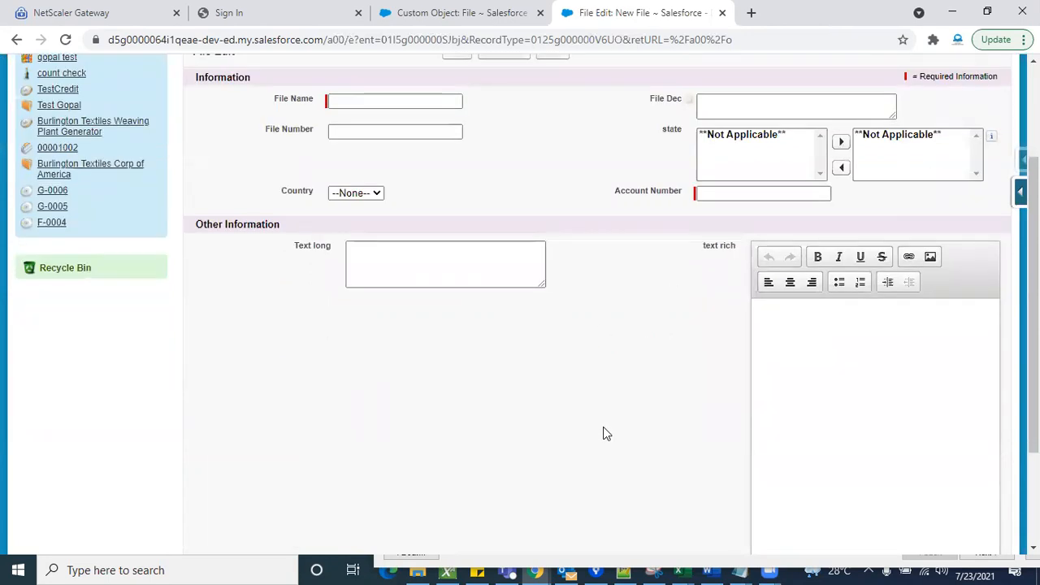
{"action": "scroll", "coordinate": [602, 433], "scroll_direction": "up", "scroll_amount": 2}
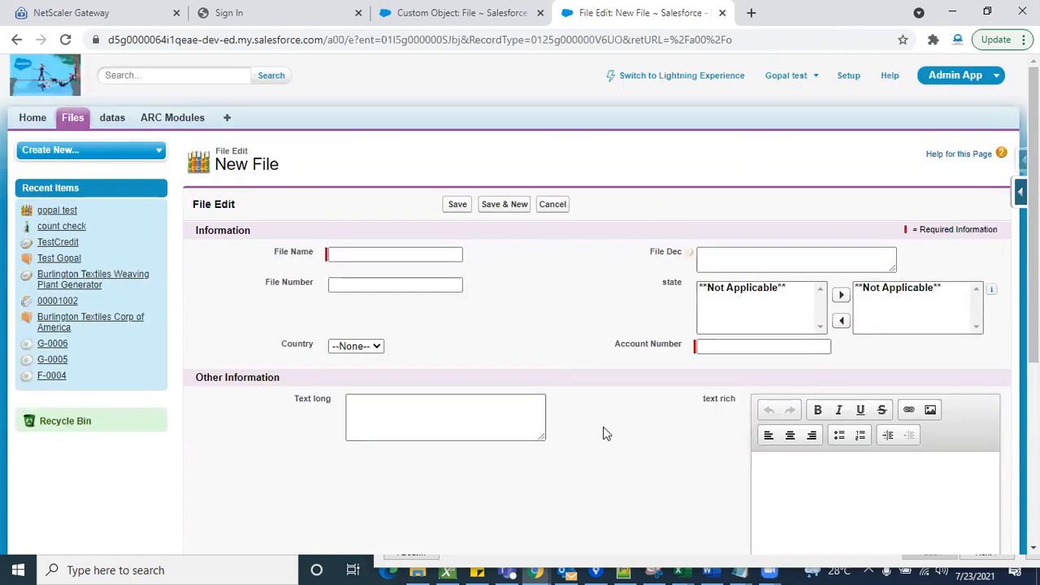
- Start a new File record and review the Post-Paid and Pre_paid record type choices, leaving Pre_paid selected
{"action": "left_click", "coordinate": [75, 120]}
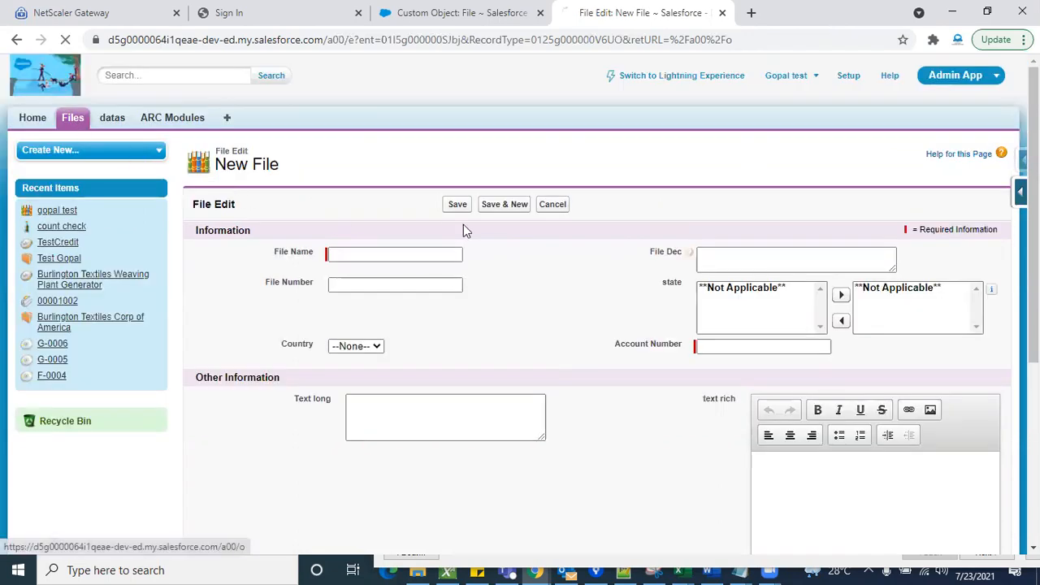
{"action": "left_click", "coordinate": [449, 237]}
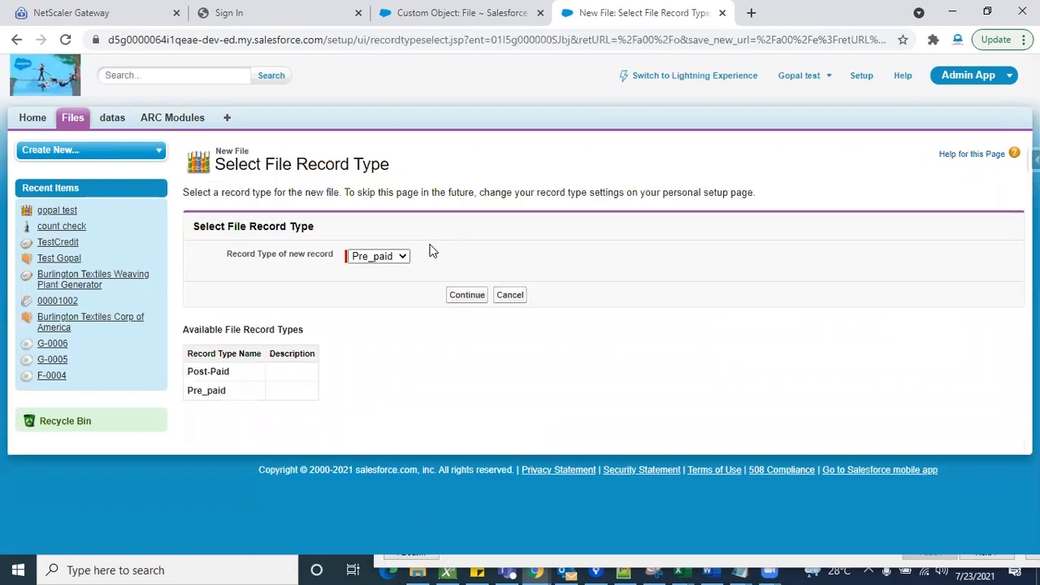
{"action": "left_click", "coordinate": [402, 258]}
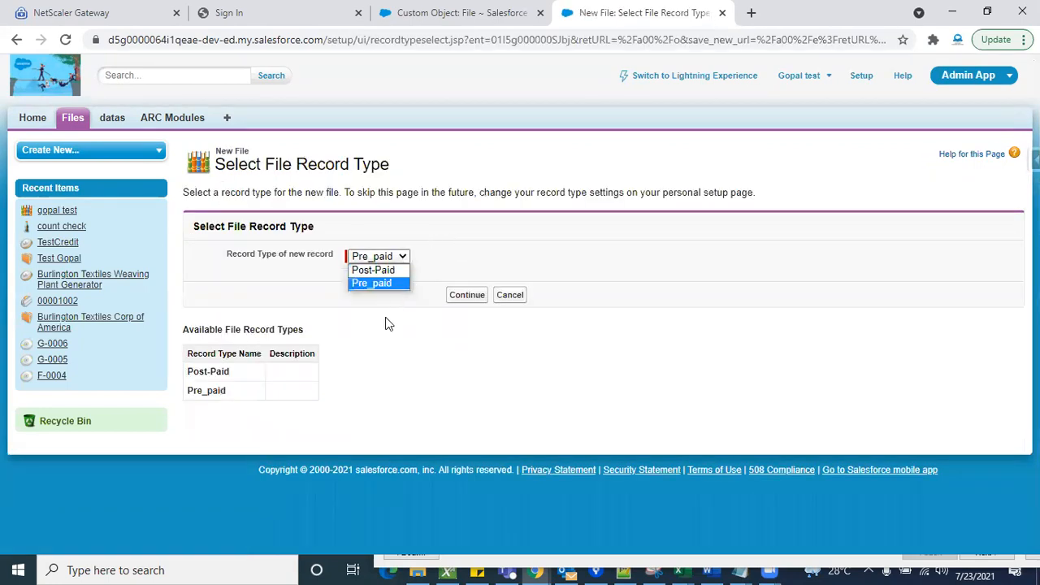
{"action": "left_click", "coordinate": [373, 305]}
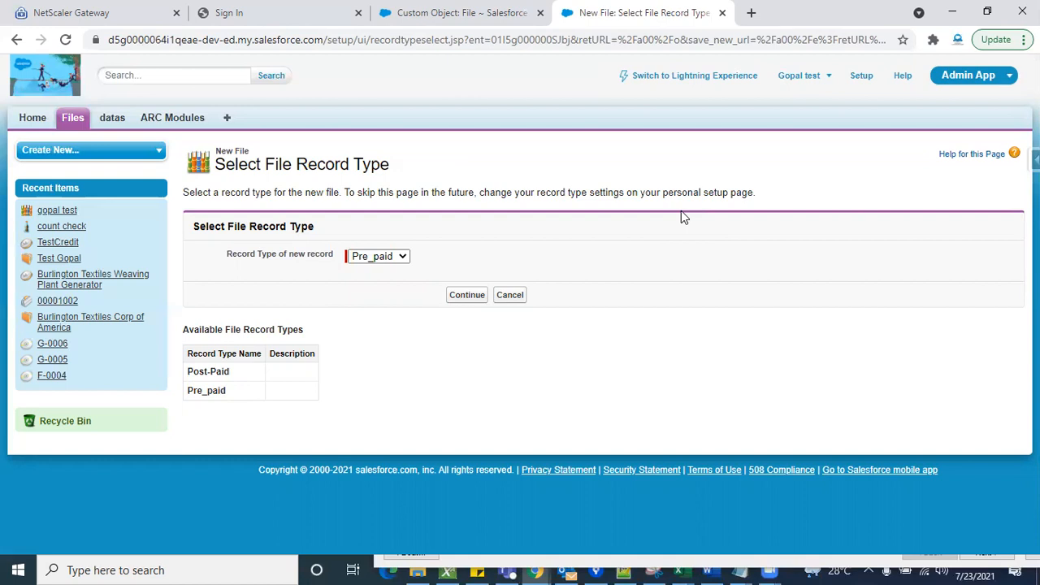
{"action": "left_click", "coordinate": [402, 257]}
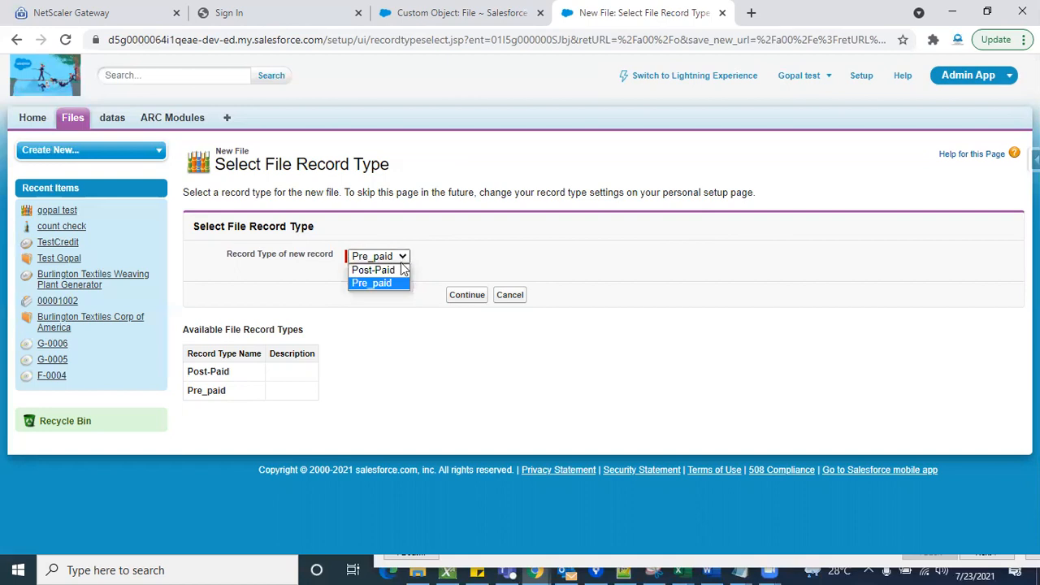
{"action": "left_click", "coordinate": [402, 270]}
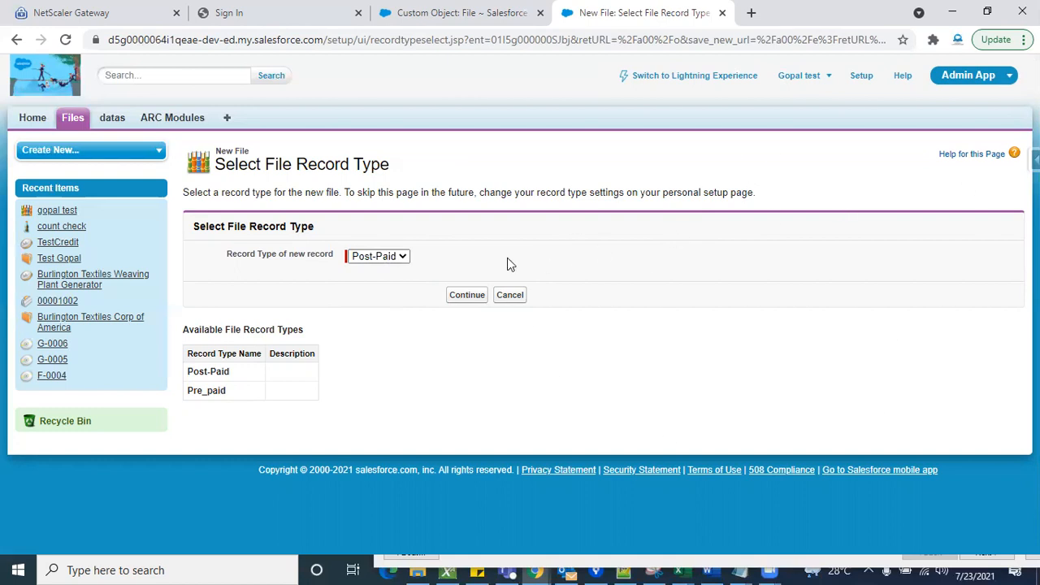
{"action": "left_click", "coordinate": [402, 259]}
{"action": "left_click", "coordinate": [392, 281]}
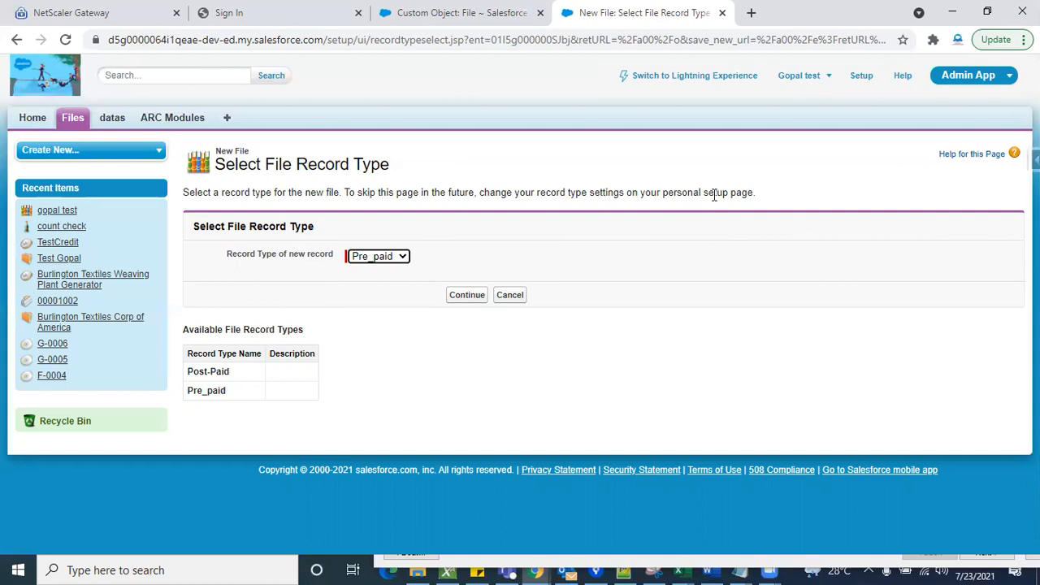
- Return to the Files home page and open the File object's definition
{"action": "left_click", "coordinate": [80, 121]}
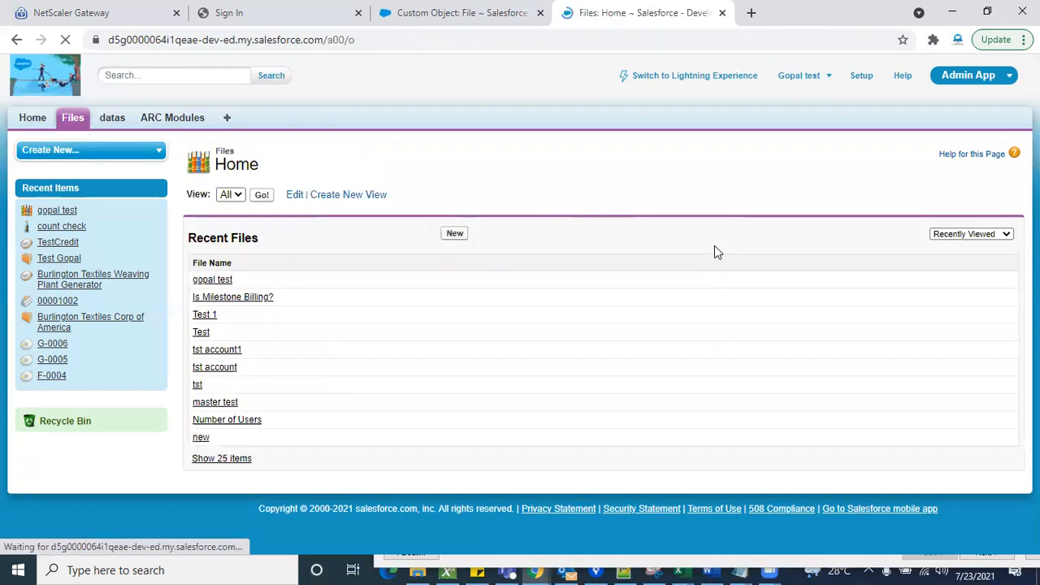
{"action": "left_click", "coordinate": [1033, 192]}
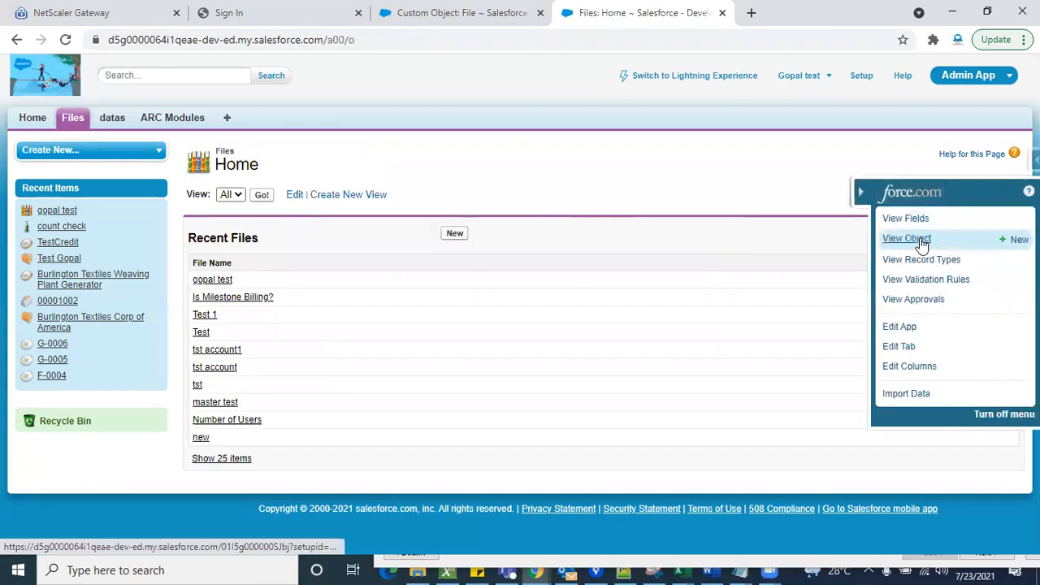
{"action": "left_click", "coordinate": [918, 235]}
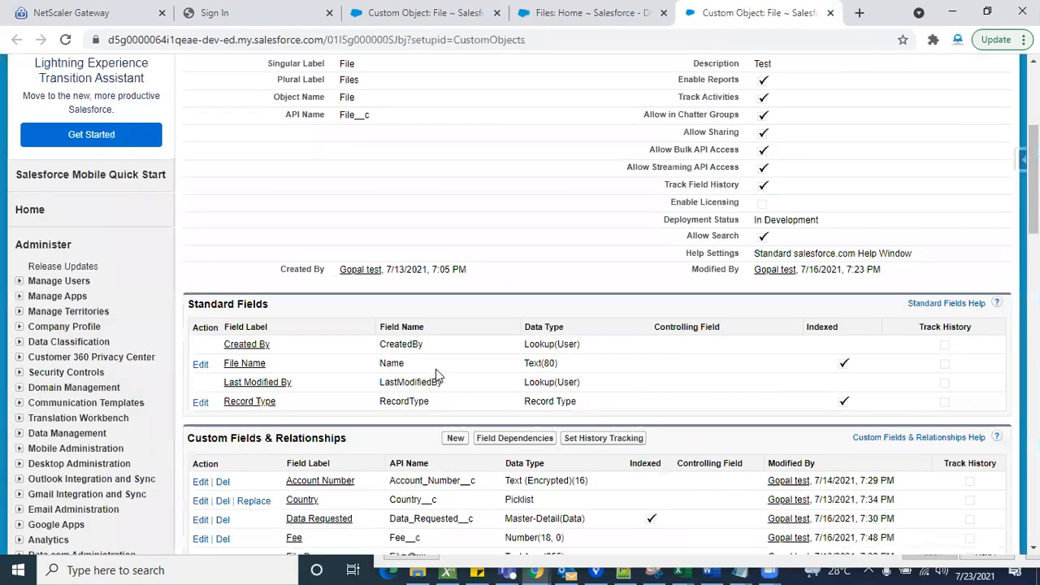
- Examine the Search Layouts section and the neighbouring layout and field sections of the File object's definition
{"action": "scroll", "coordinate": [436, 371], "scroll_direction": "down", "scroll_amount": 10}
{"action": "scroll", "coordinate": [436, 374], "scroll_direction": "down", "scroll_amount": 4}
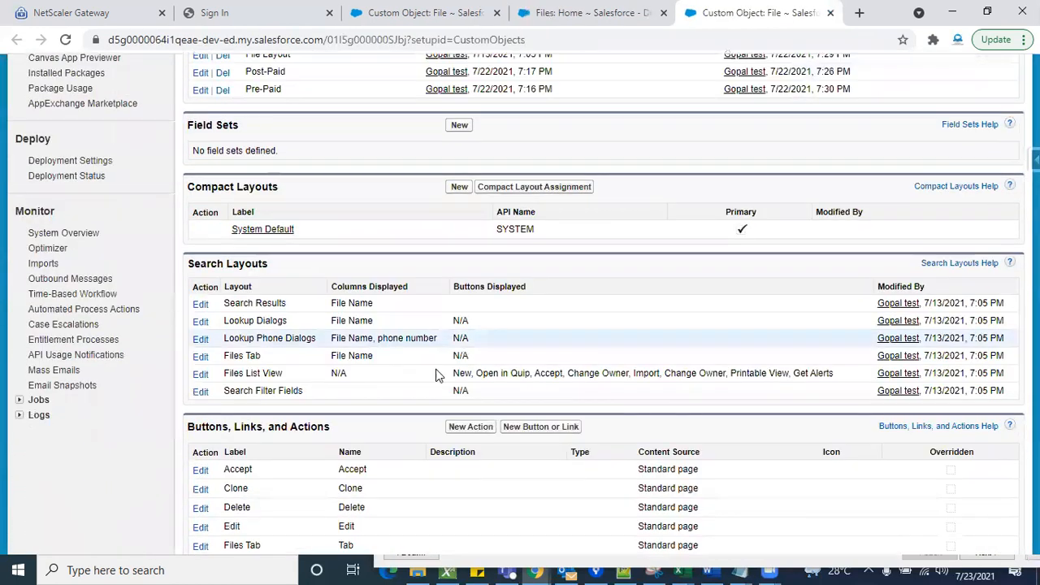
{"action": "triple_click", "coordinate": [219, 262]}
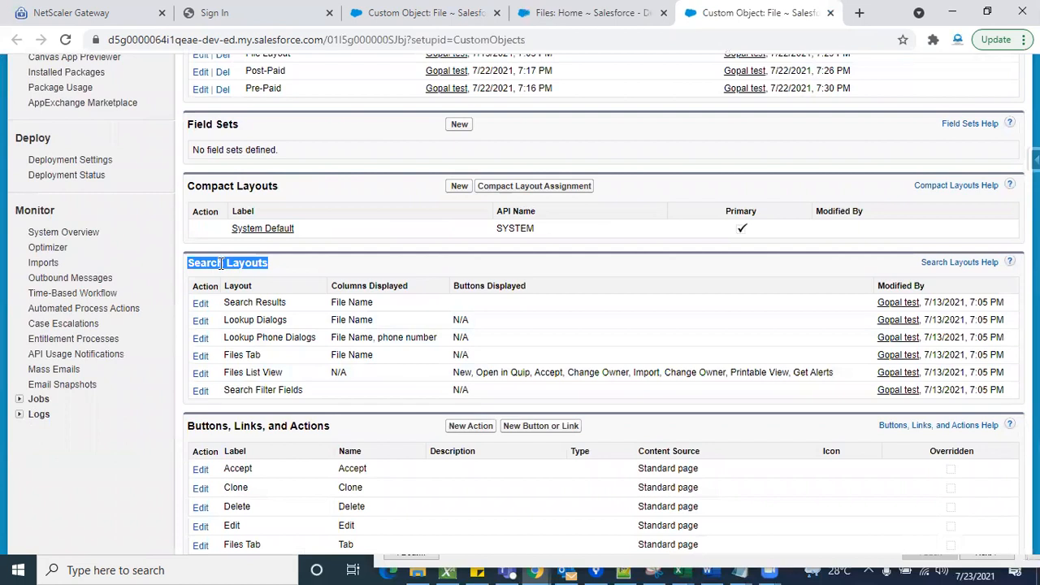
{"action": "left_click", "coordinate": [340, 268]}
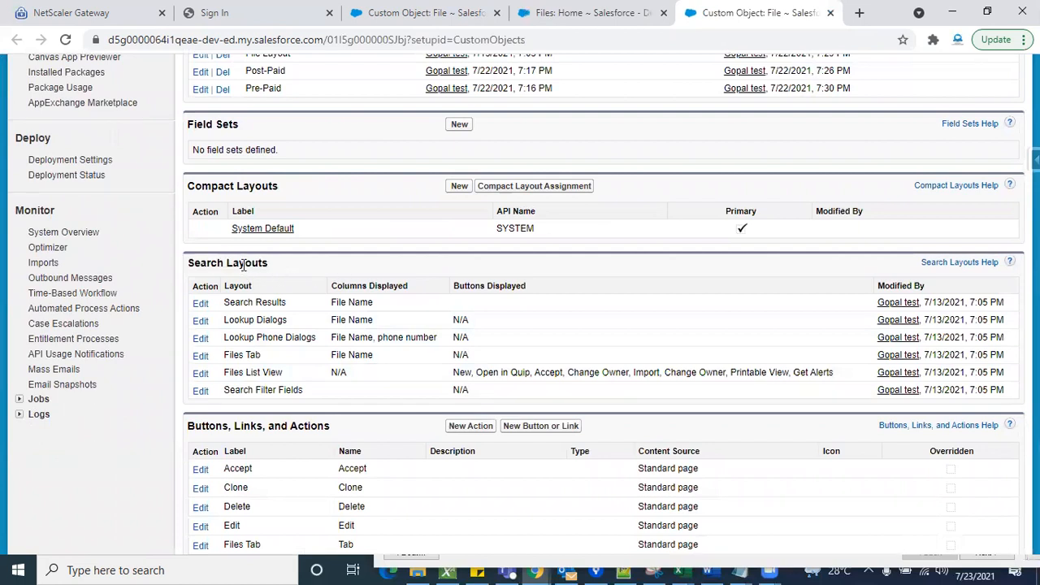
{"action": "triple_click", "coordinate": [240, 264]}
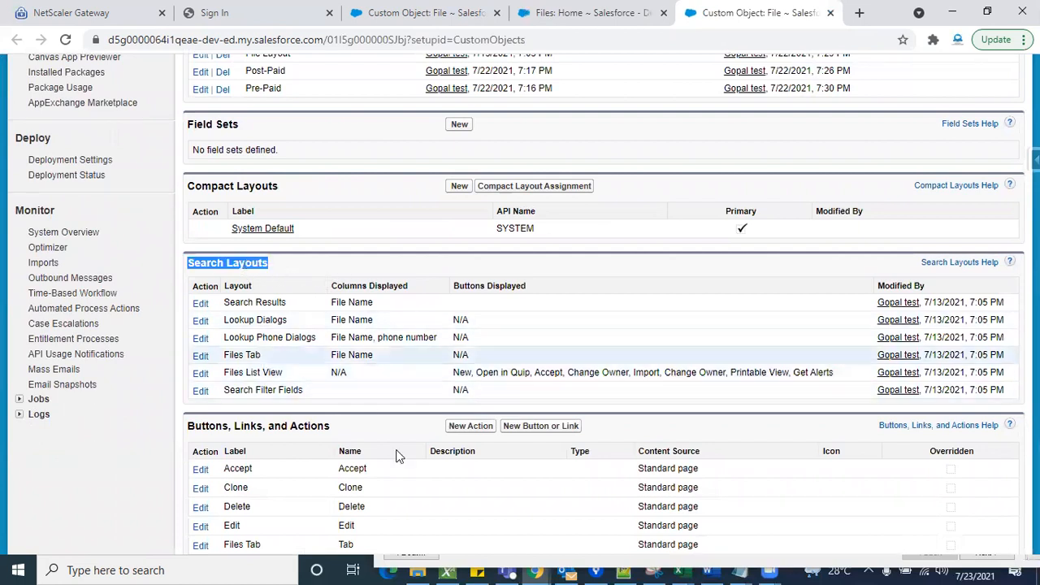
{"action": "double_click", "coordinate": [253, 263]}
{"action": "left_click", "coordinate": [284, 262]}
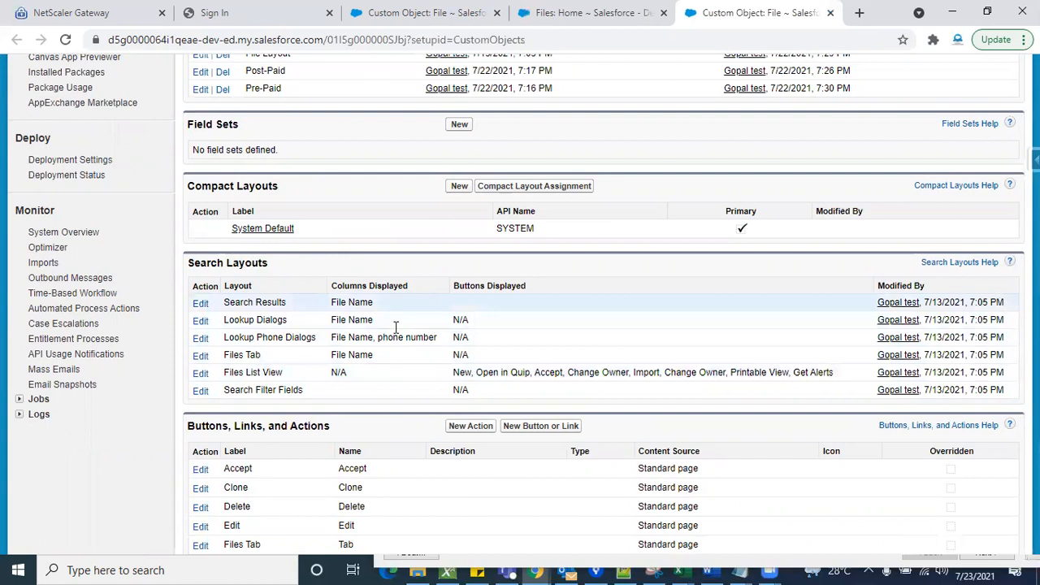
{"action": "scroll", "coordinate": [361, 261], "scroll_direction": "up", "scroll_amount": 1}
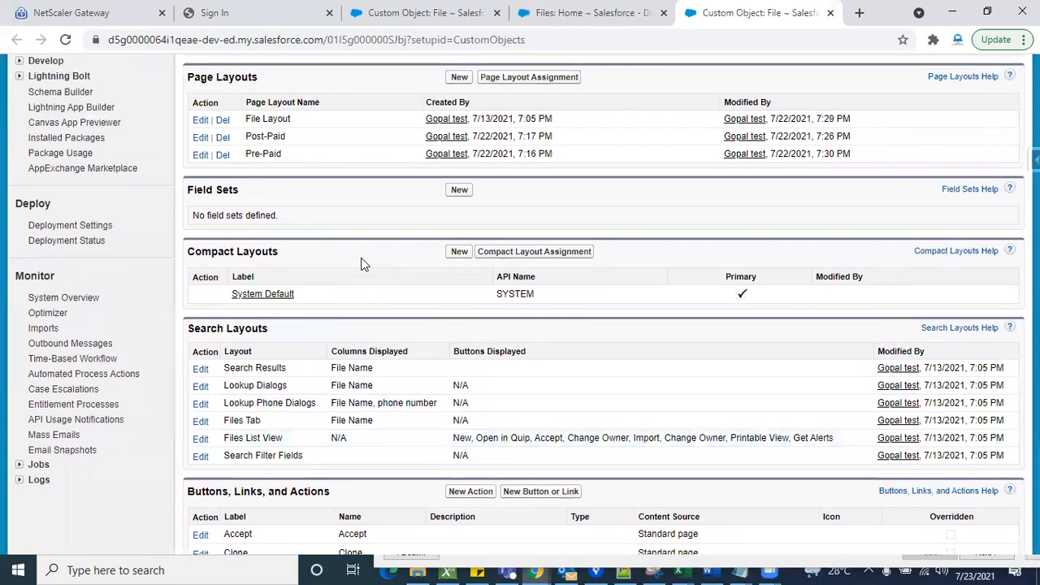
{"action": "scroll", "coordinate": [362, 262], "scroll_direction": "up", "scroll_amount": 10}
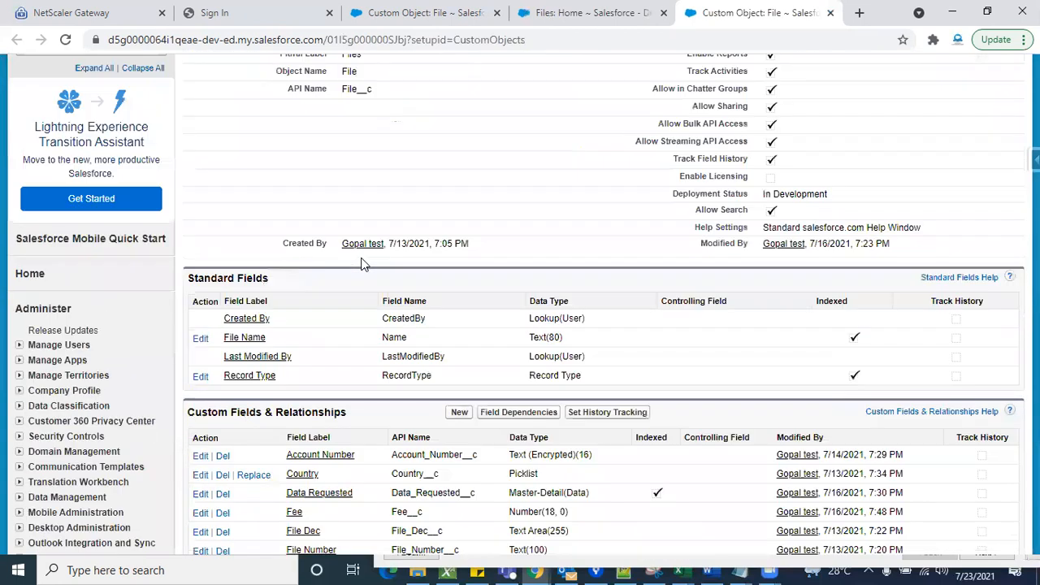